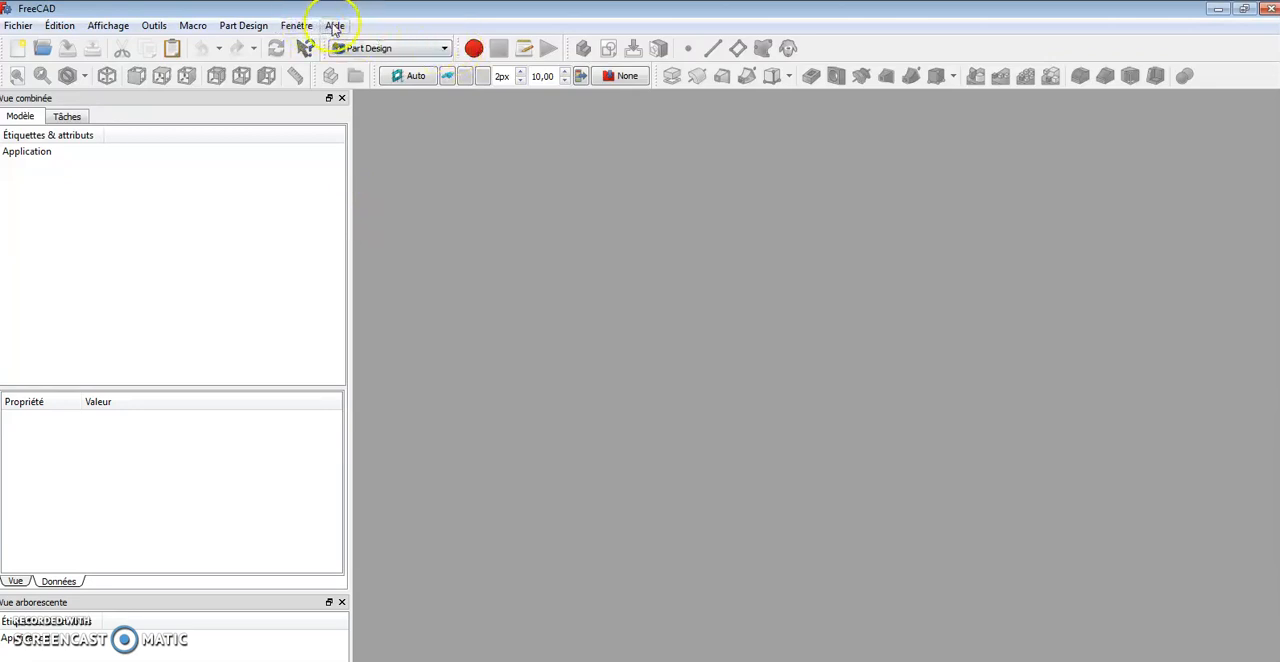
Open the About dialog to check the program version, then close it
left_click(335, 26)
left_click(345, 166)
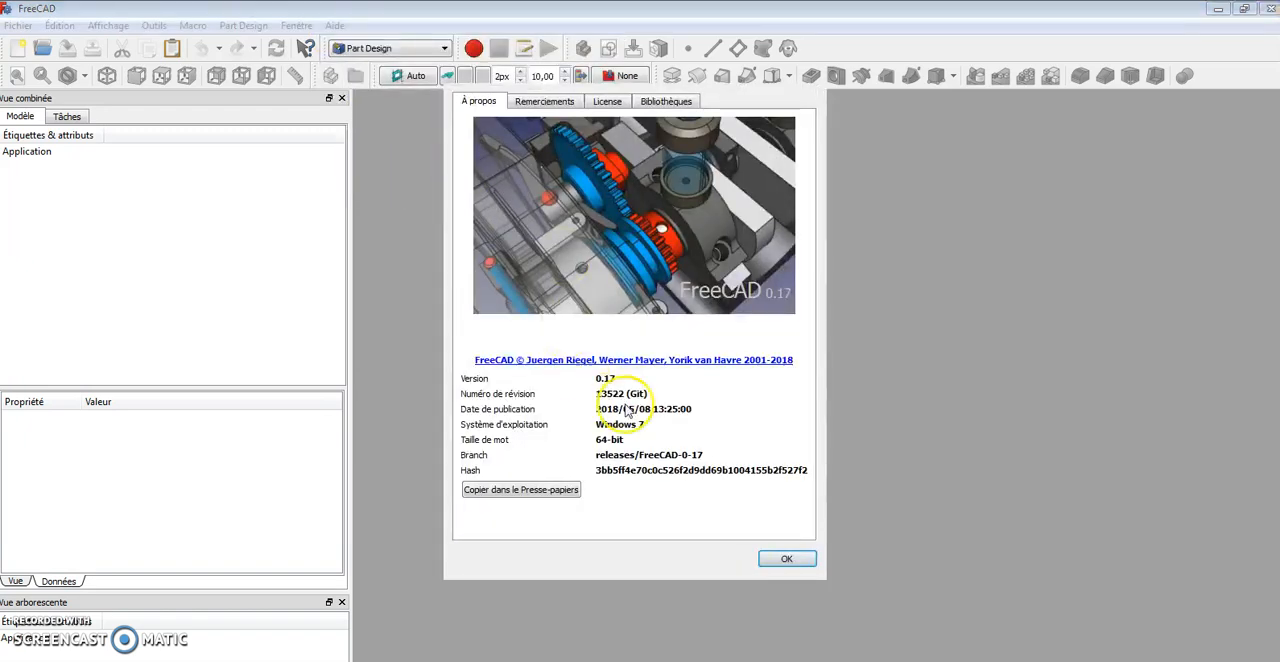
left_click(778, 566)
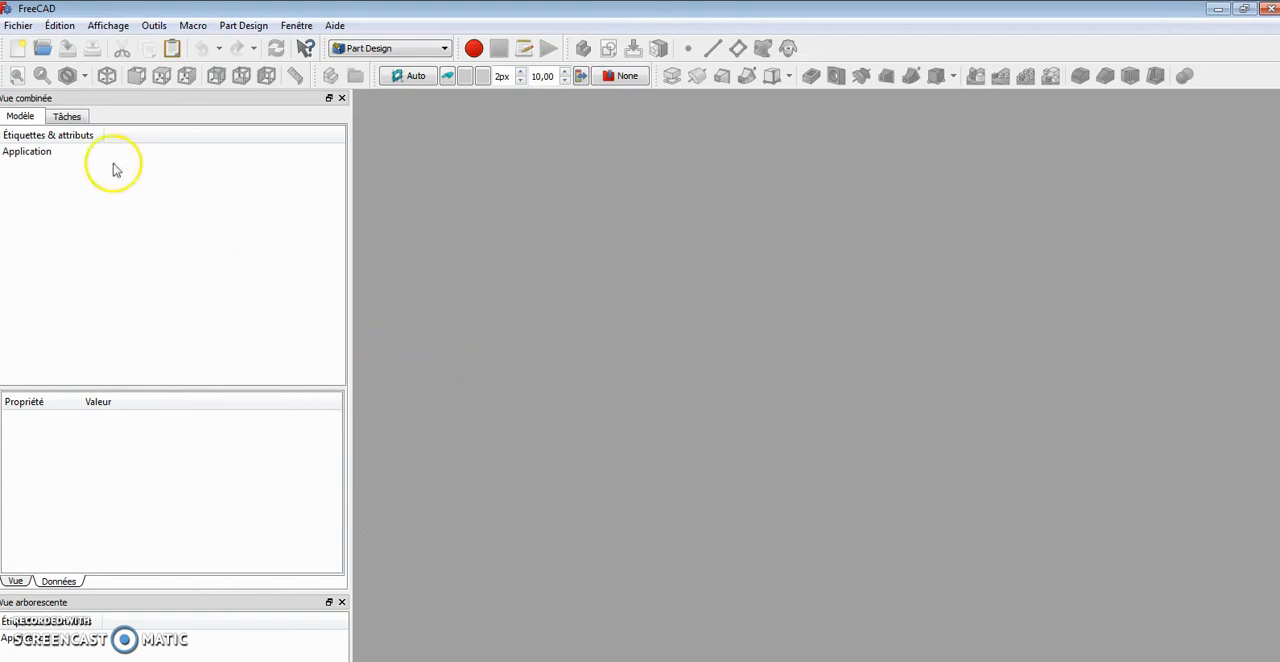
Create a new document and add a new Body to it
left_click(18, 49)
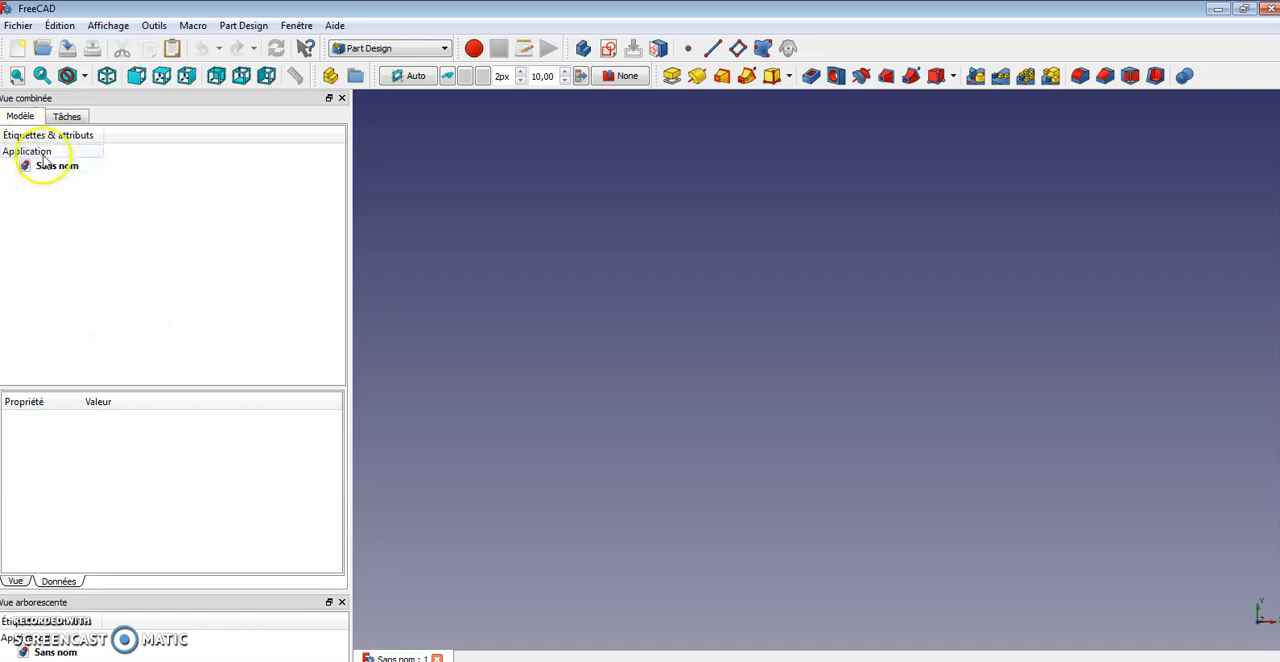
left_click(584, 50)
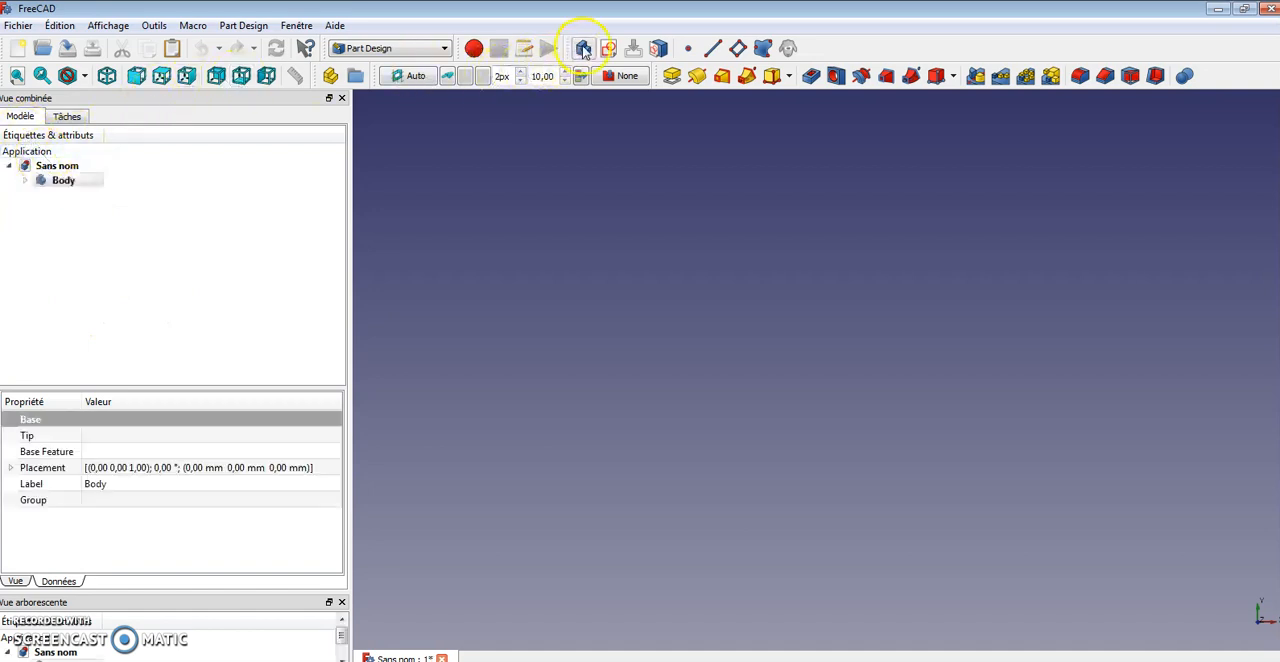
Import the STEP file dfm-32-200-p-a-kf-3d-model-1-en.stp from the Téléchargements folder
left_click(14, 26)
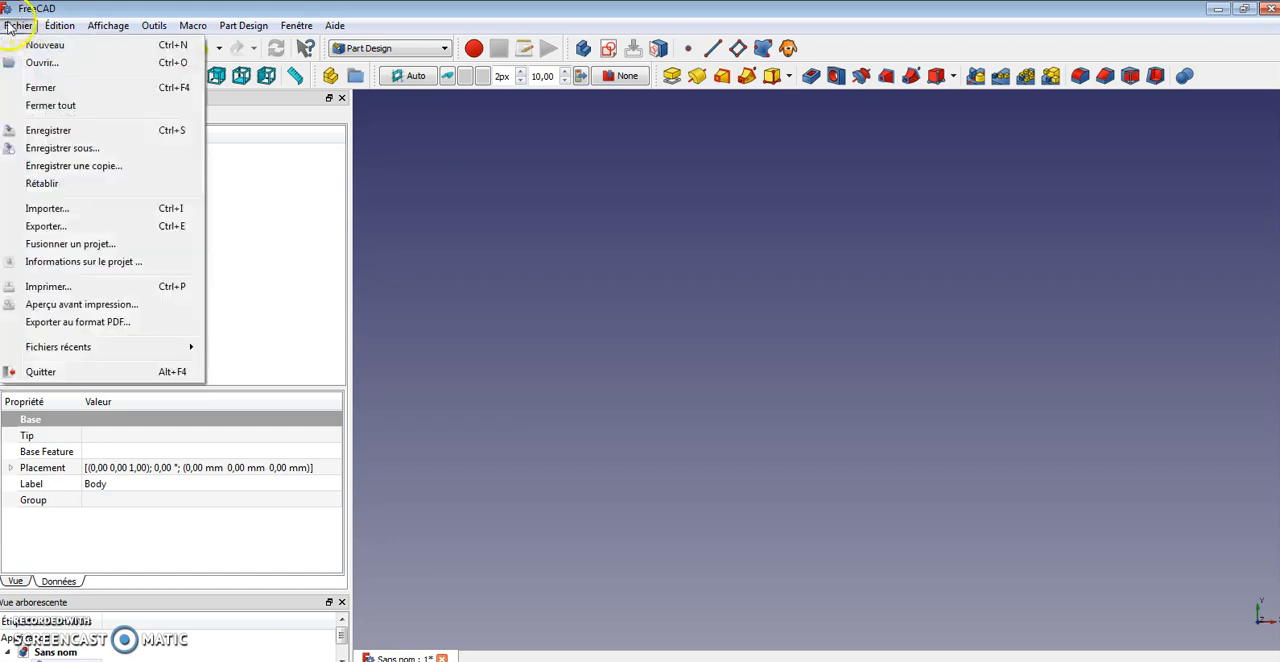
left_click(50, 209)
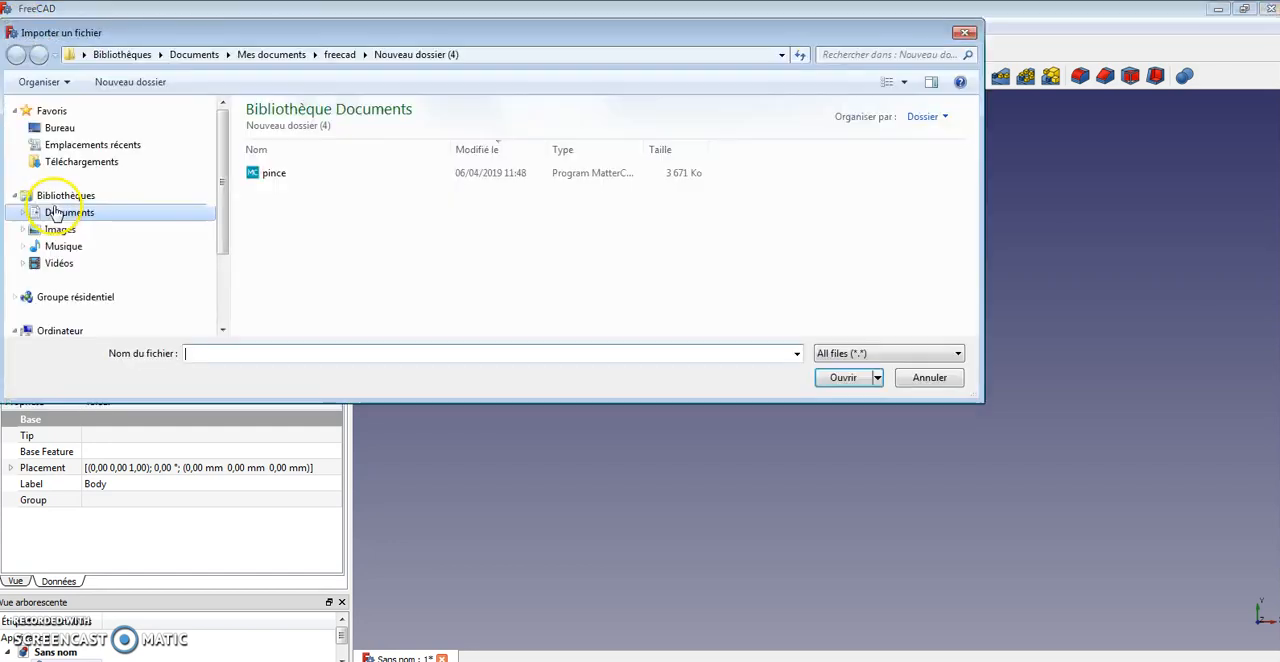
left_click(102, 161)
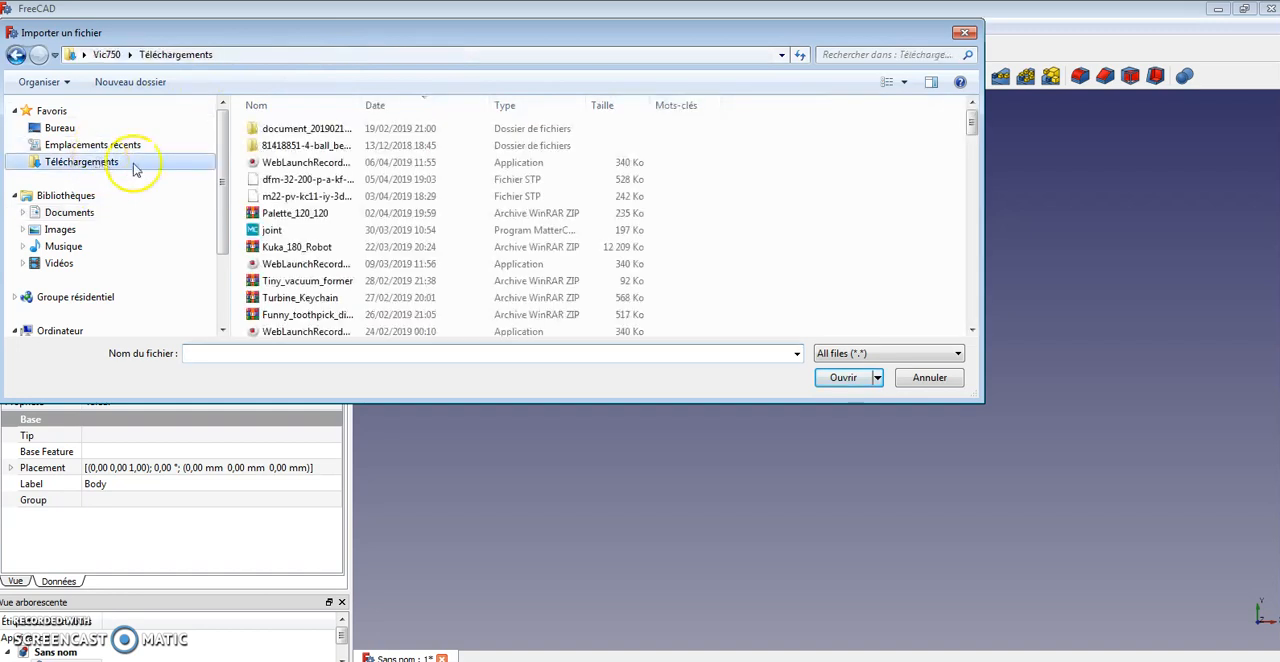
left_click(295, 179)
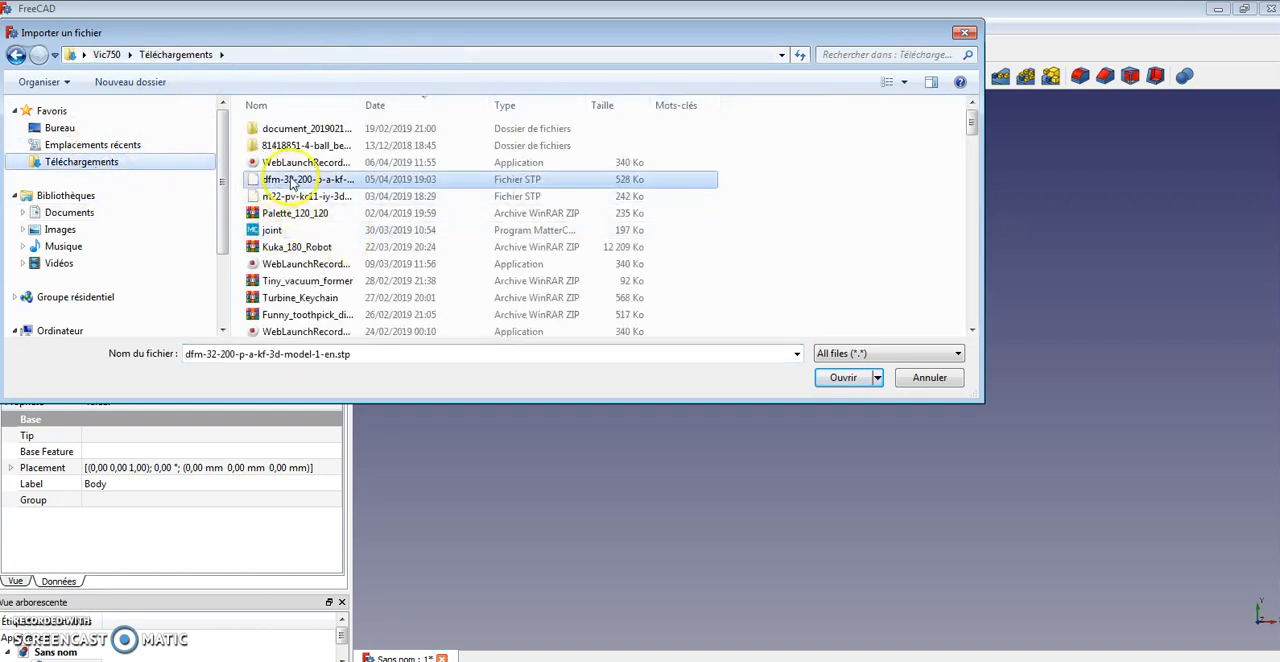
left_click(843, 378)
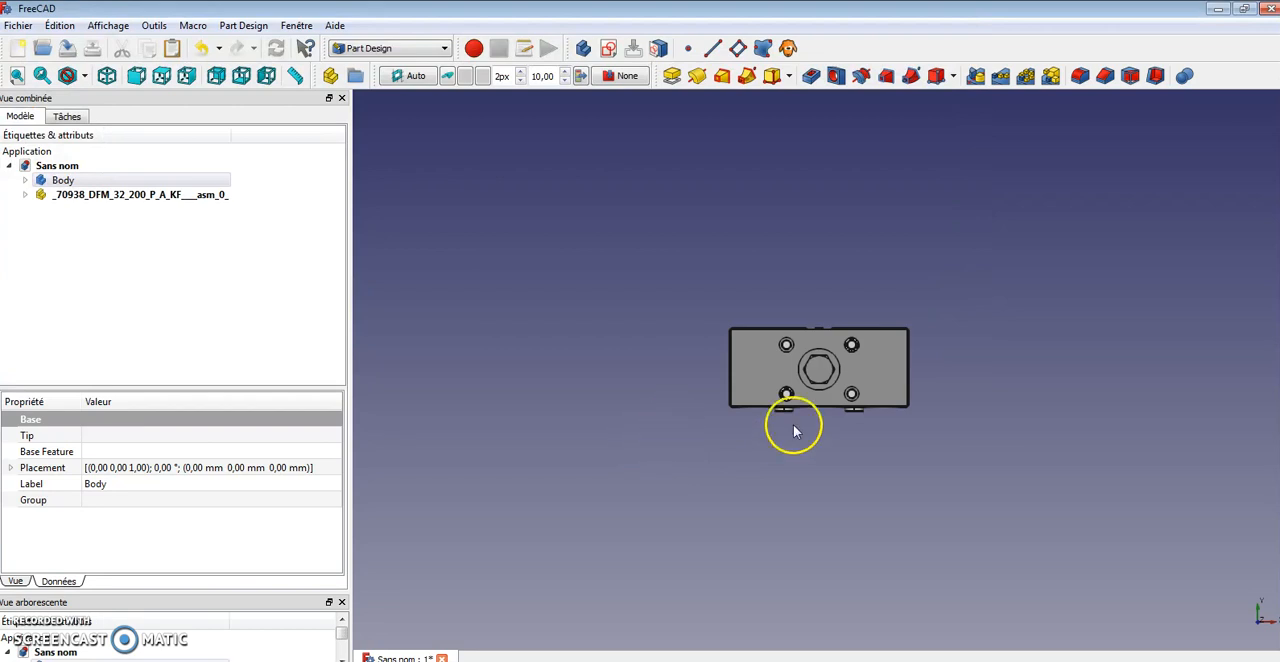
Expand the imported assembly and select its parts one by one to identify each component in the model
middle_click_drag(836, 477, 1017, 477)
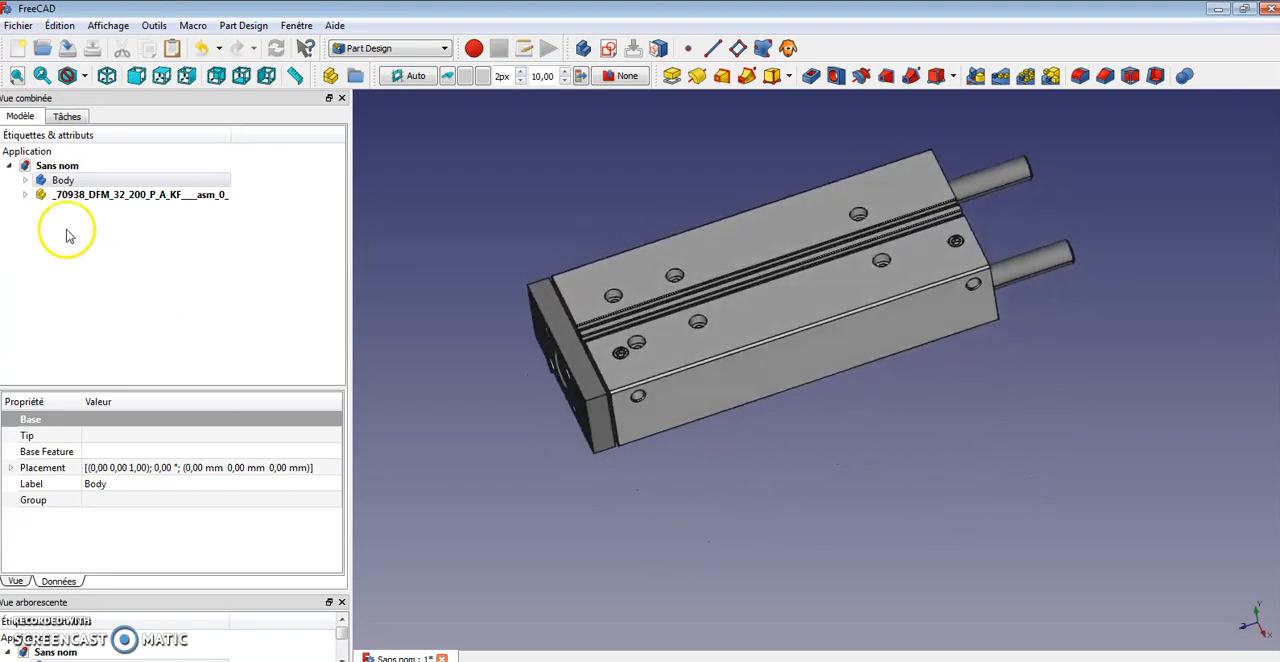
left_click(25, 195)
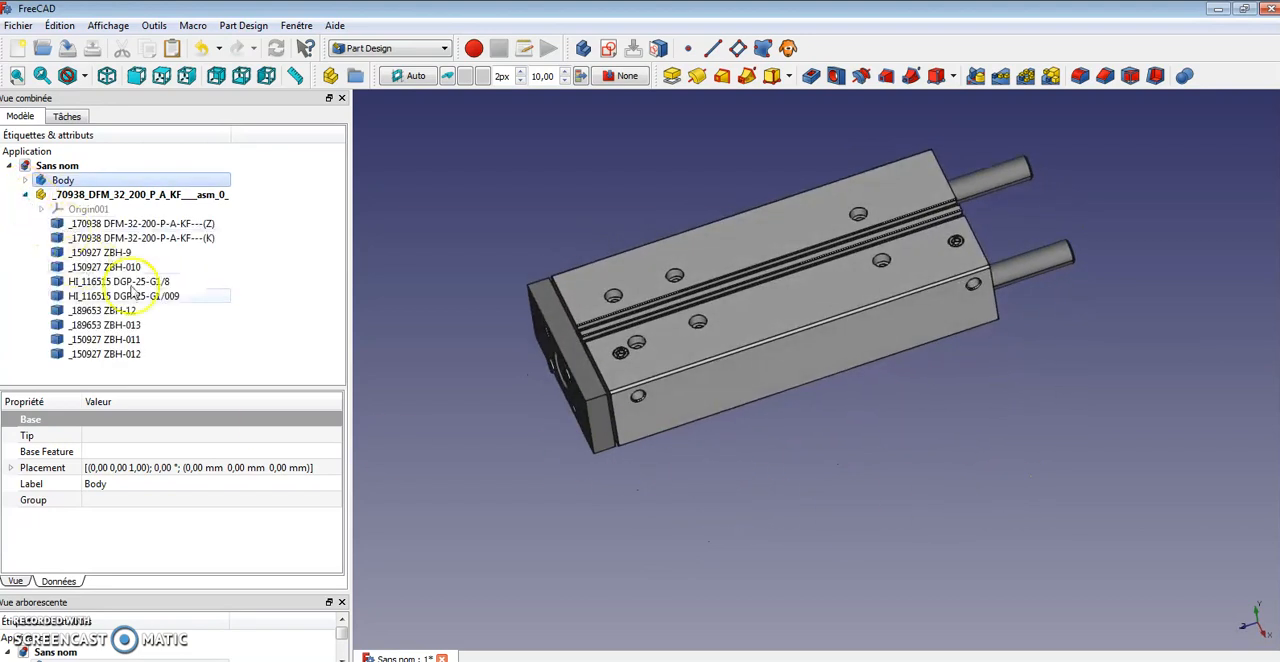
left_click(155, 225)
left_click(154, 252)
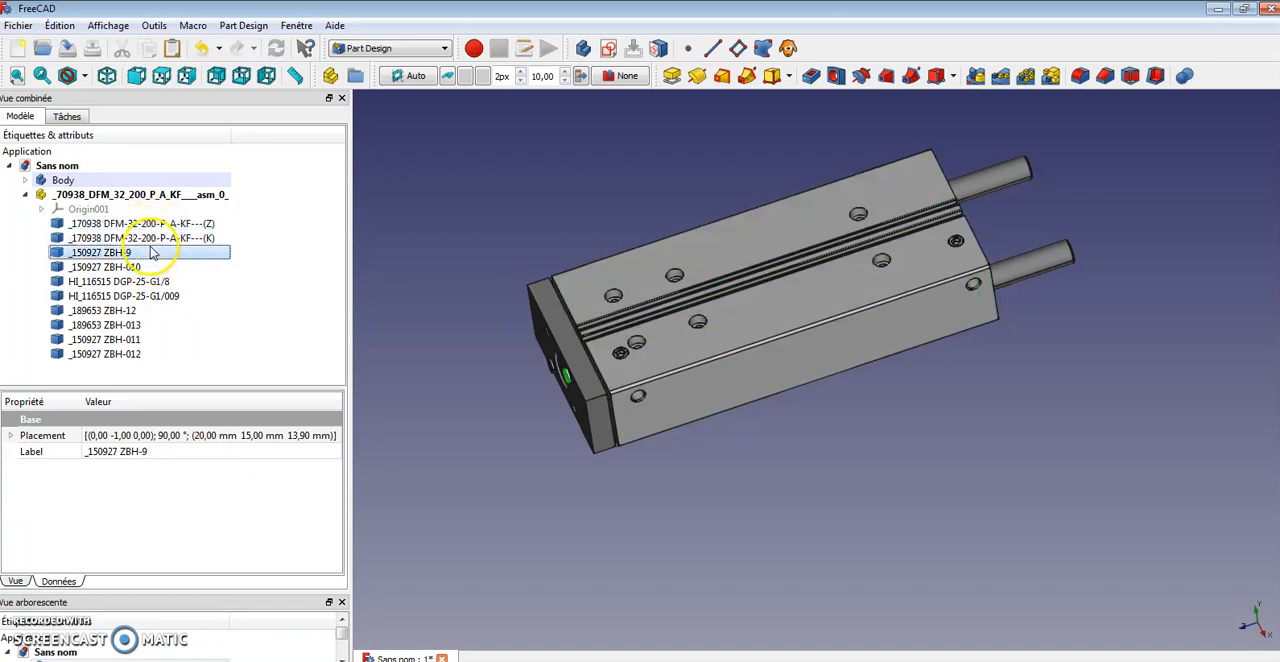
left_click(157, 238)
left_click(145, 267)
left_click(128, 354)
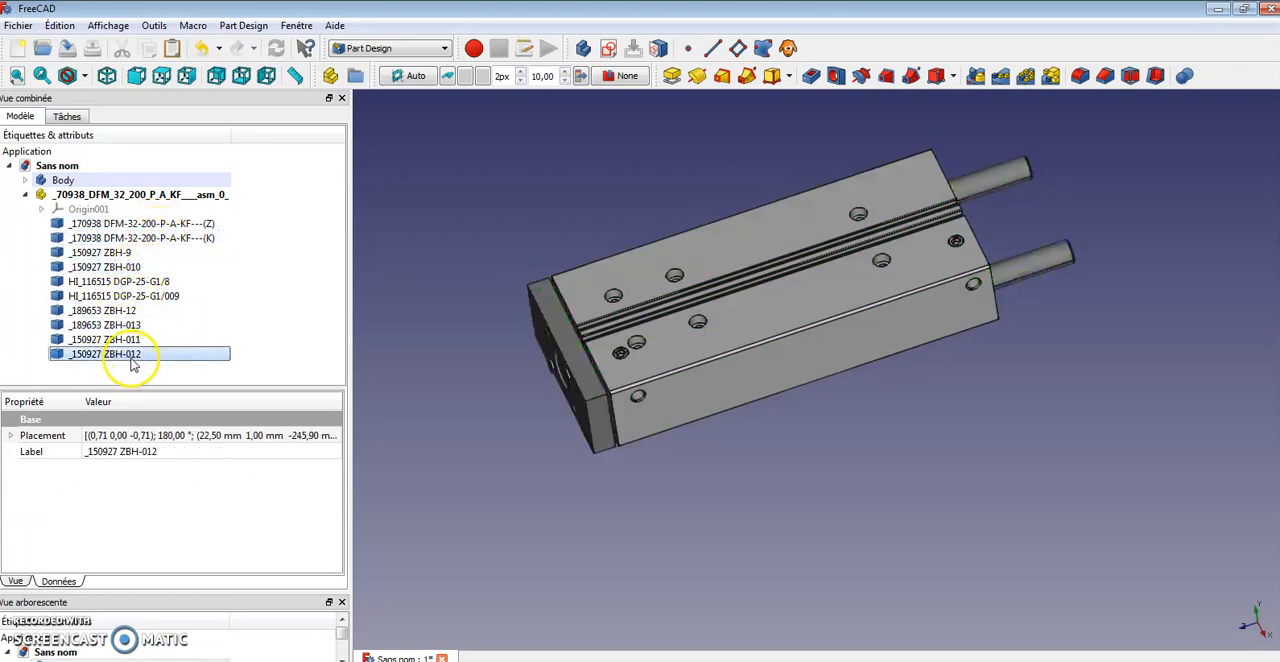
left_click(155, 251)
left_click(152, 239)
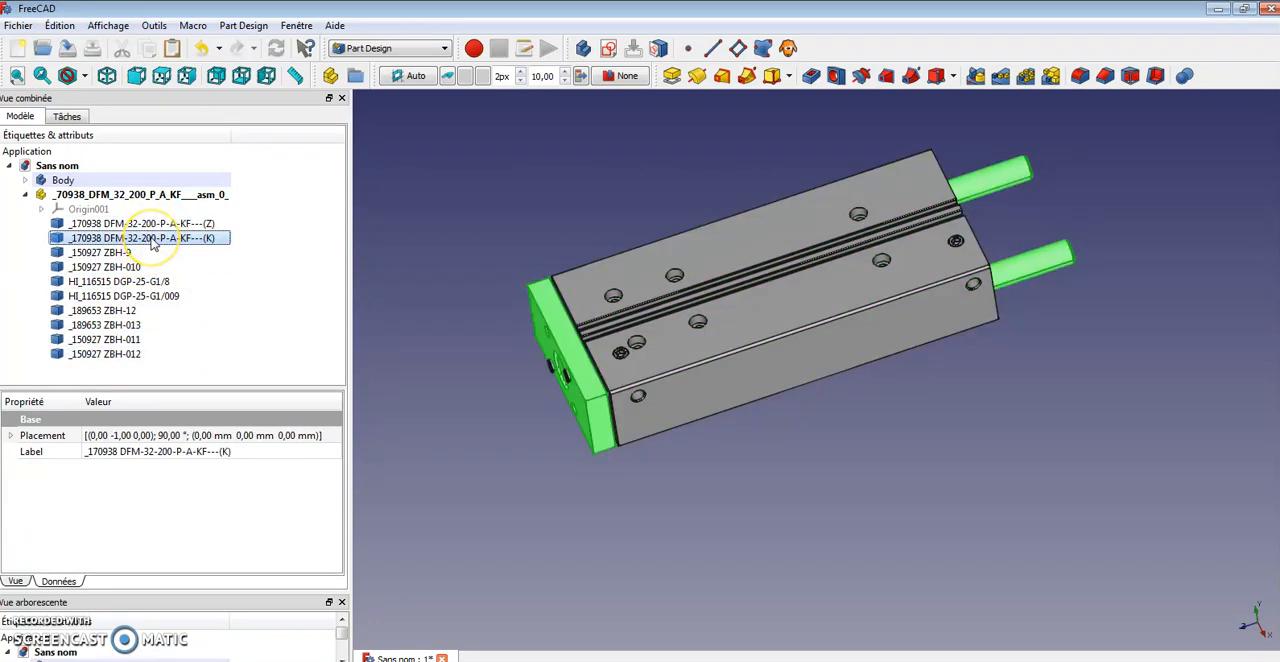
Hide the two DFM-32-200-P-A-KF bodies, then delete all the remaining ZBH and DGP parts from the assembly
key("space")
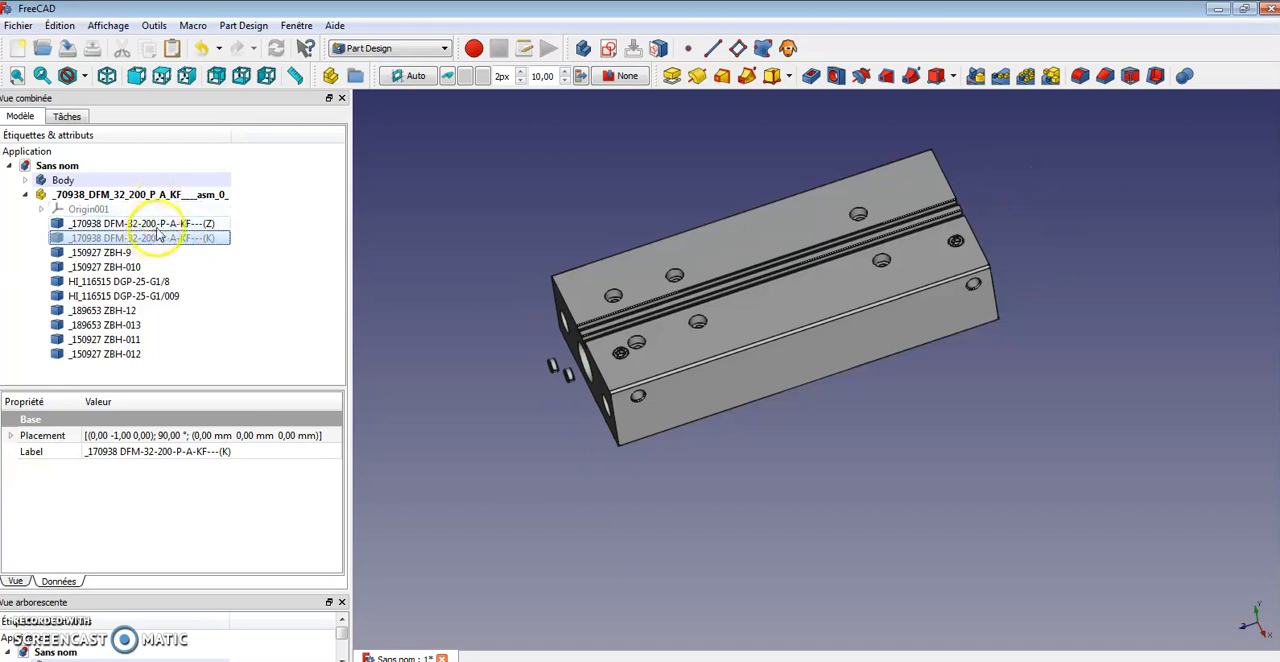
left_click(160, 224)
key("space")
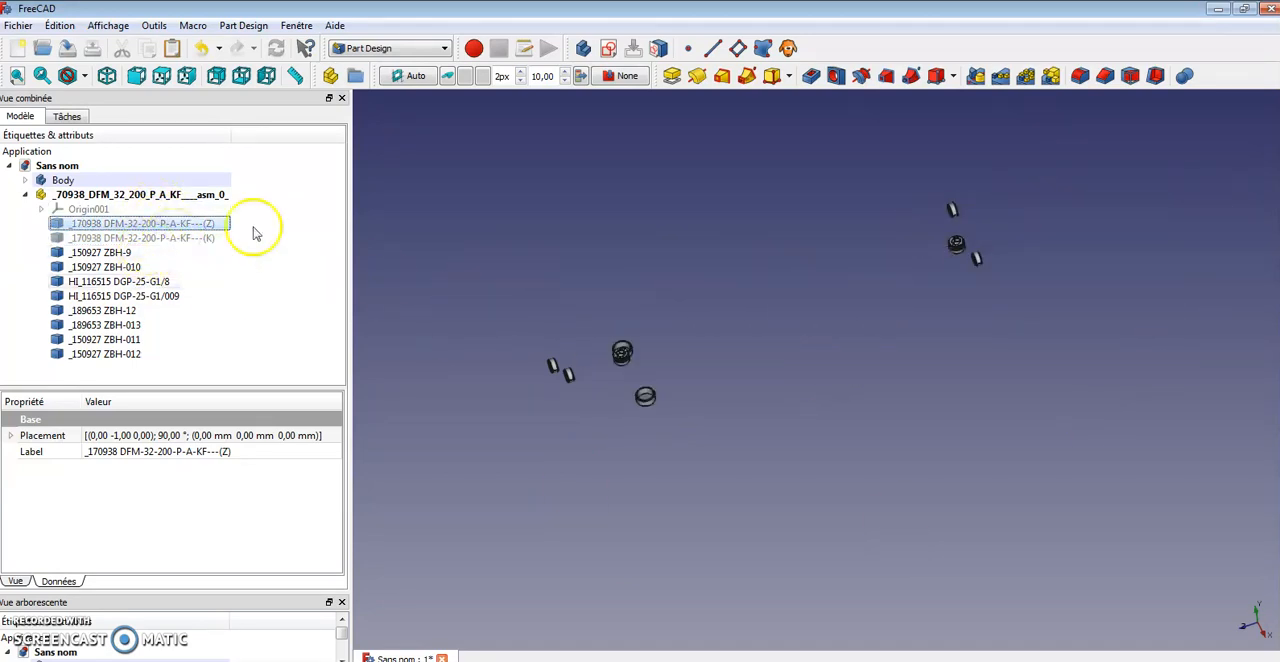
left_click(117, 358)
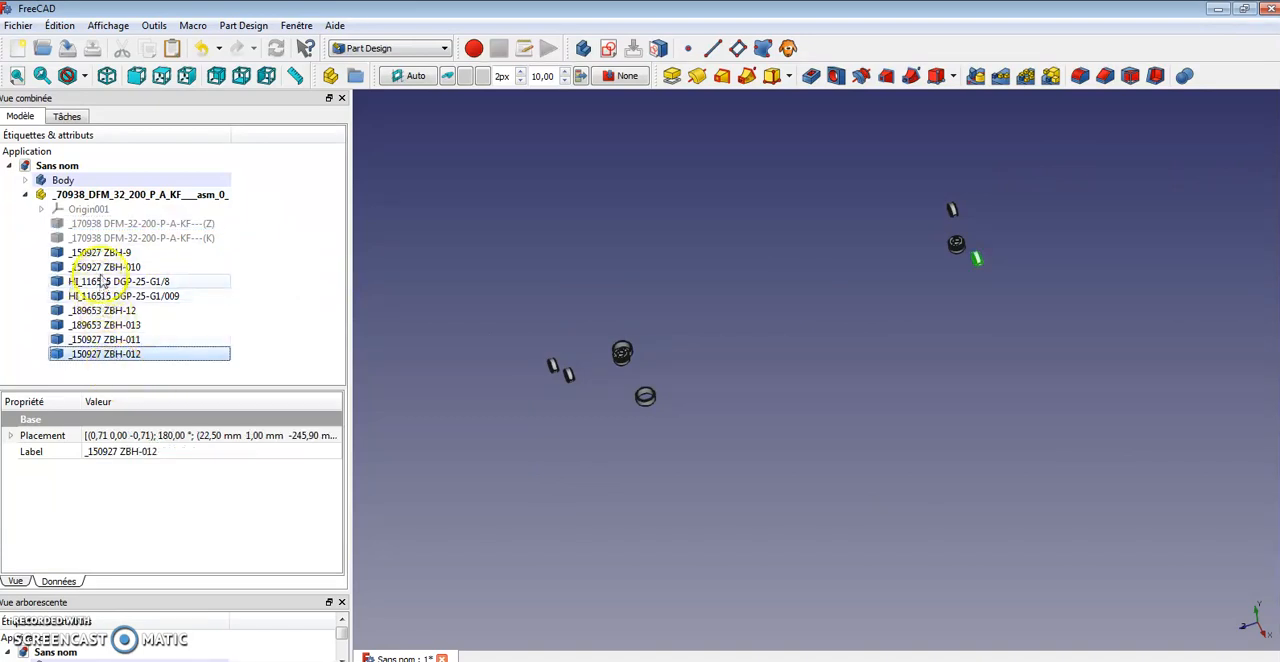
left_click(110, 252, "shift")
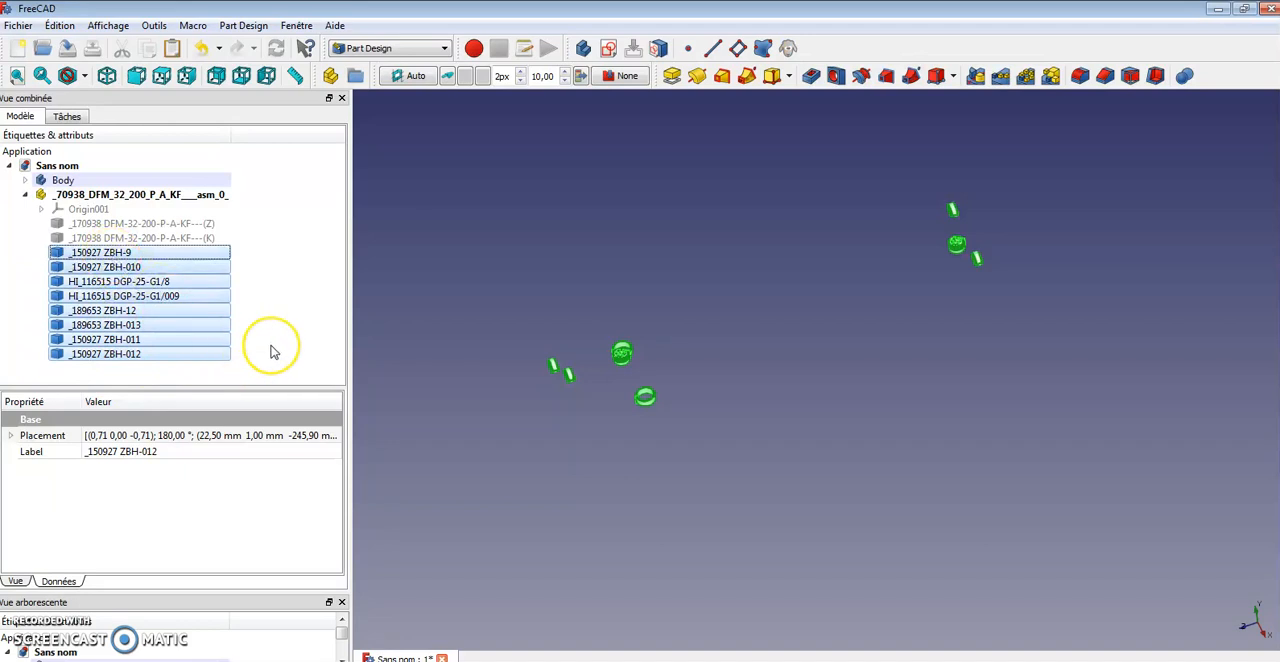
key("Delete")
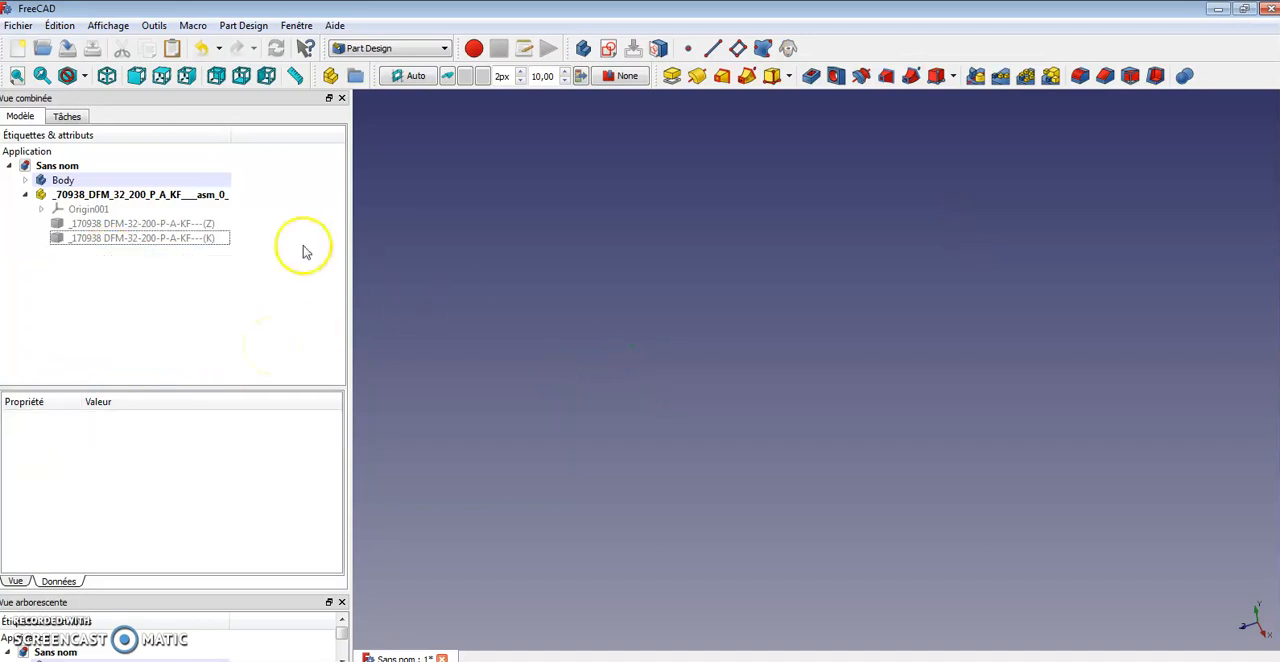
Show the two DFM-32-200-P-A-KF bodies again
left_click(210, 238)
key("space")
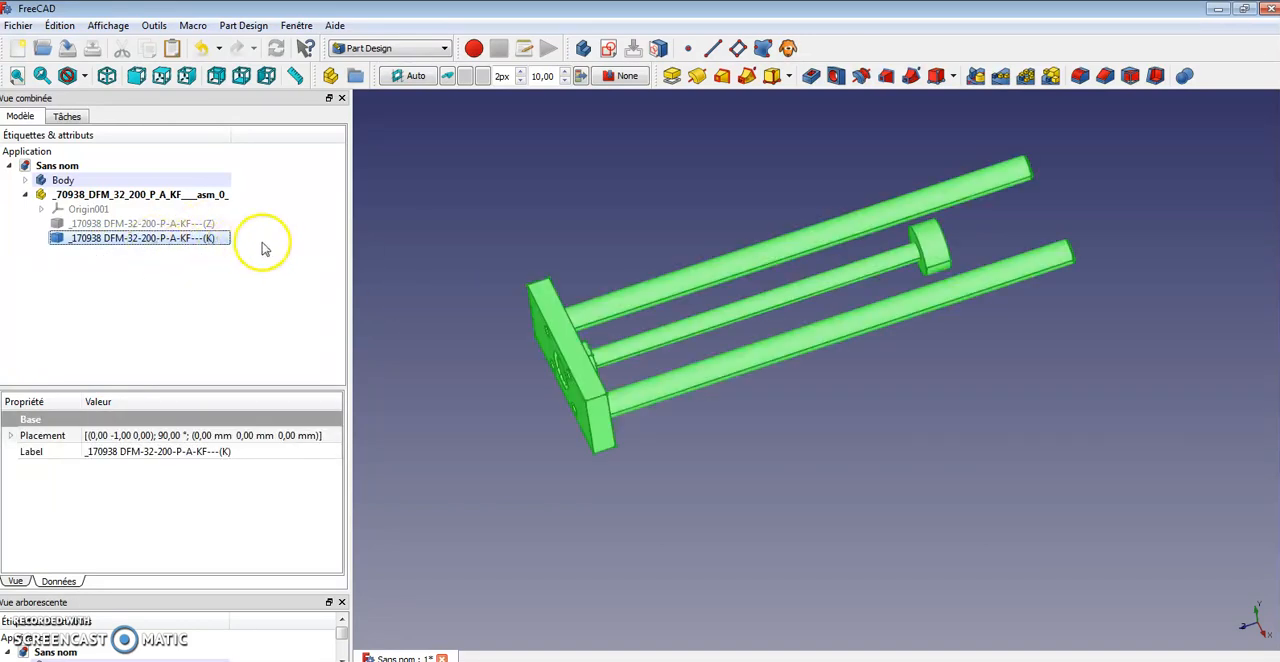
left_click(181, 224)
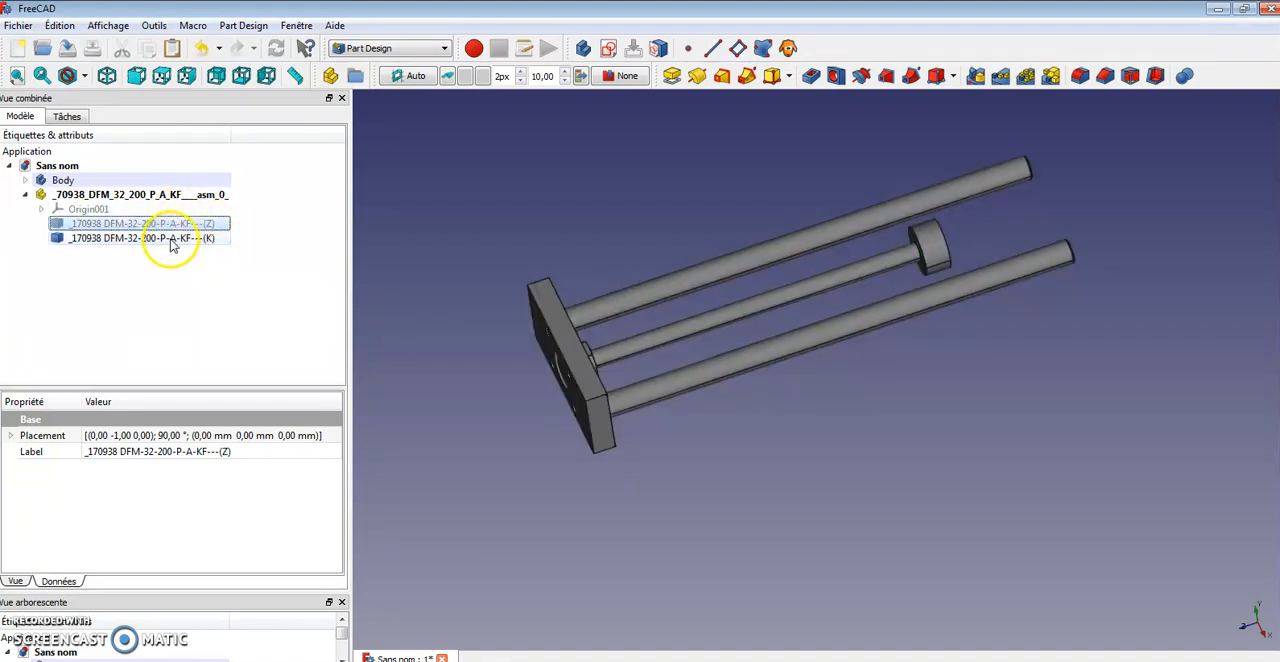
key("space")
Select the cylinder's front end plate face and create a new sketch on it
middle_click_drag(757, 394, 937, 505)
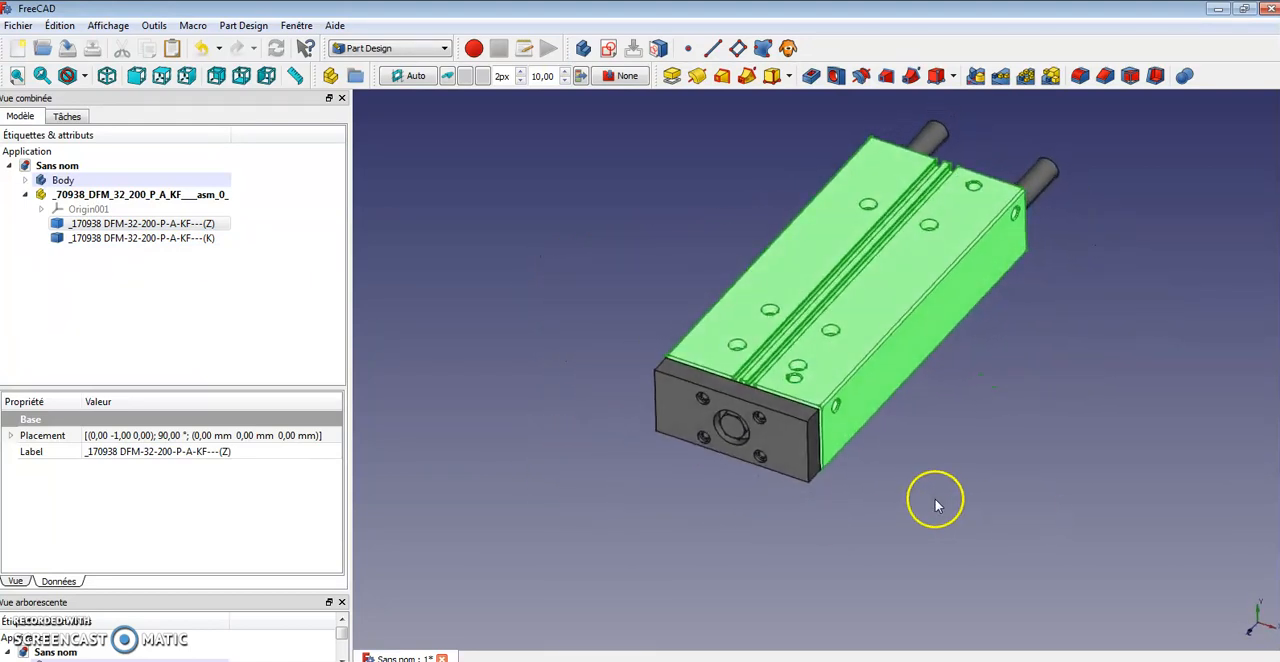
left_click(532, 294)
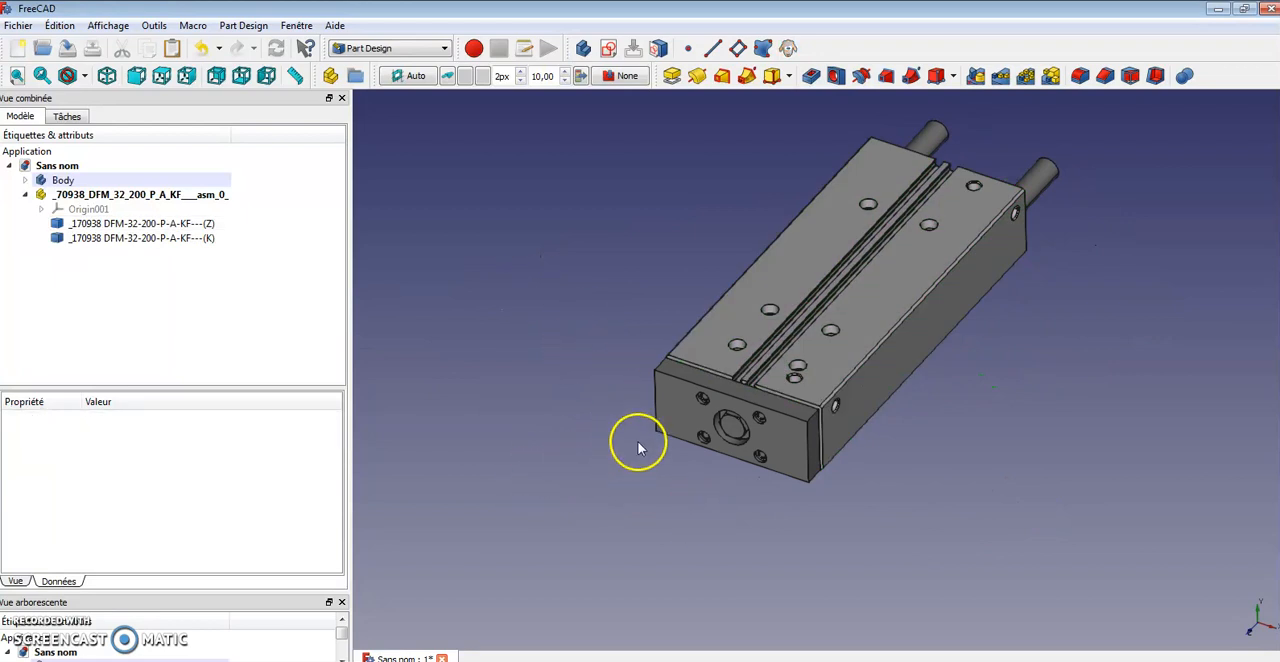
left_click(680, 423)
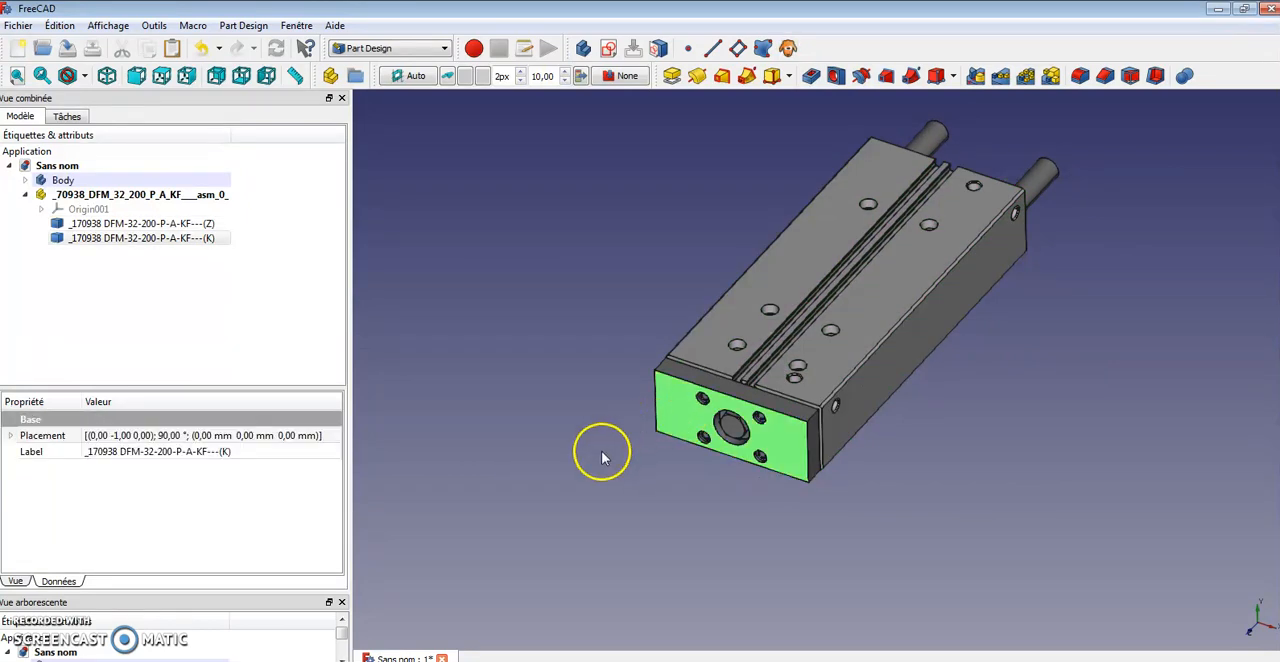
left_click(610, 50)
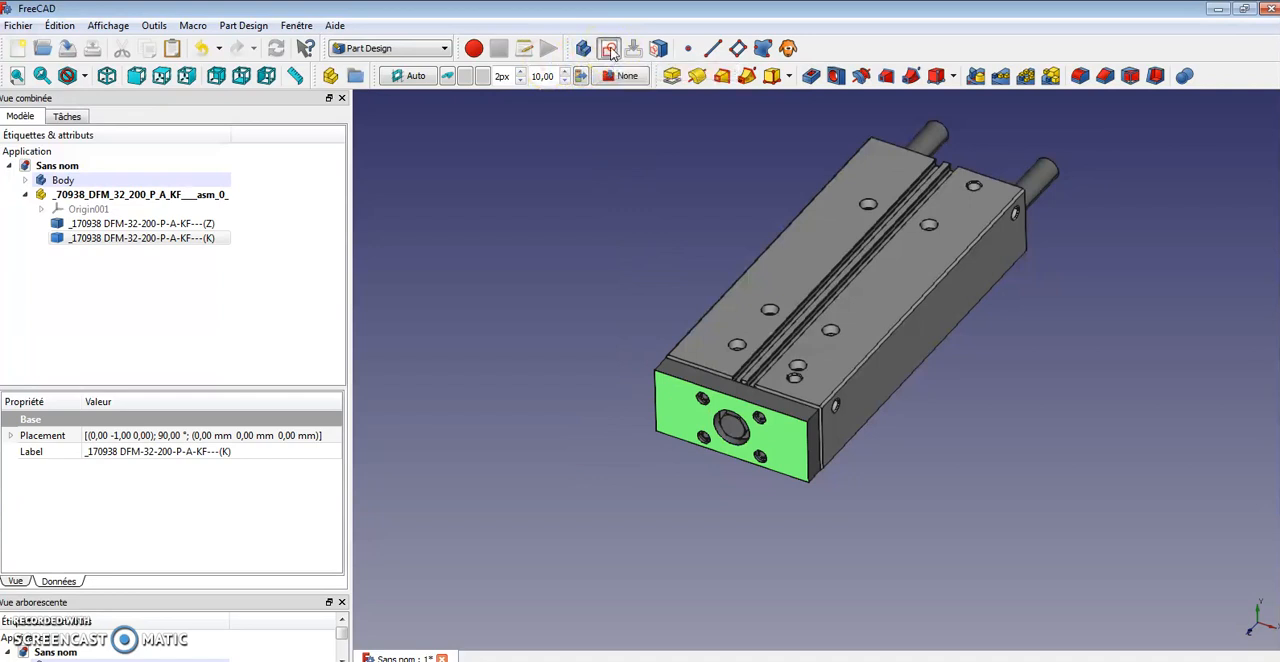
left_click(729, 430)
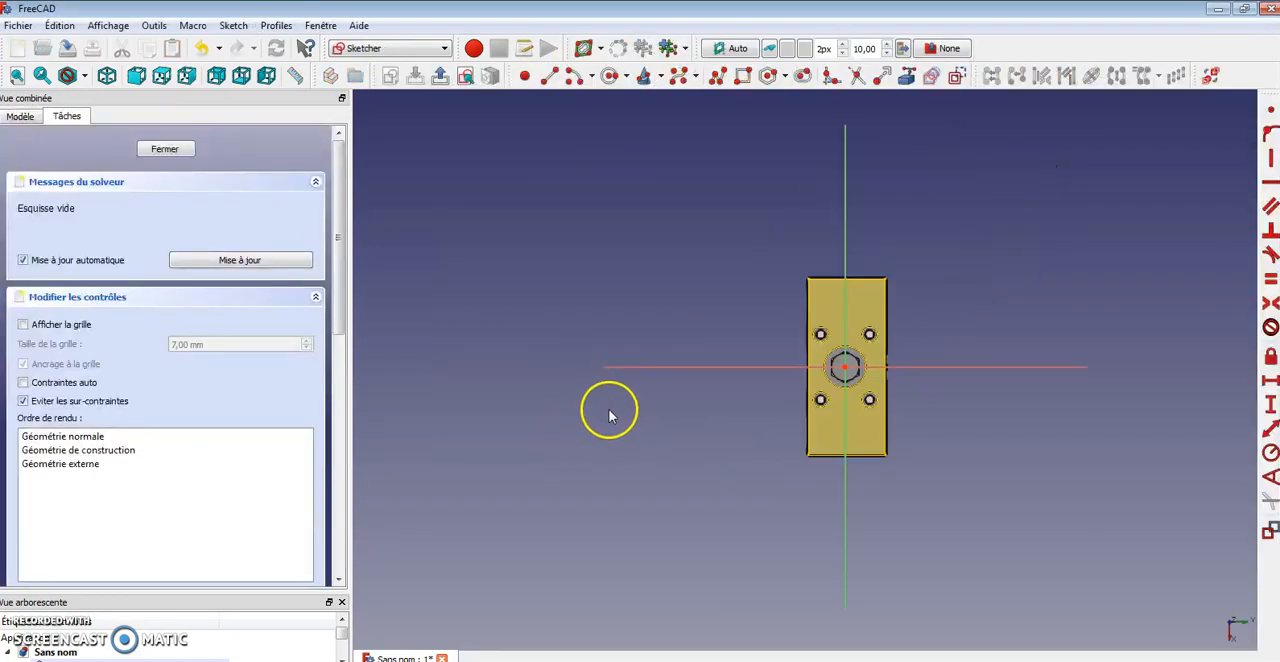
Draw a tall rectangle beside the plate, its right side close to the vertical axis
left_click(743, 76)
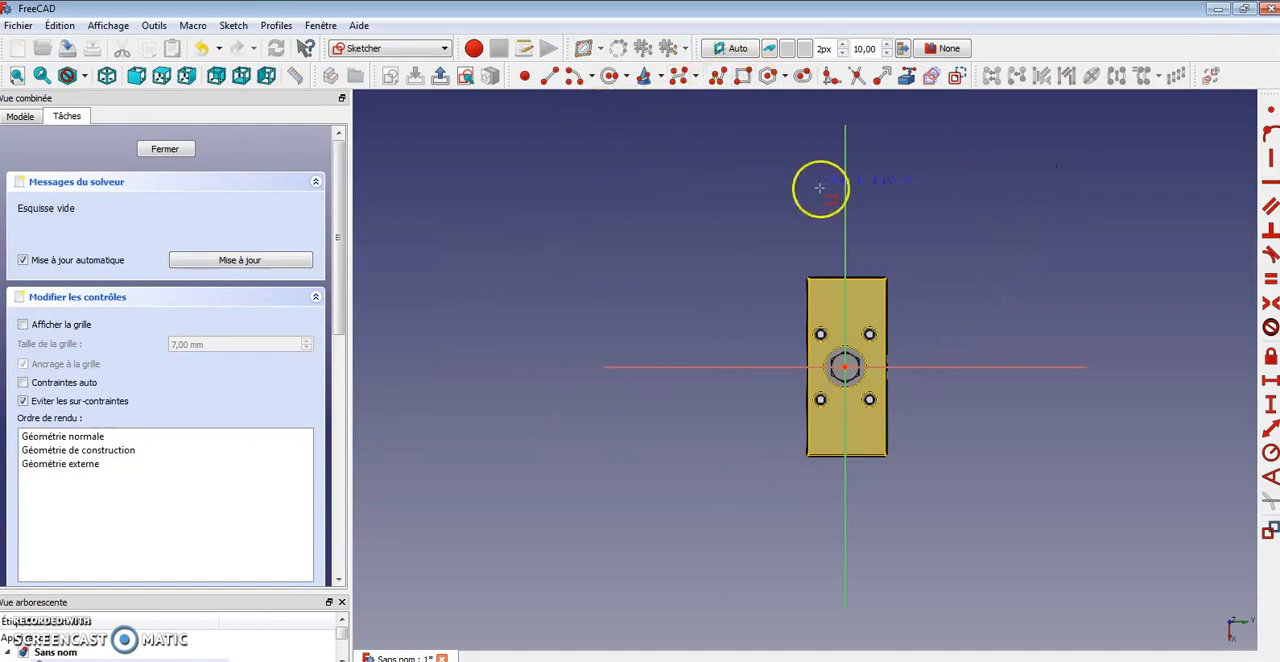
left_click(607, 138)
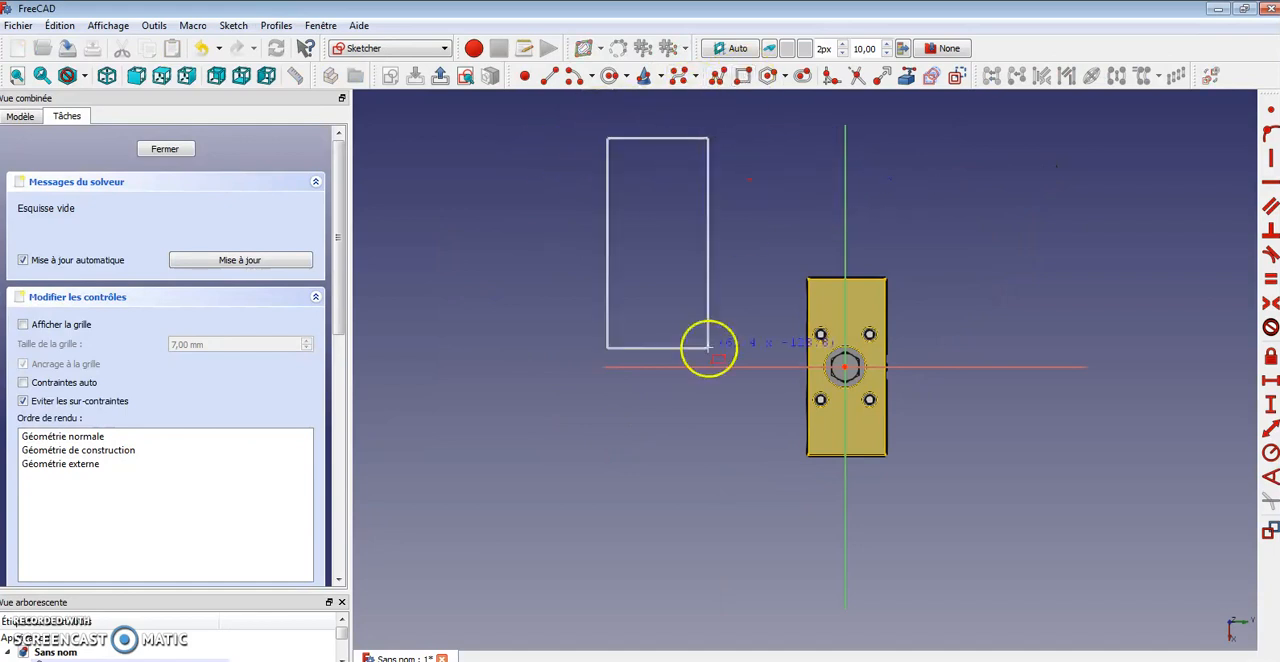
left_click(829, 587)
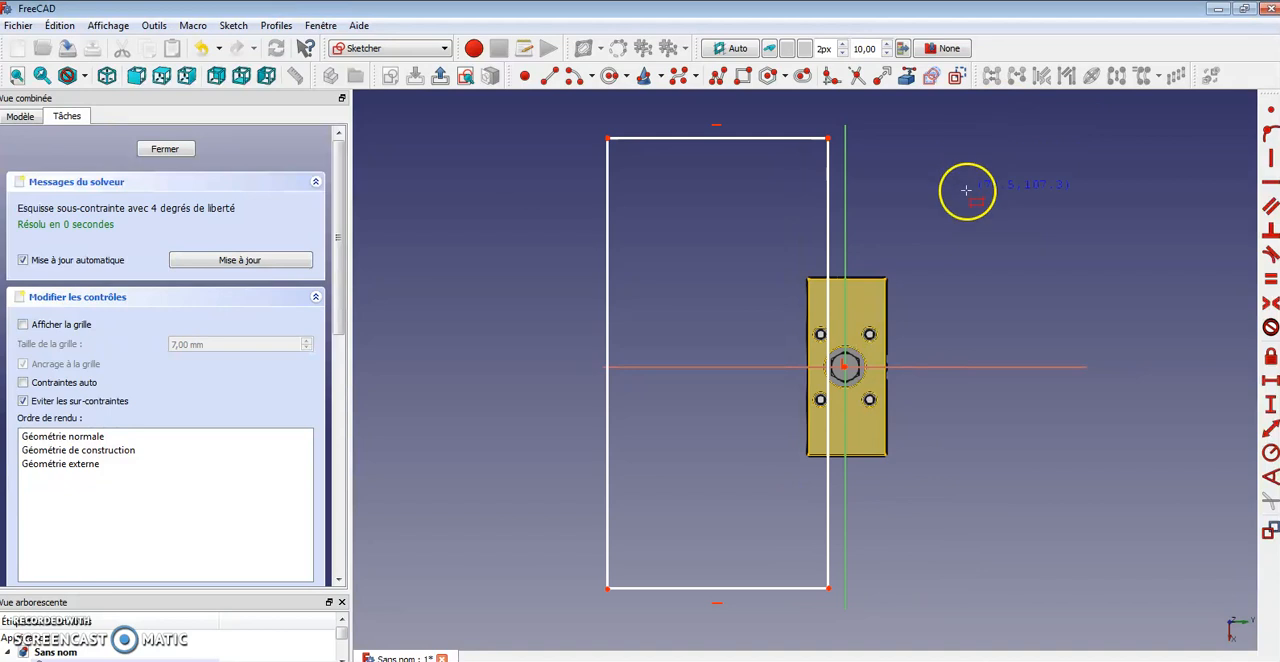
Import the plate's right edge as external geometry and constrain the rectangle's right side onto it
left_click(910, 80)
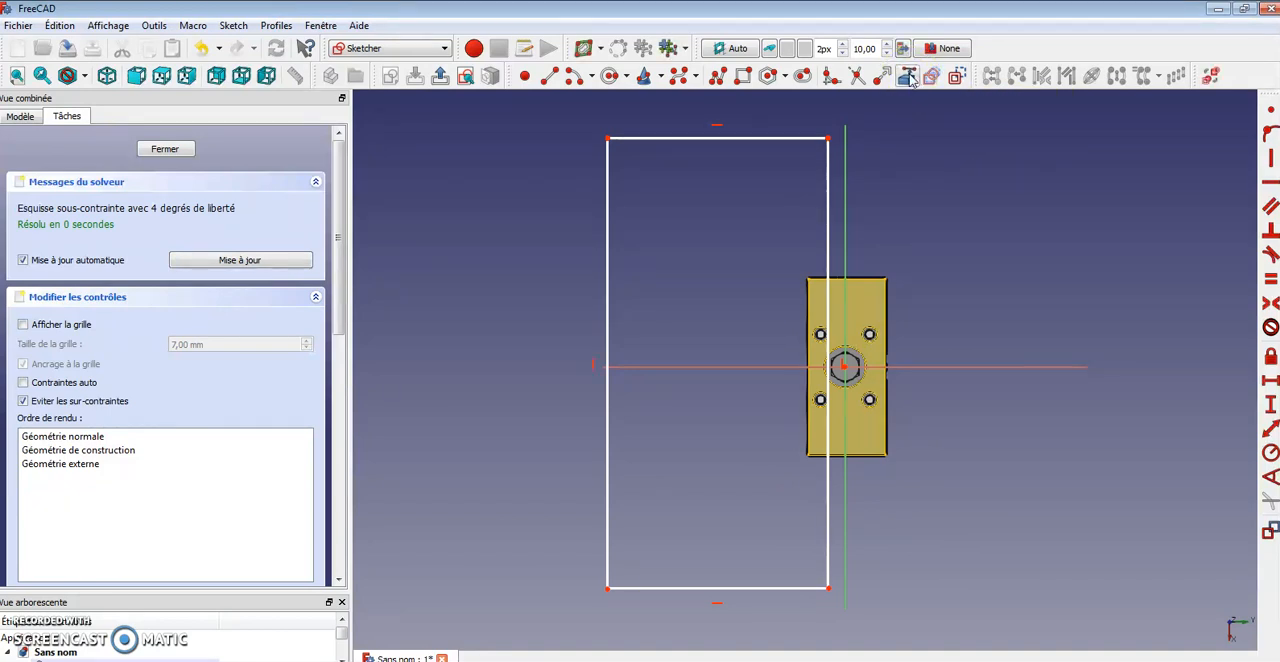
left_click(886, 300)
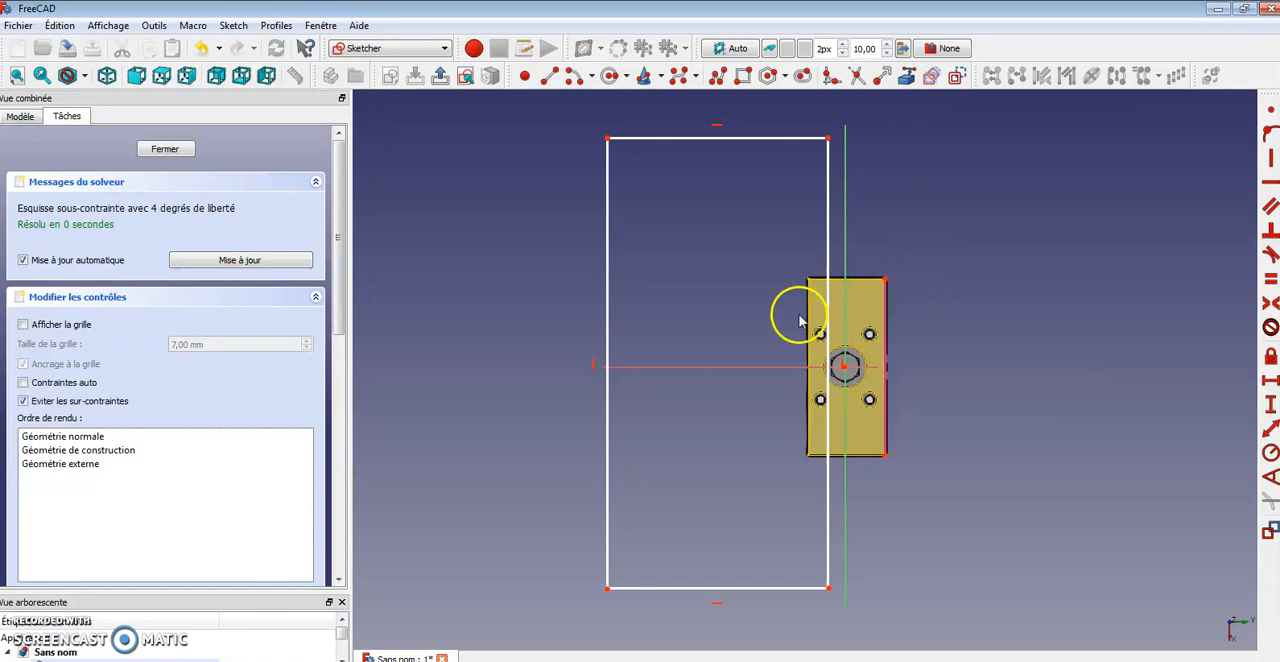
left_click(826, 203)
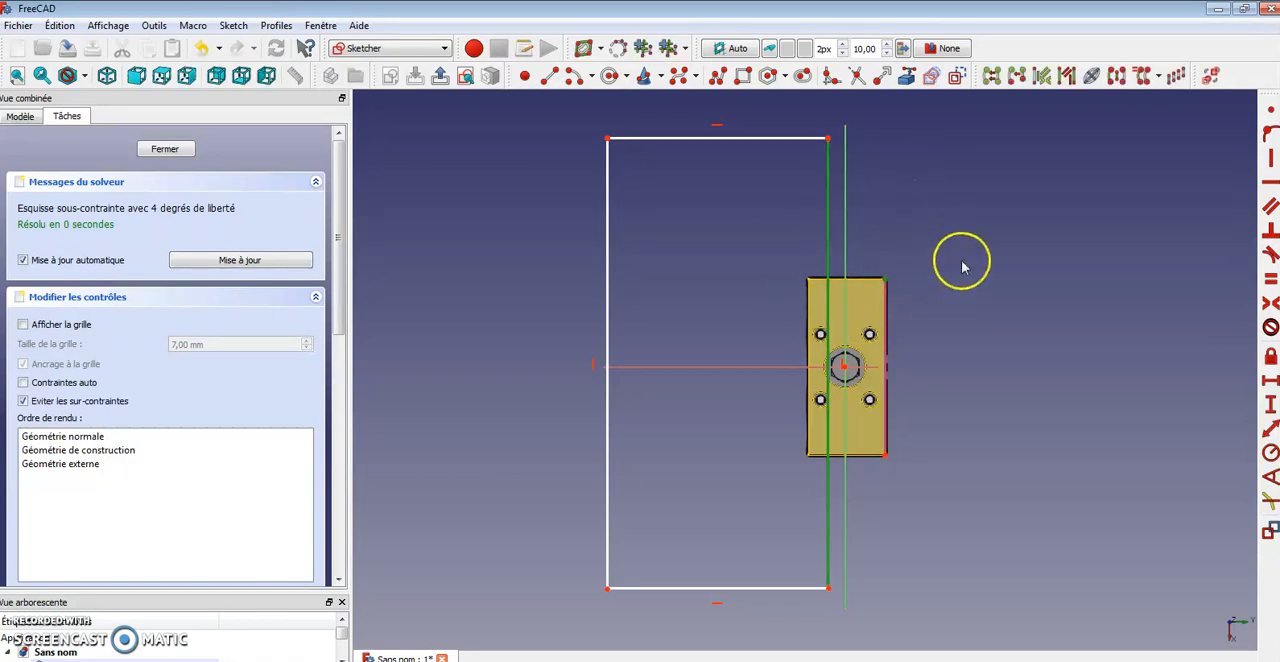
left_click(1268, 137)
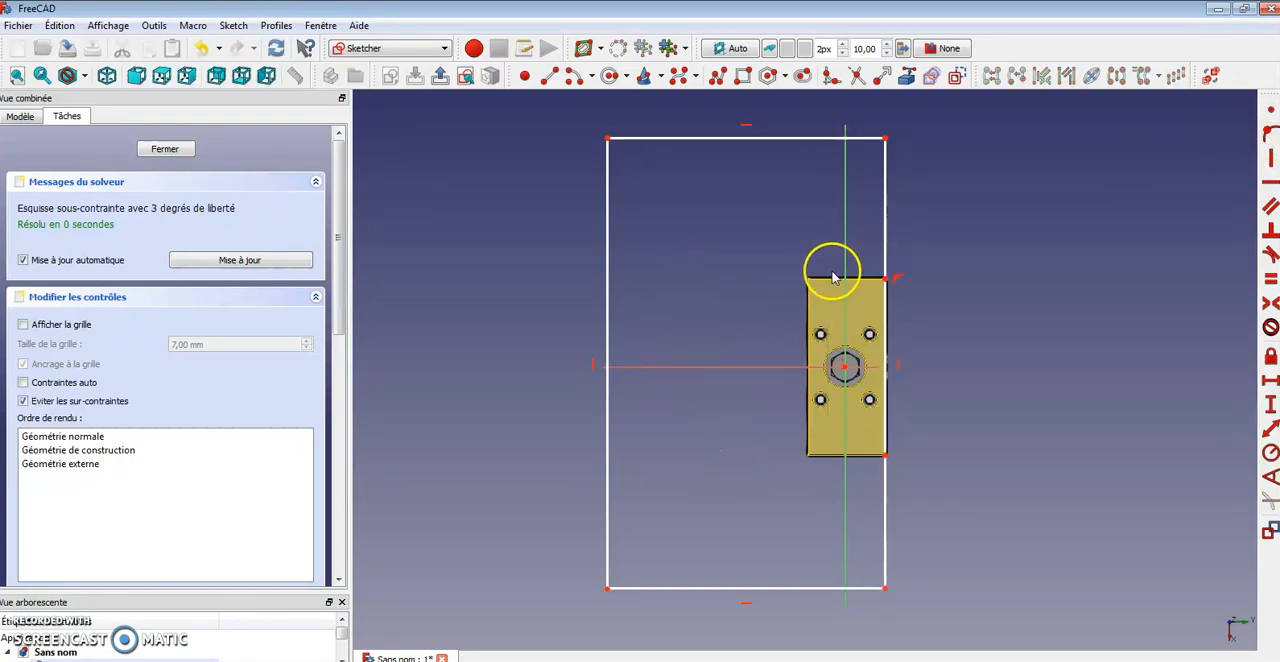
Constrain the rectangle's left corners symmetric about the sketch's horizontal axis
left_click(607, 139)
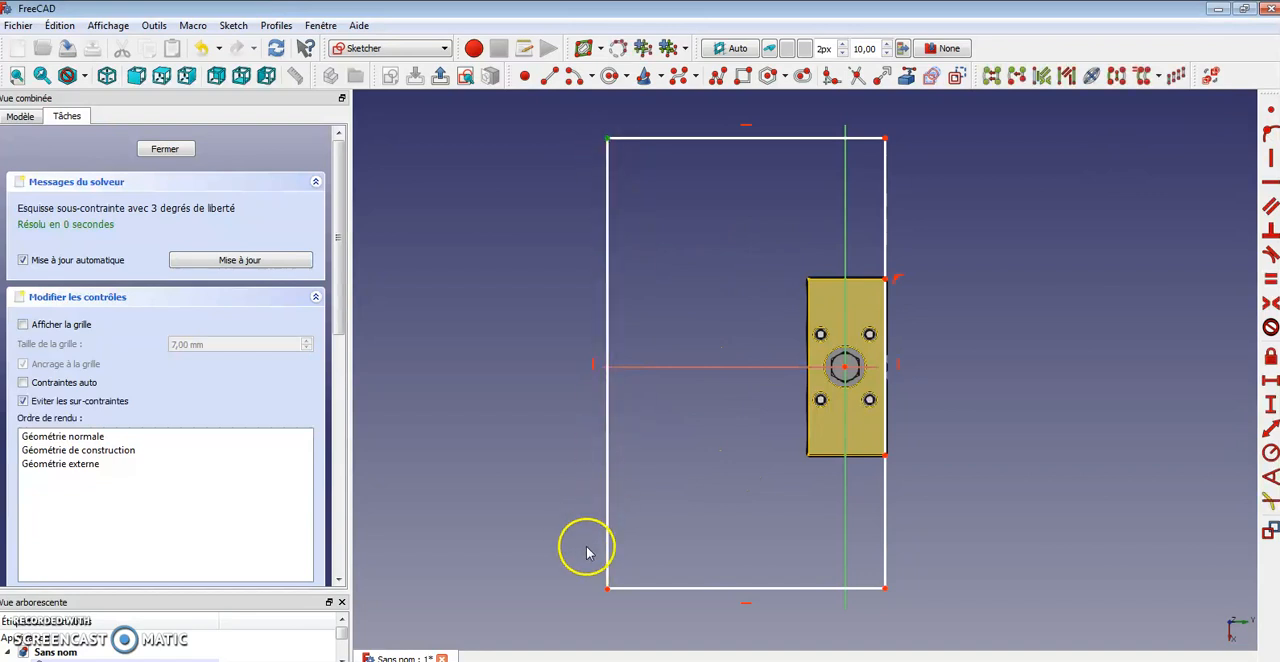
left_click(609, 588)
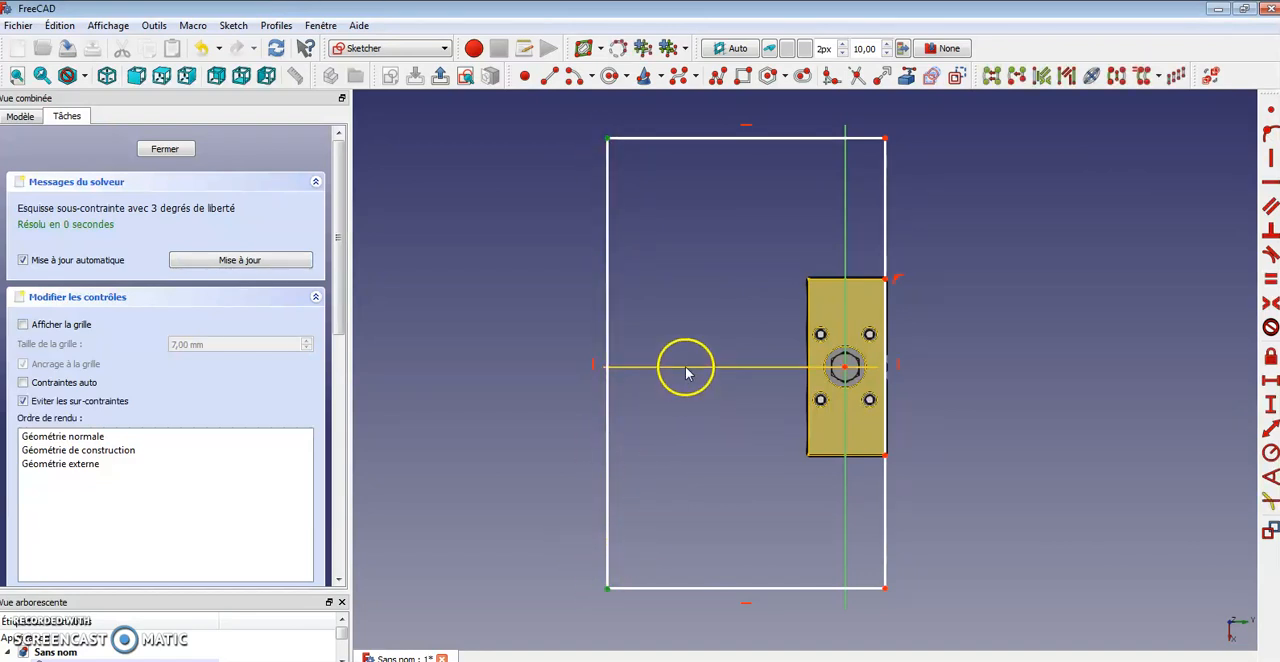
left_click(1270, 303)
left_click_drag(608, 139, 651, 141)
Set the rectangle's left side to a vertical length of 250 mm
left_click(650, 210)
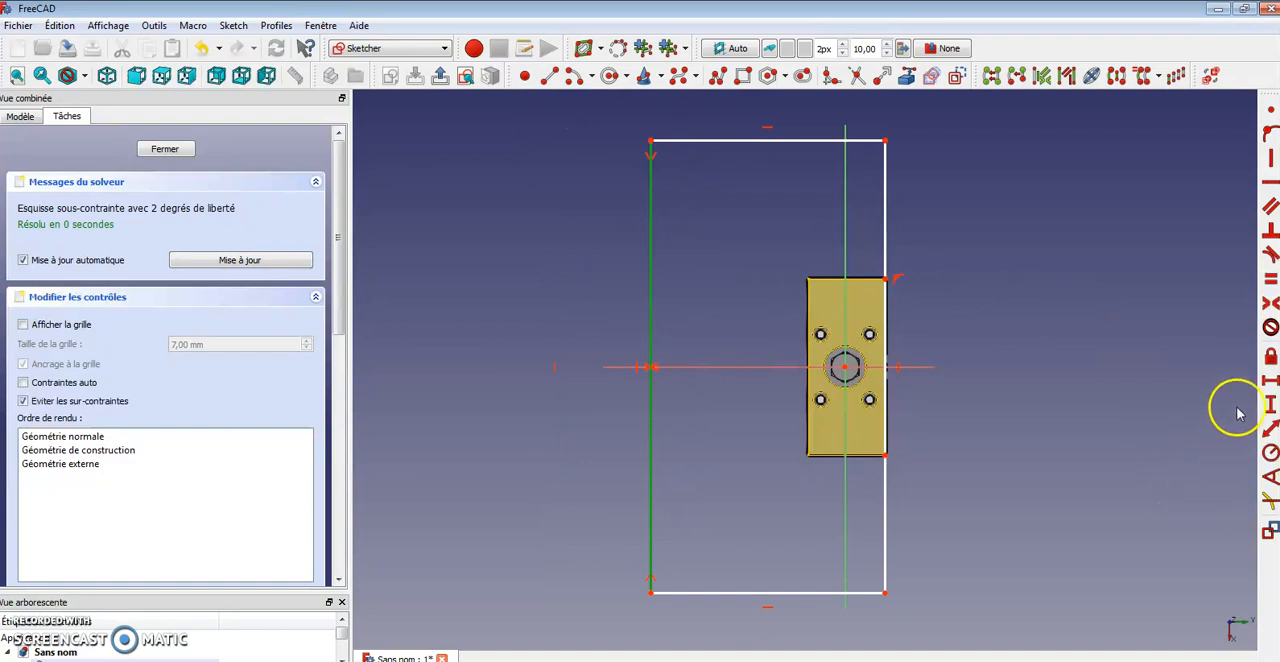
left_click(1268, 404)
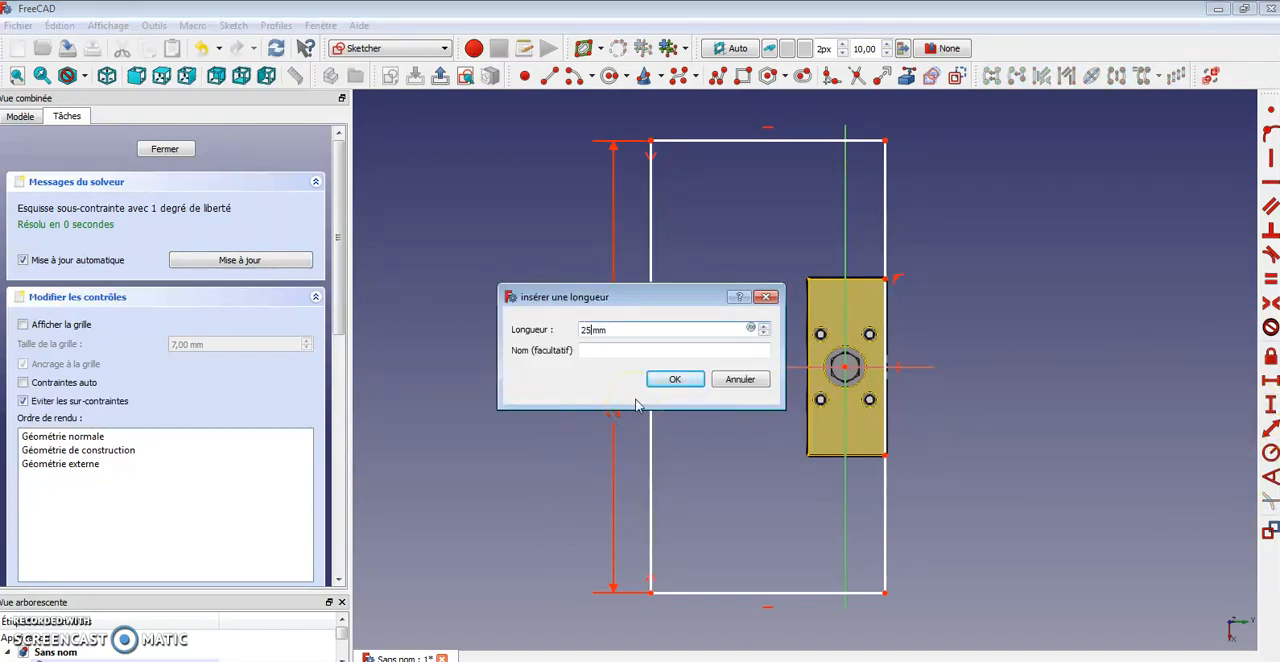
type("250")
key("Return")
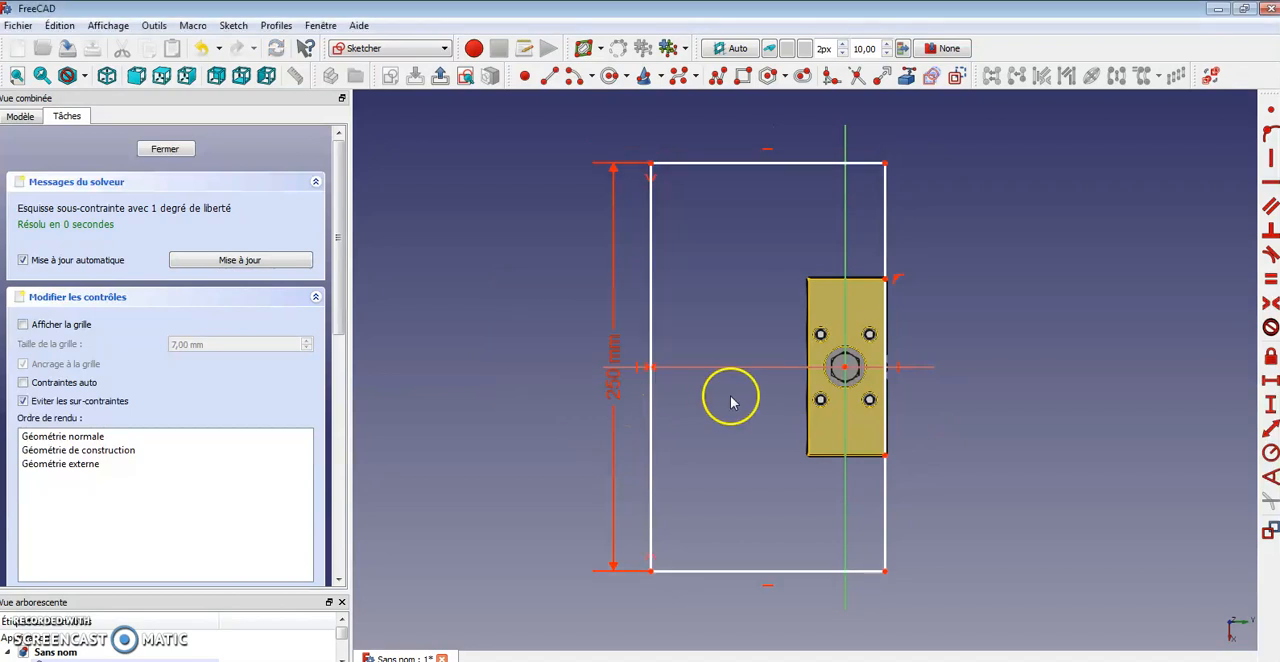
Set the rectangle's top side to a horizontal length of 150 mm and close the sketch
left_click(768, 163)
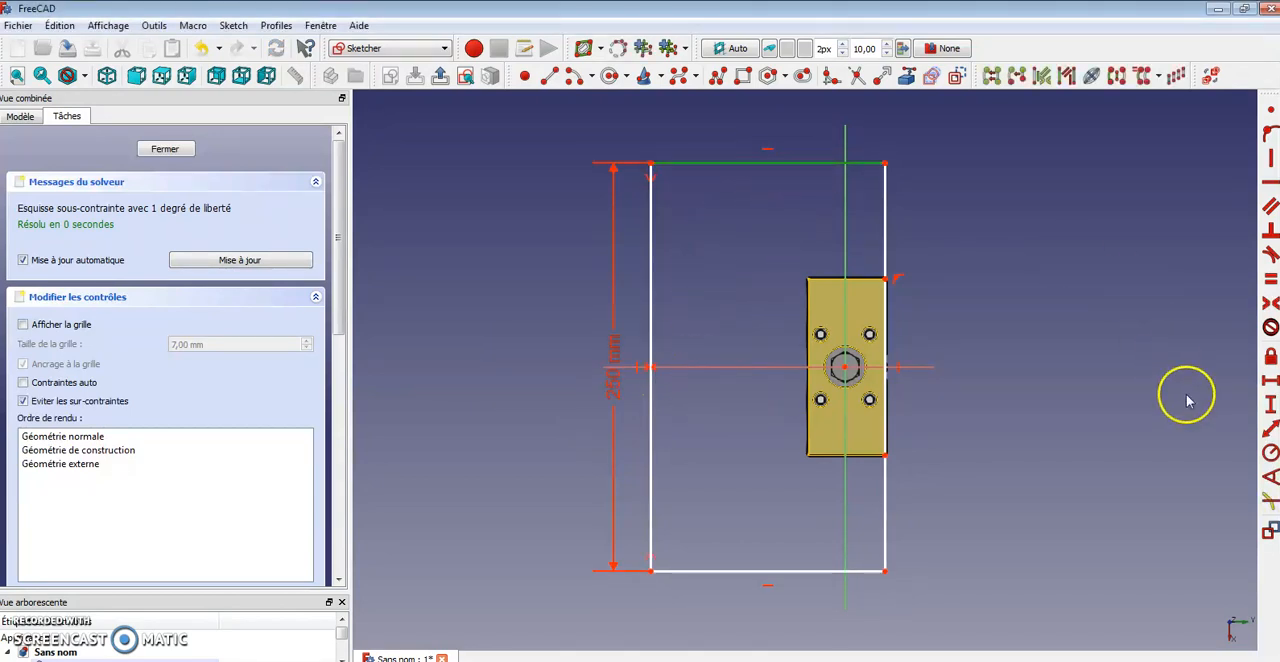
left_click(1270, 380)
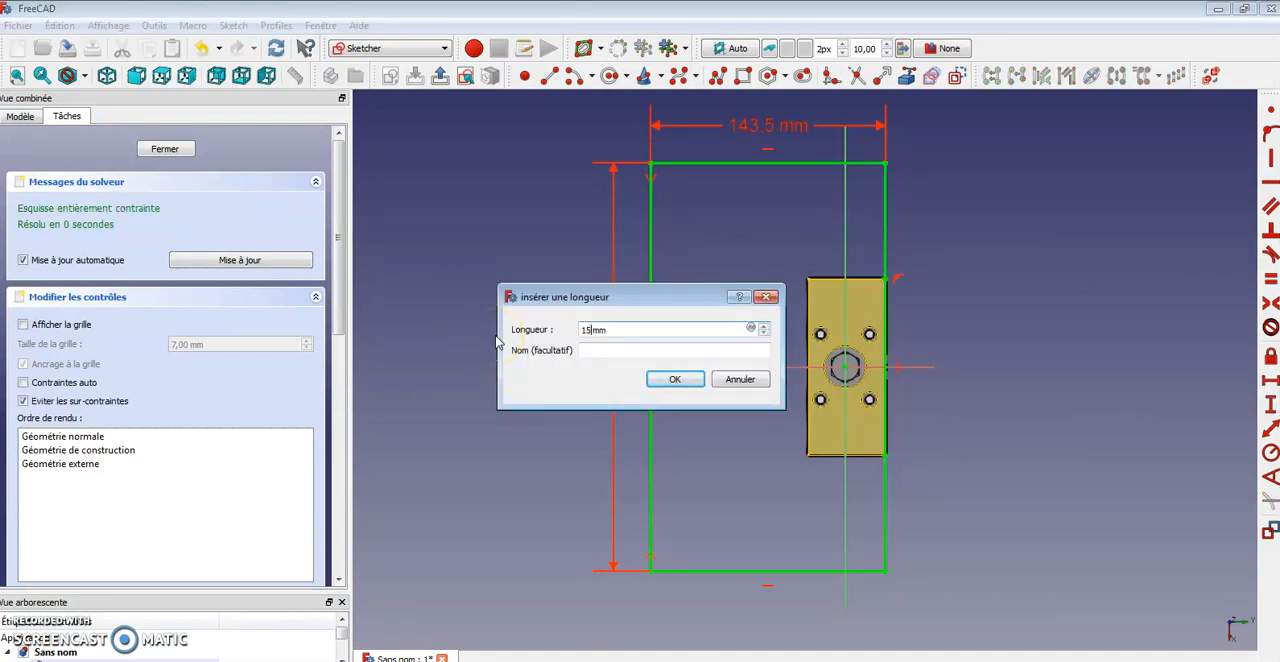
type("150")
key("Return")
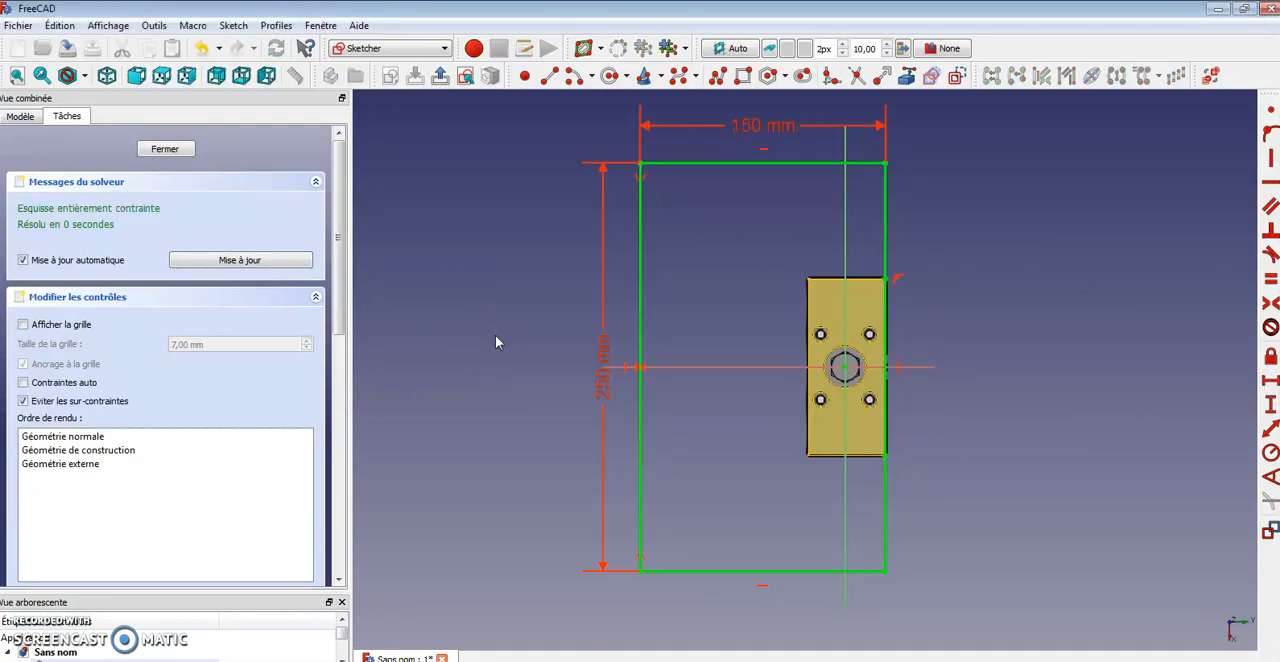
middle_click_drag(1000, 353, 985, 378)
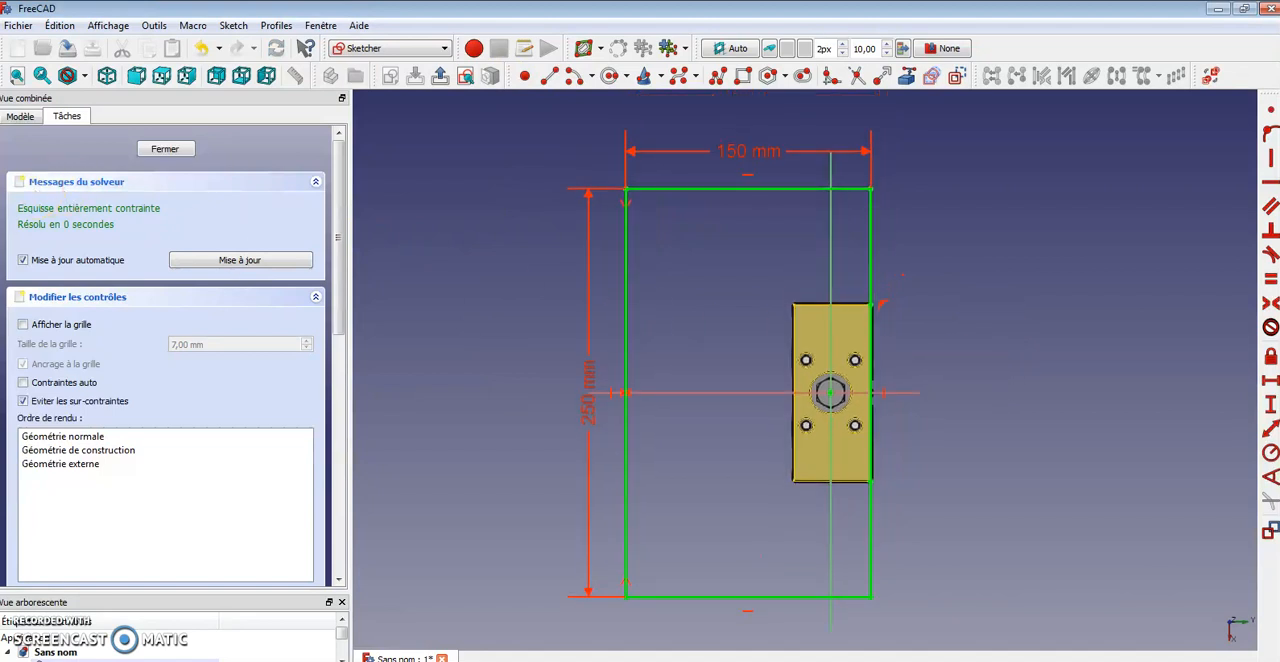
left_click(165, 152)
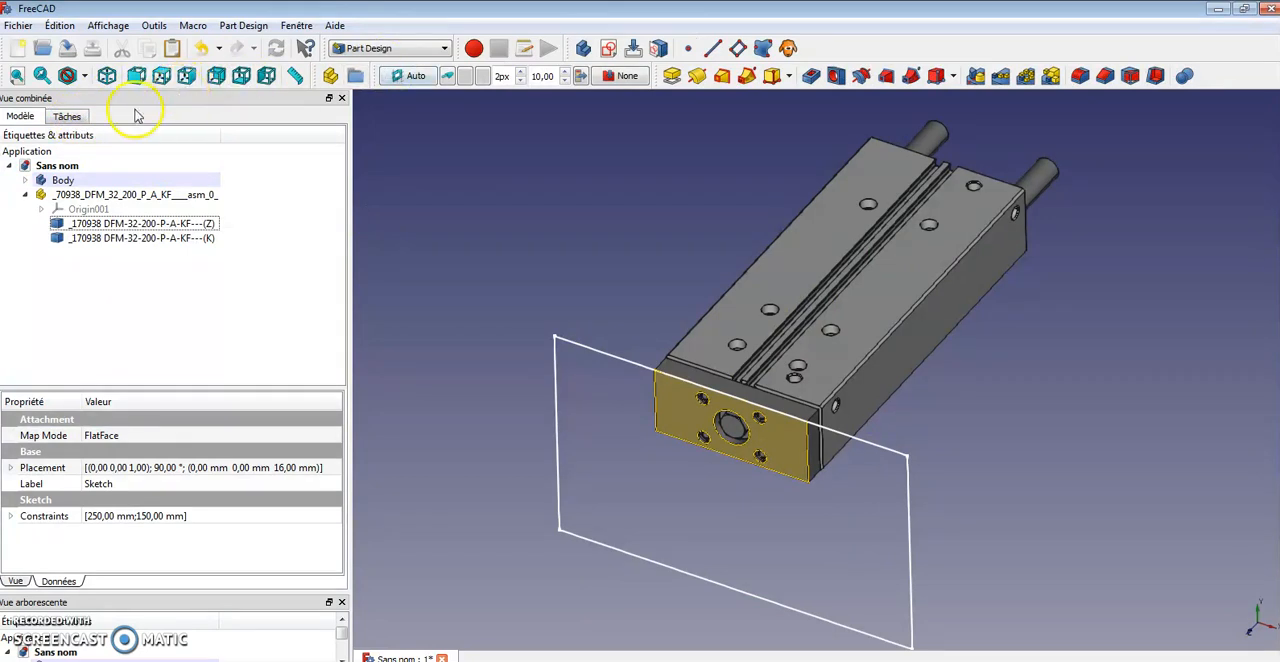
Pad the sketch 10 mm in its default direction
left_click(671, 77)
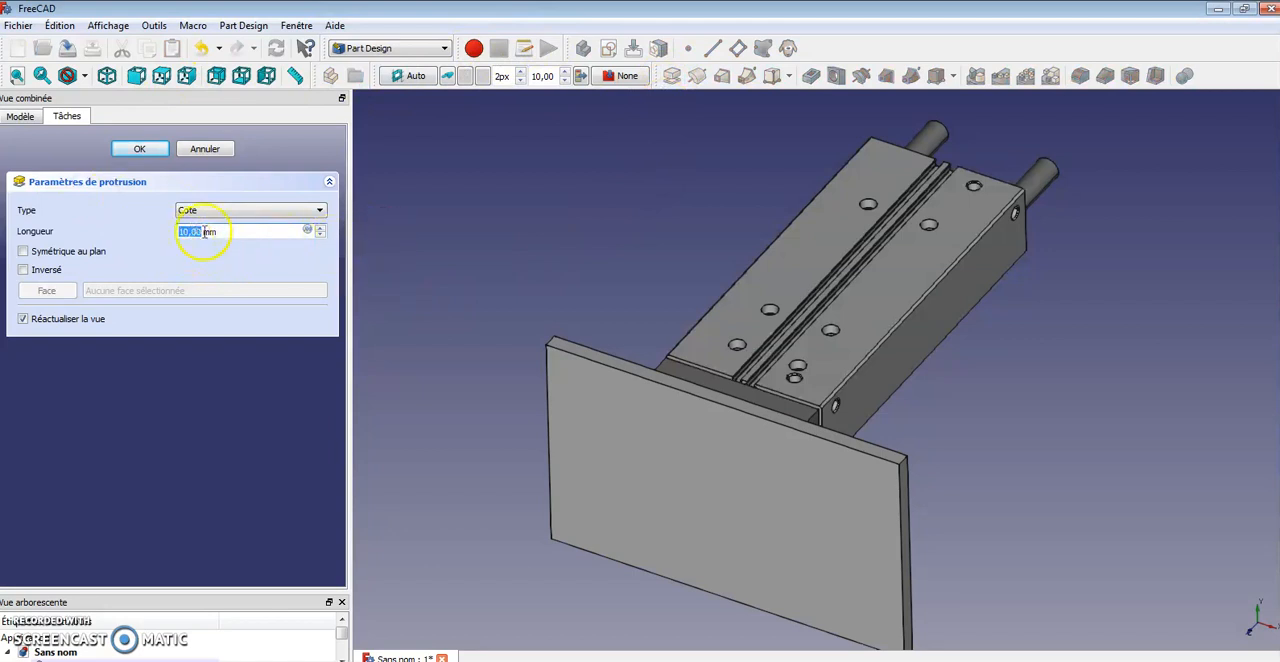
middle_click_drag(970, 379, 780, 430)
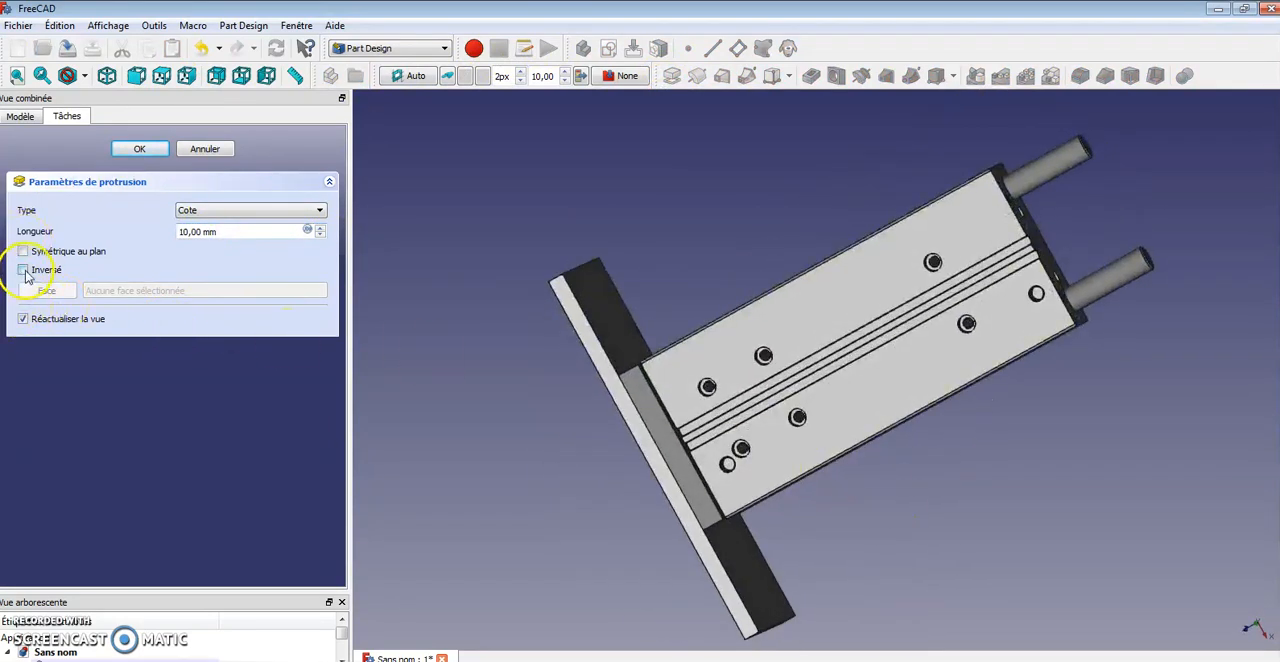
left_click(22, 270)
middle_click_drag(1030, 450, 897, 552)
left_click(23, 270)
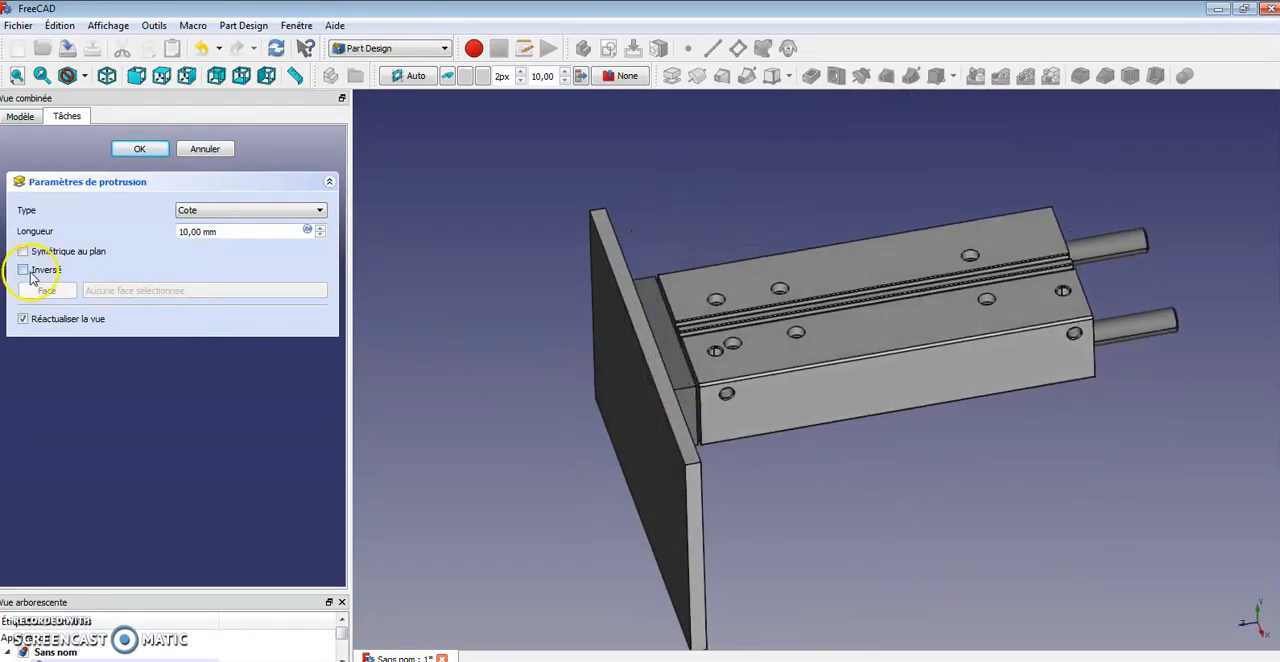
left_click(138, 151)
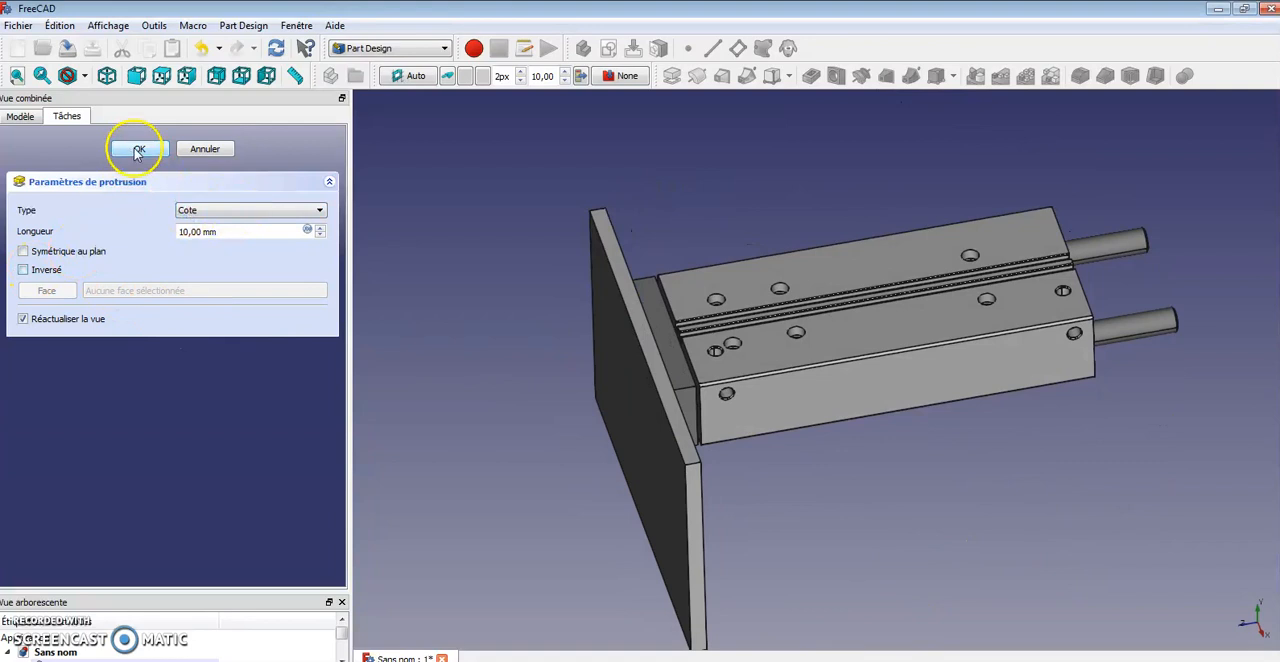
Hide the new Pad feature in the Body to show the cylinder's end plate again
middle_click_drag(837, 443, 923, 457)
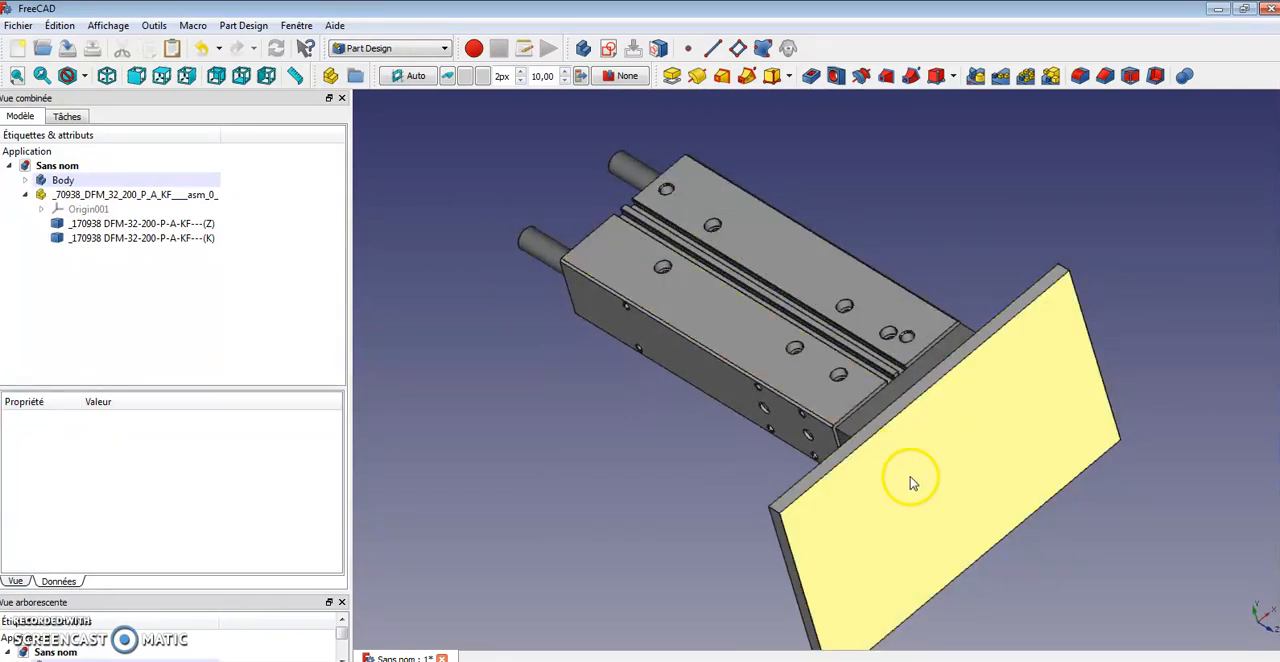
middle_click_drag(979, 385, 1110, 382)
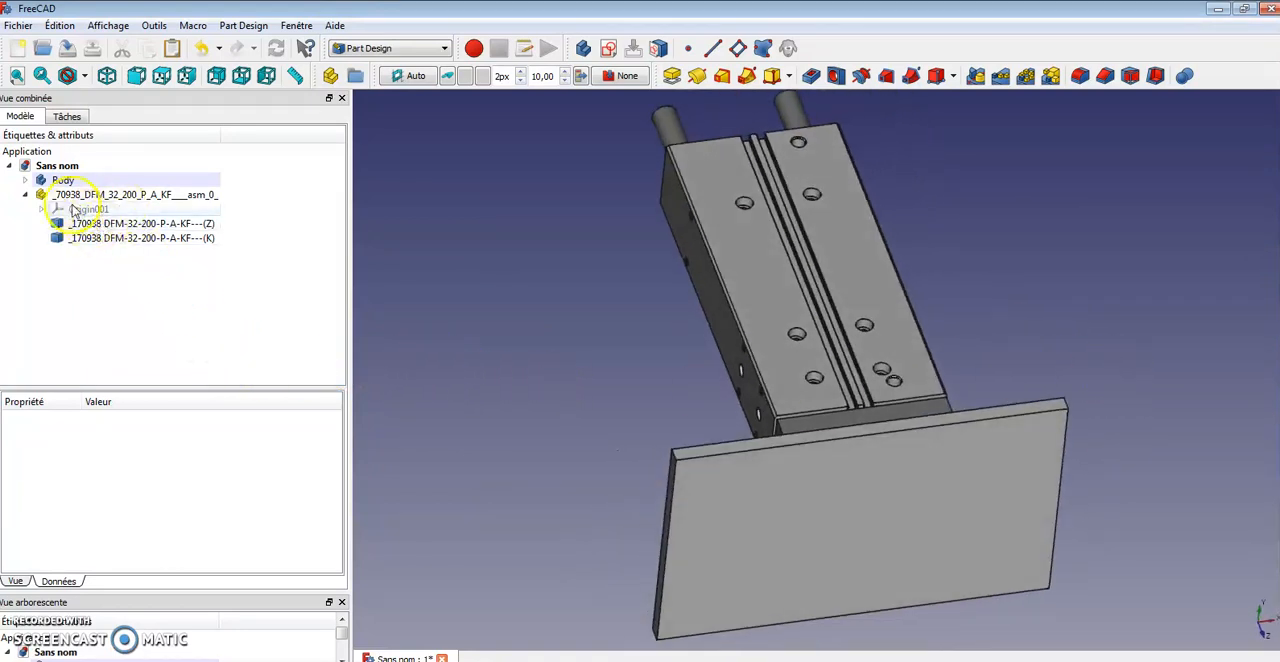
left_click(25, 180)
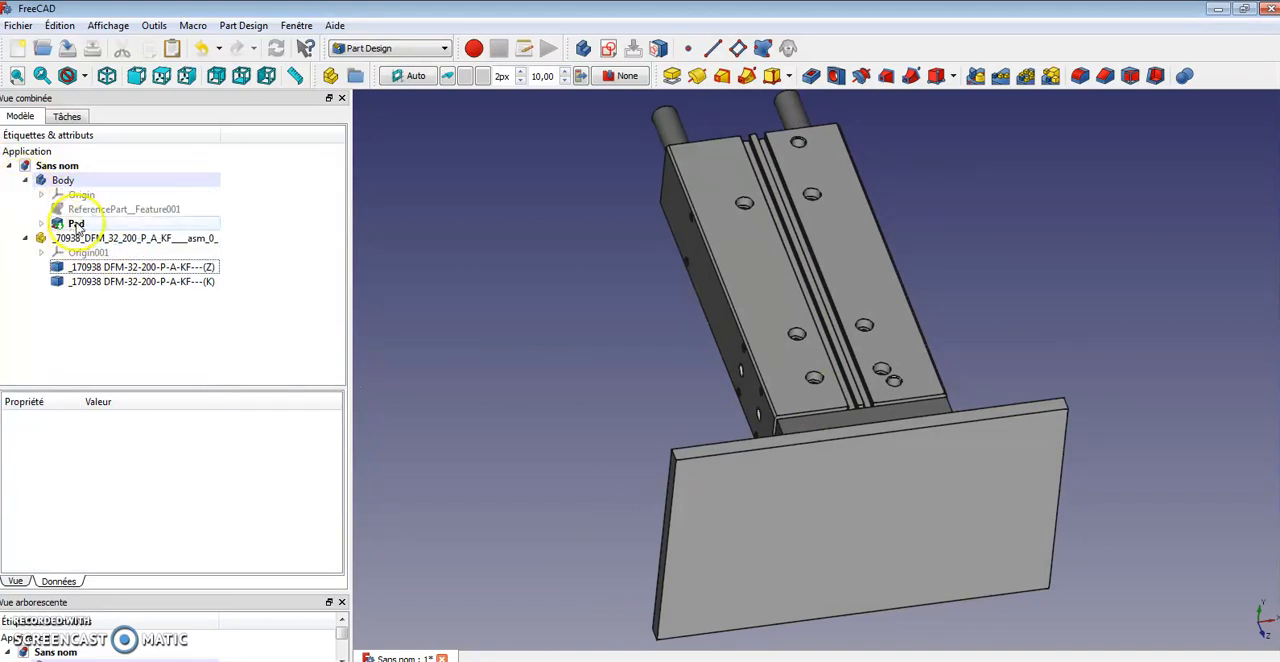
left_click(76, 224)
key("space")
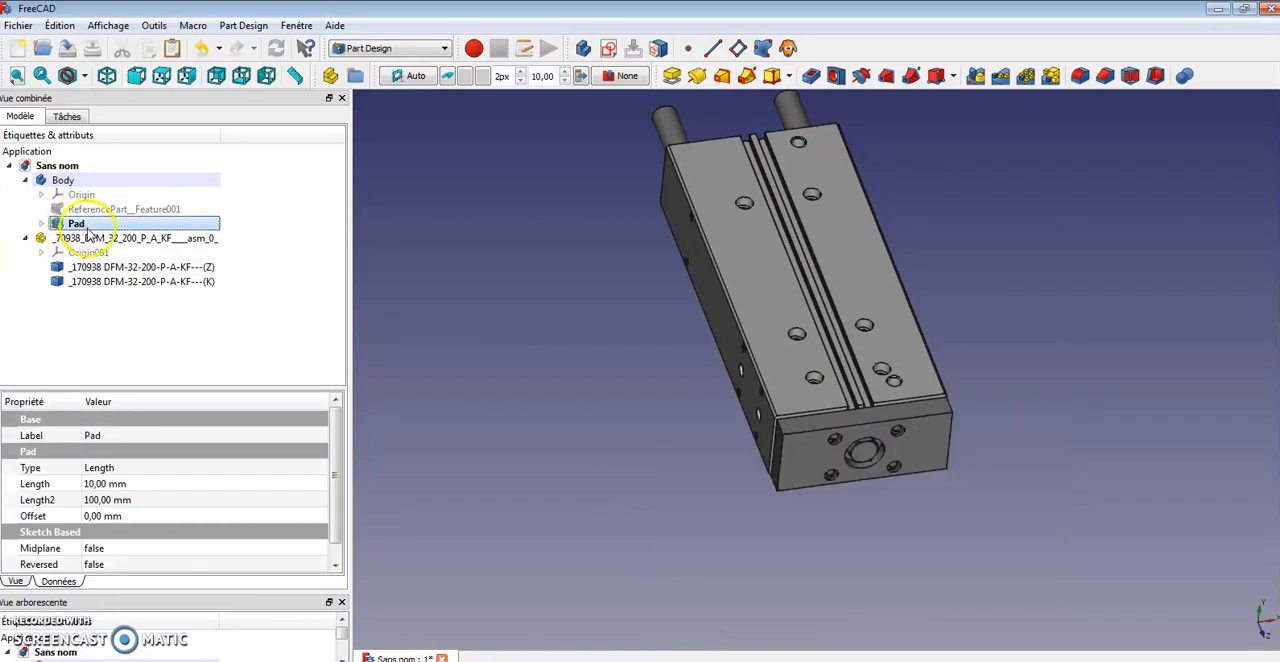
middle_click_drag(1132, 476, 922, 500)
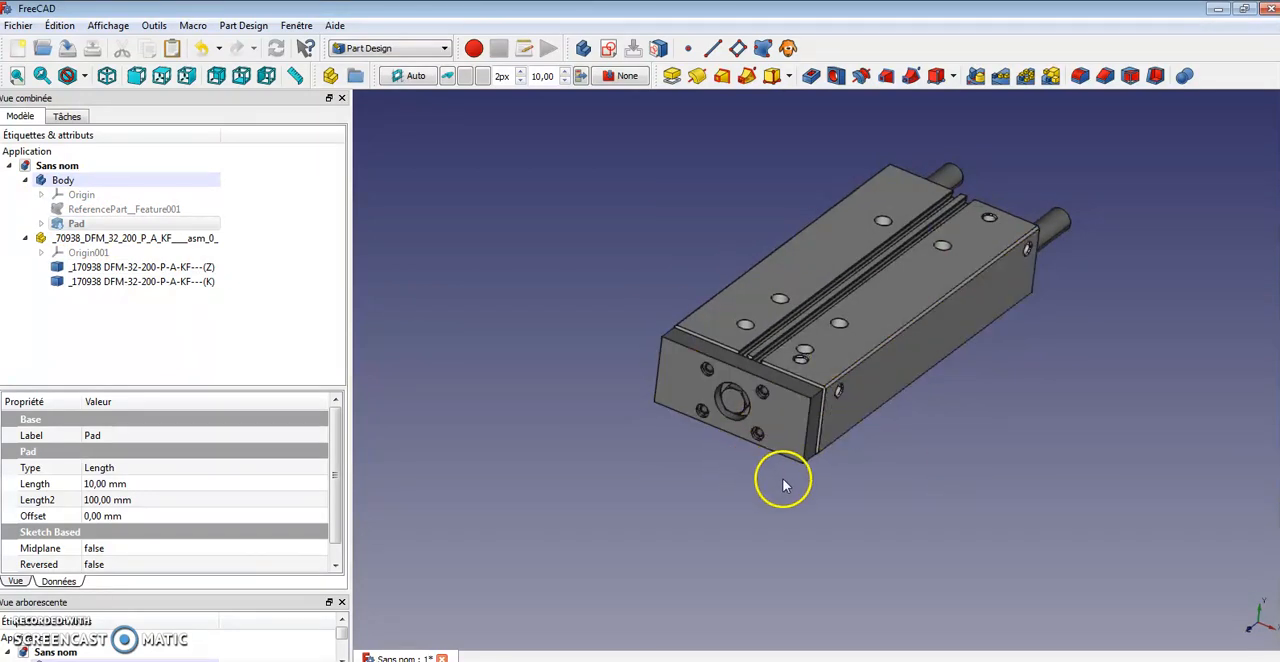
Switch to the Fasteners workbench and enable matching screws by inner thread diameter
left_click(444, 50)
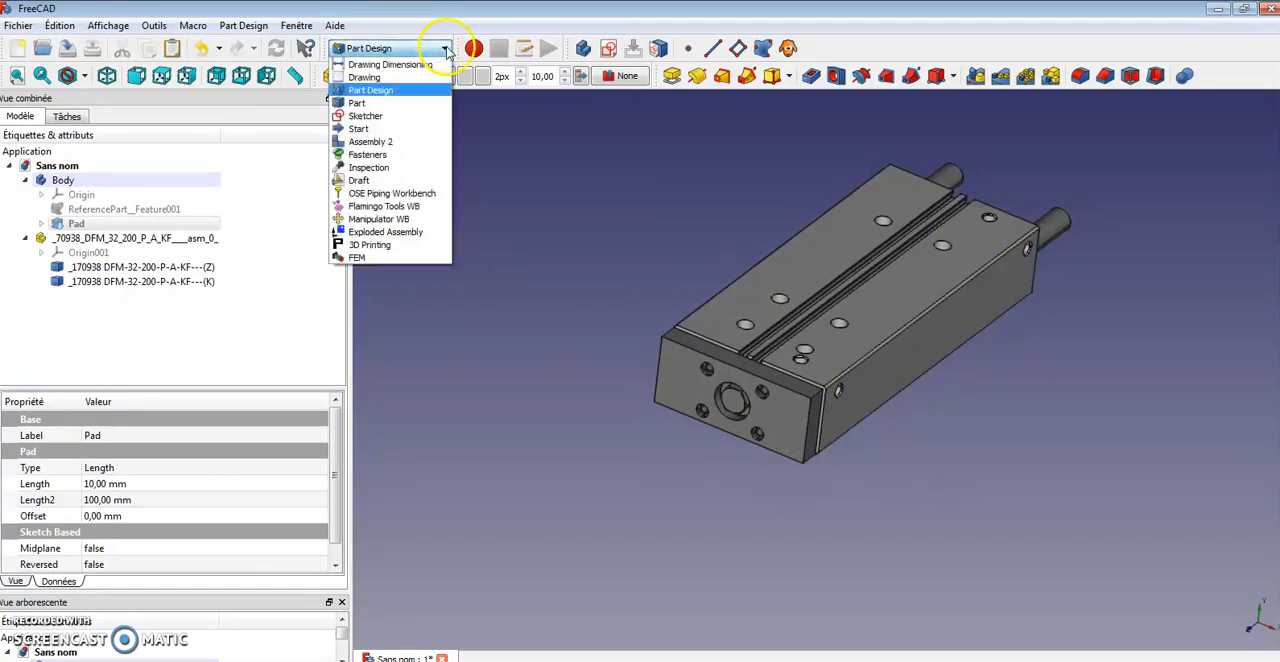
left_click(421, 156)
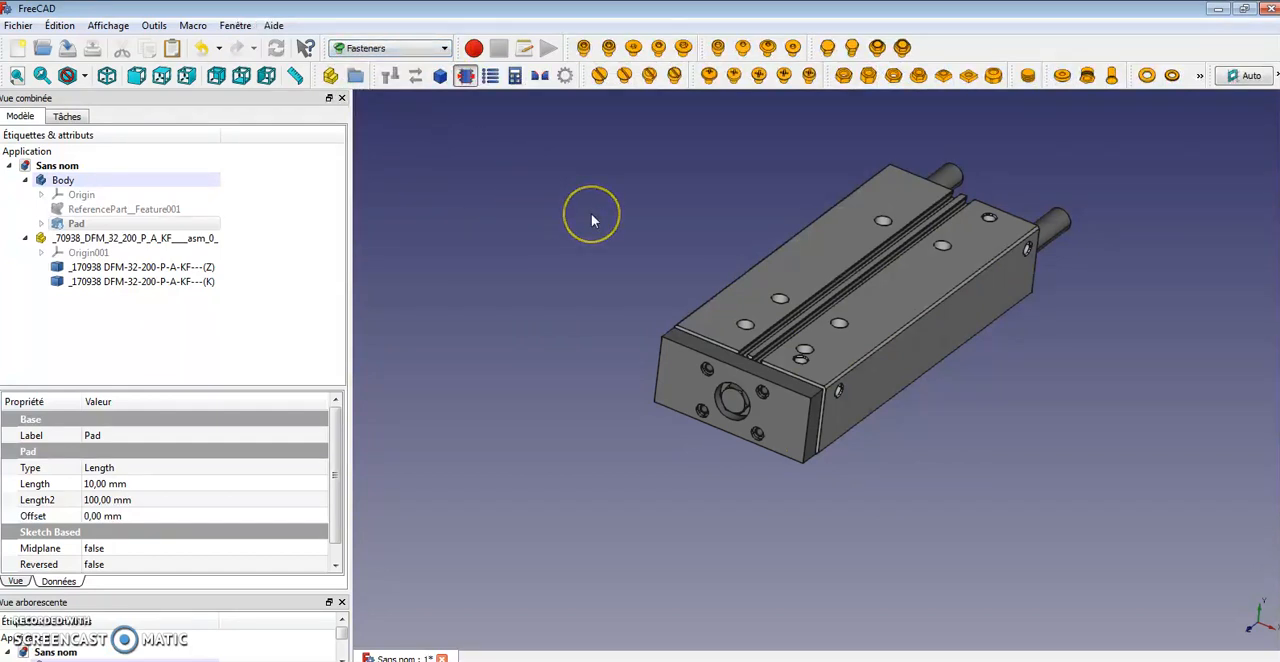
left_click(468, 78)
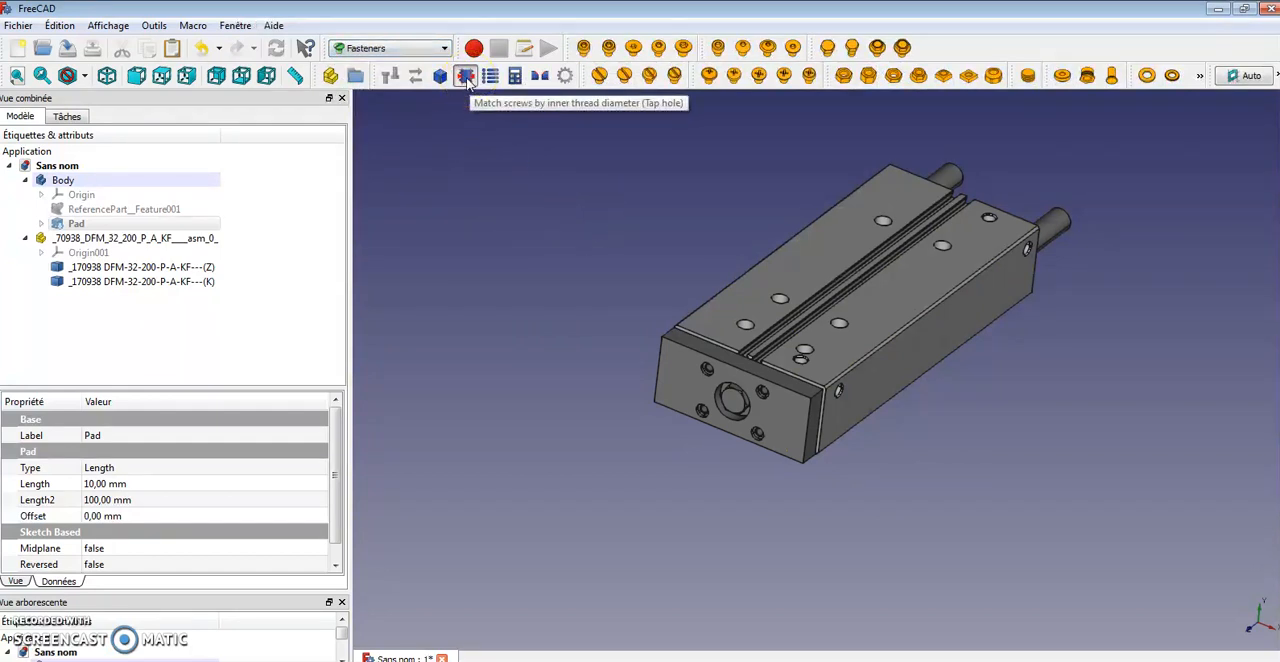
Select the four tapped hole edges on the end plate and insert a screw into each
middle_click_drag(648, 495, 711, 503)
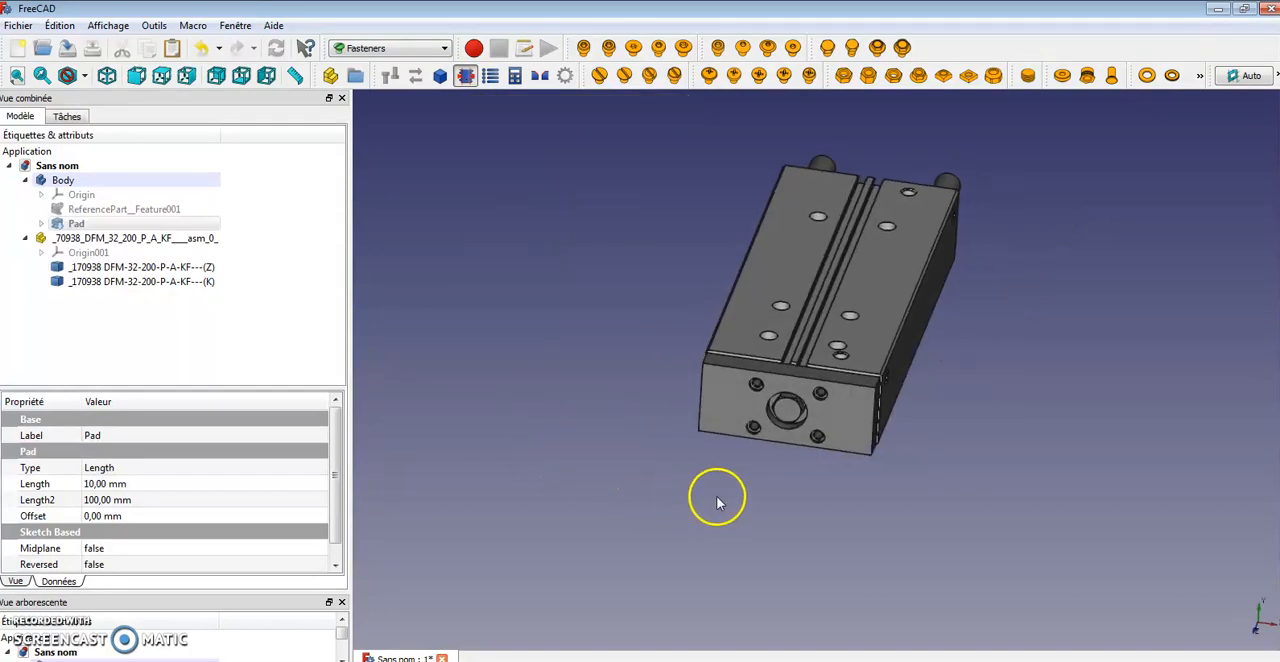
scroll(802, 473, "up", 4)
scroll(804, 473, "up", 4)
middle_click_drag(808, 475, 912, 656)
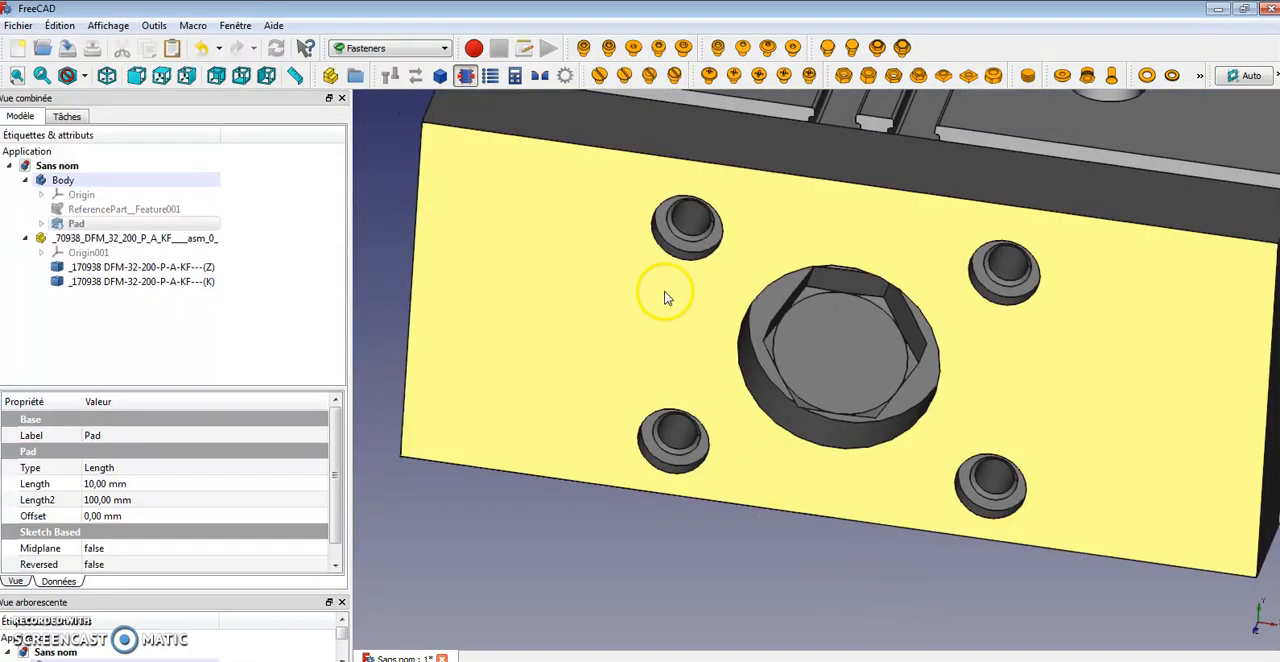
left_click(688, 238)
left_click(1005, 262, "ctrl")
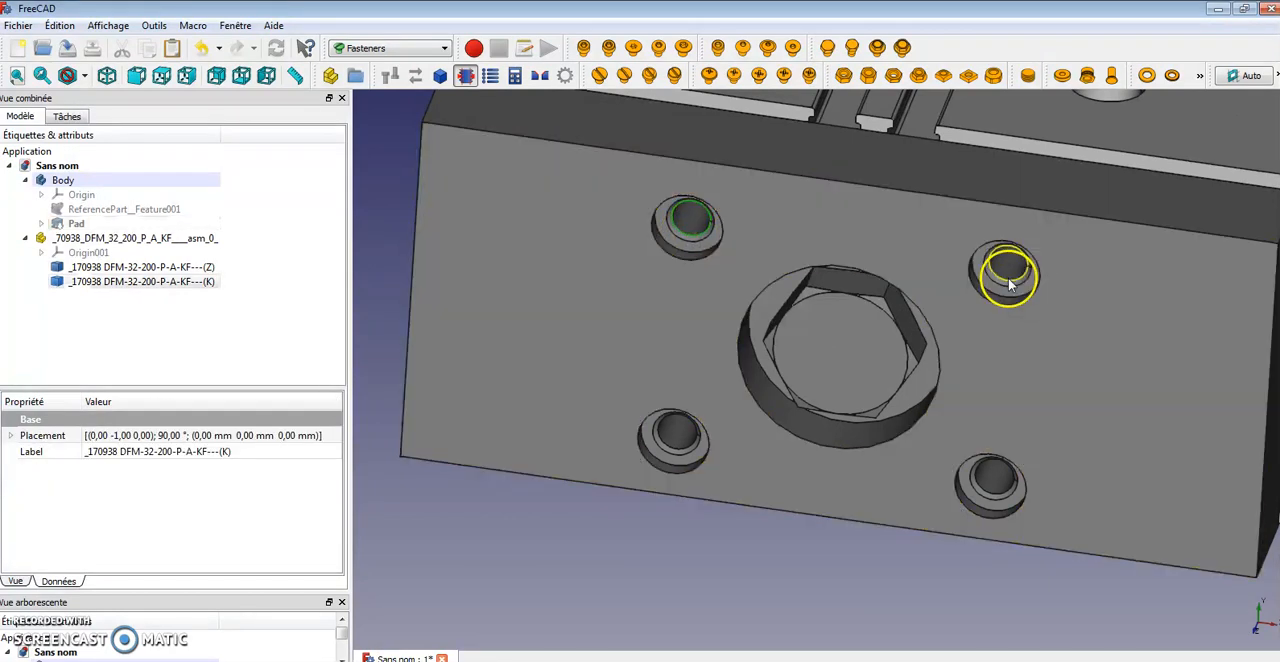
left_click(983, 468, "ctrl")
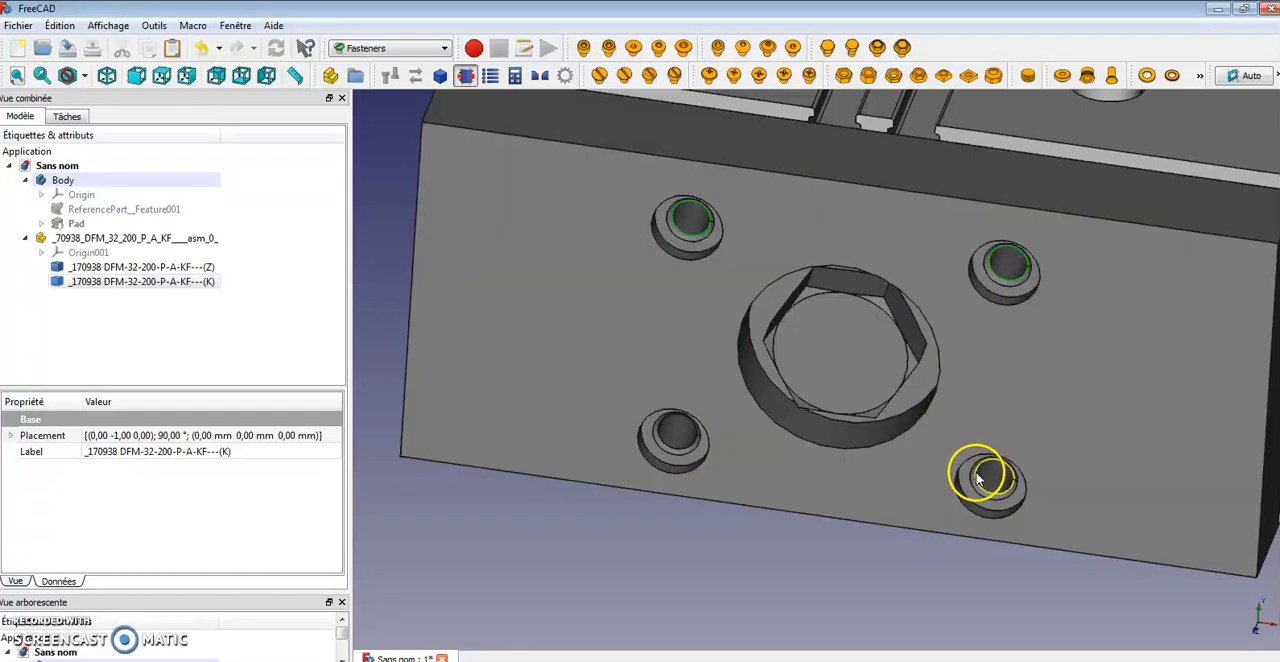
left_click(685, 455, "ctrl")
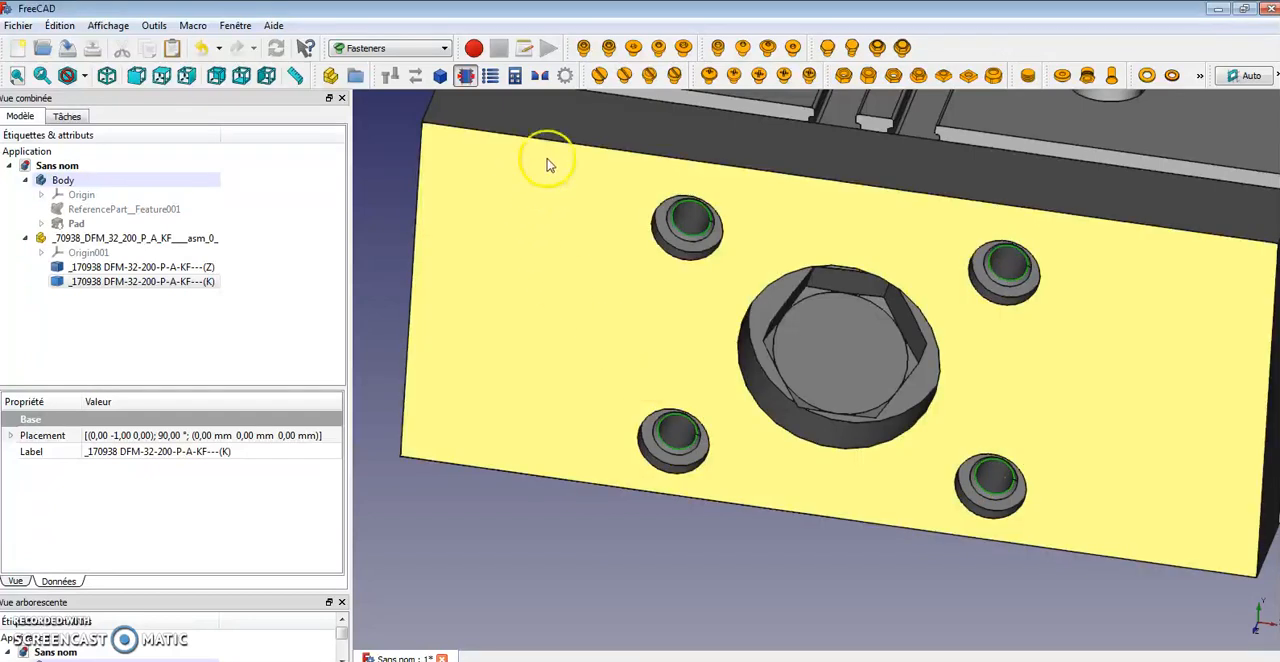
left_click(609, 48)
Select all four screws and set their length to 25
middle_click_drag(1190, 464, 1166, 510)
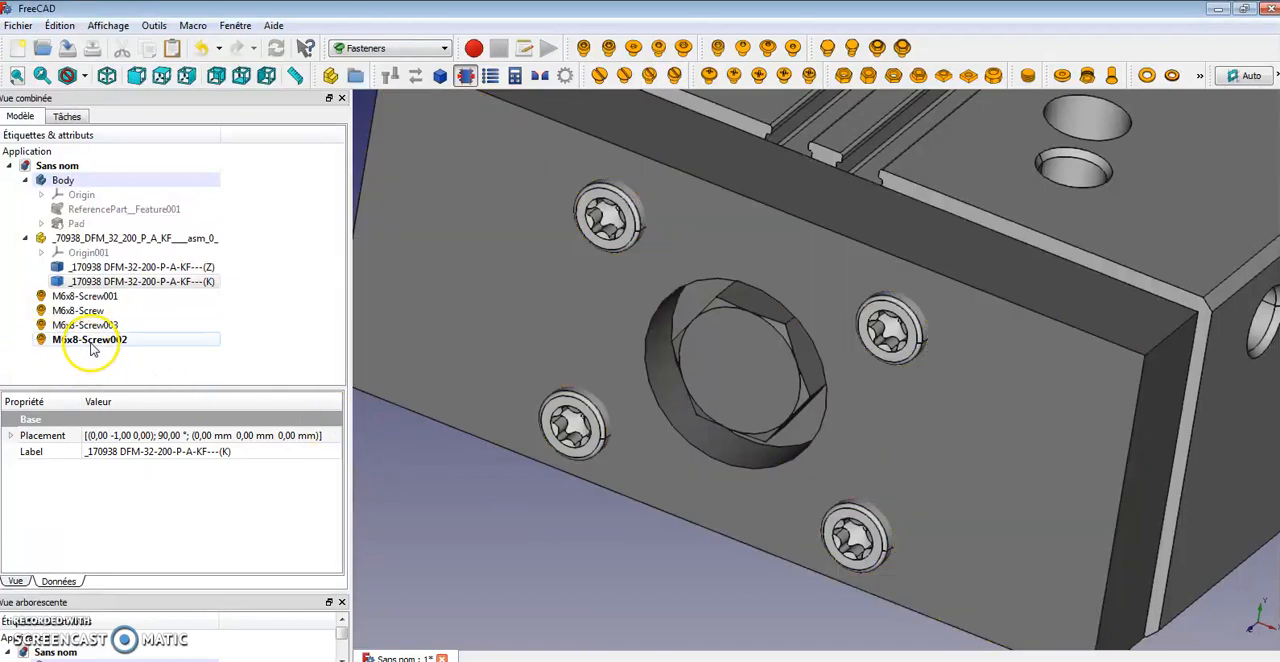
left_click_drag(90, 347, 95, 303, "ctrl")
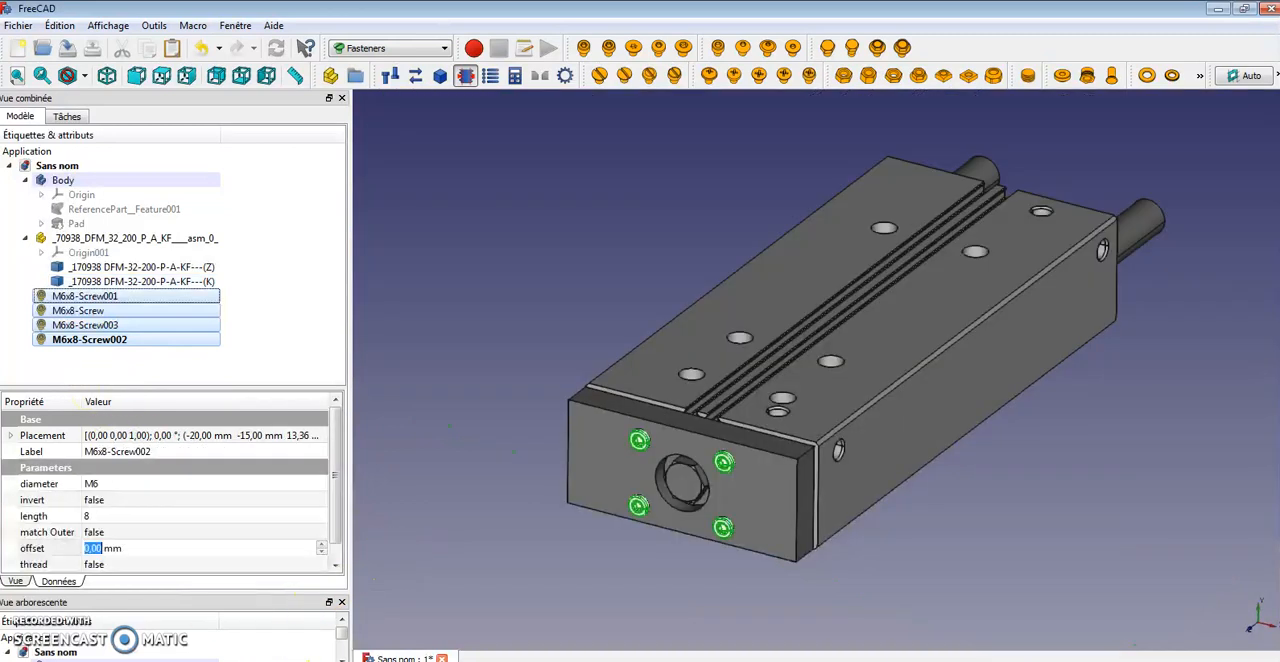
left_click(322, 545)
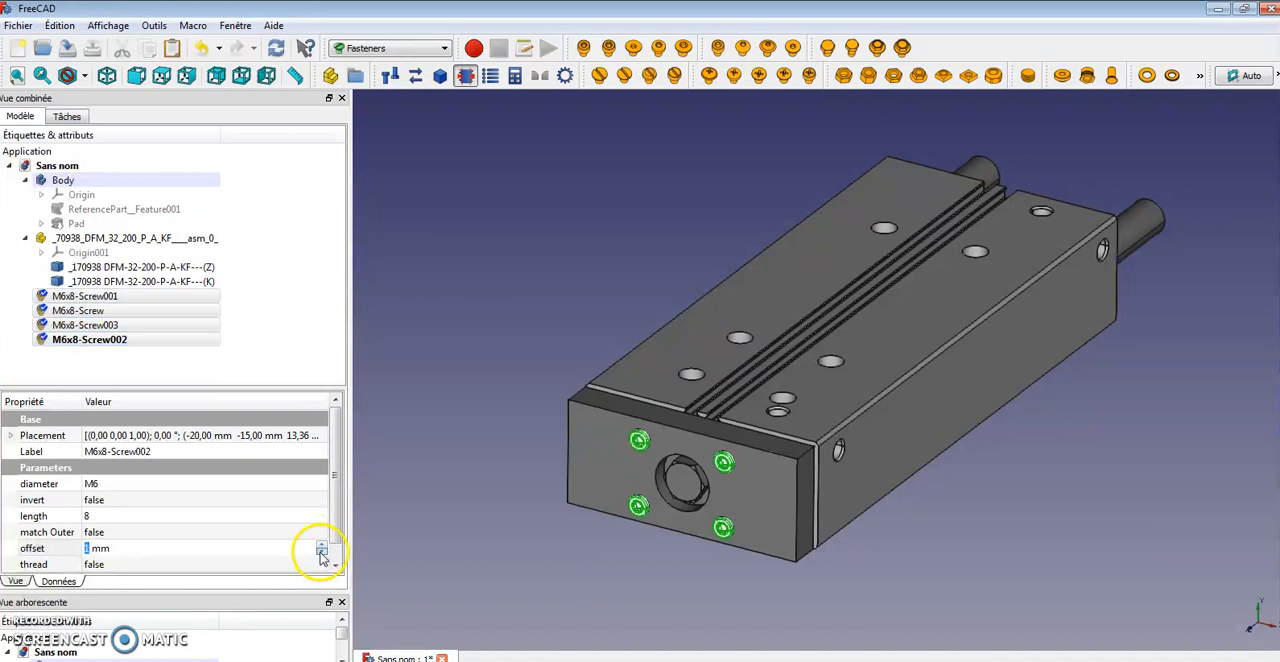
left_click(321, 552)
left_click(102, 516)
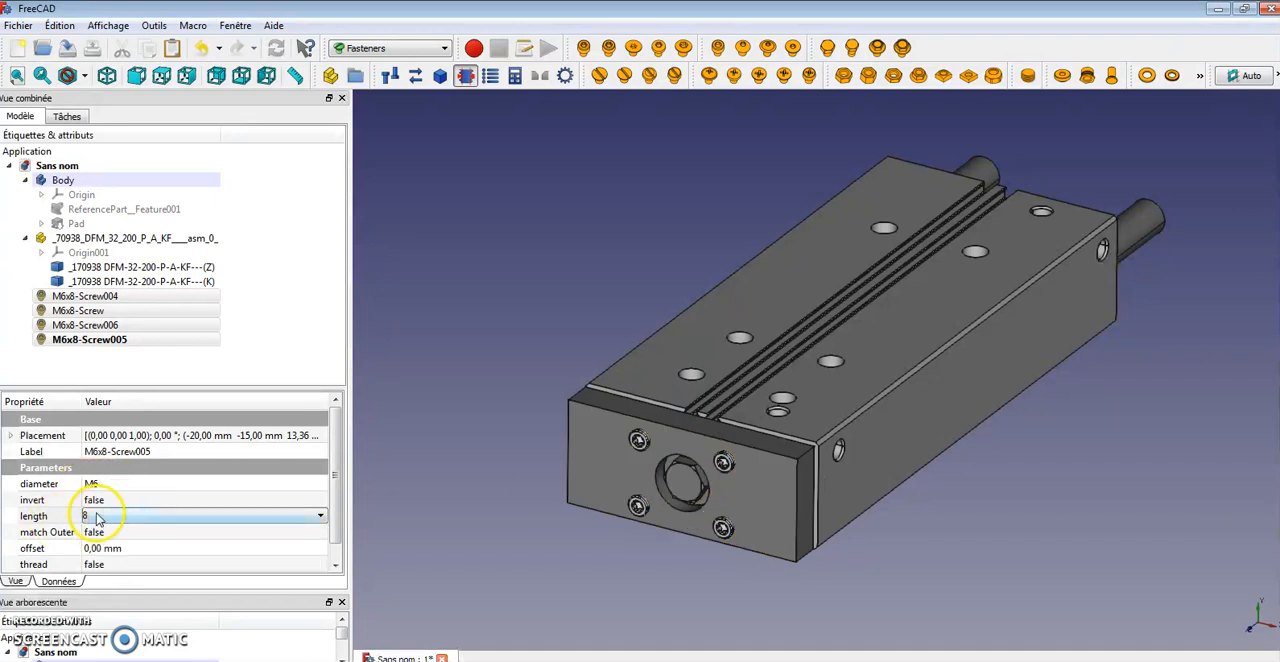
key("1")
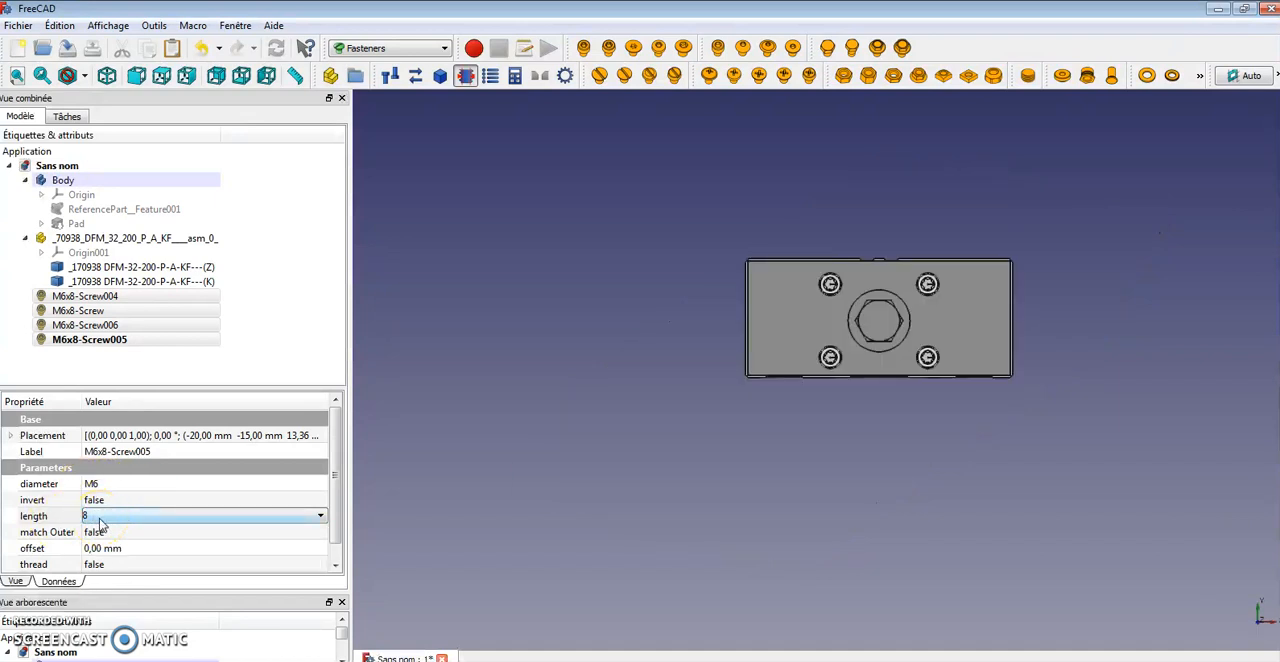
left_click(84, 517)
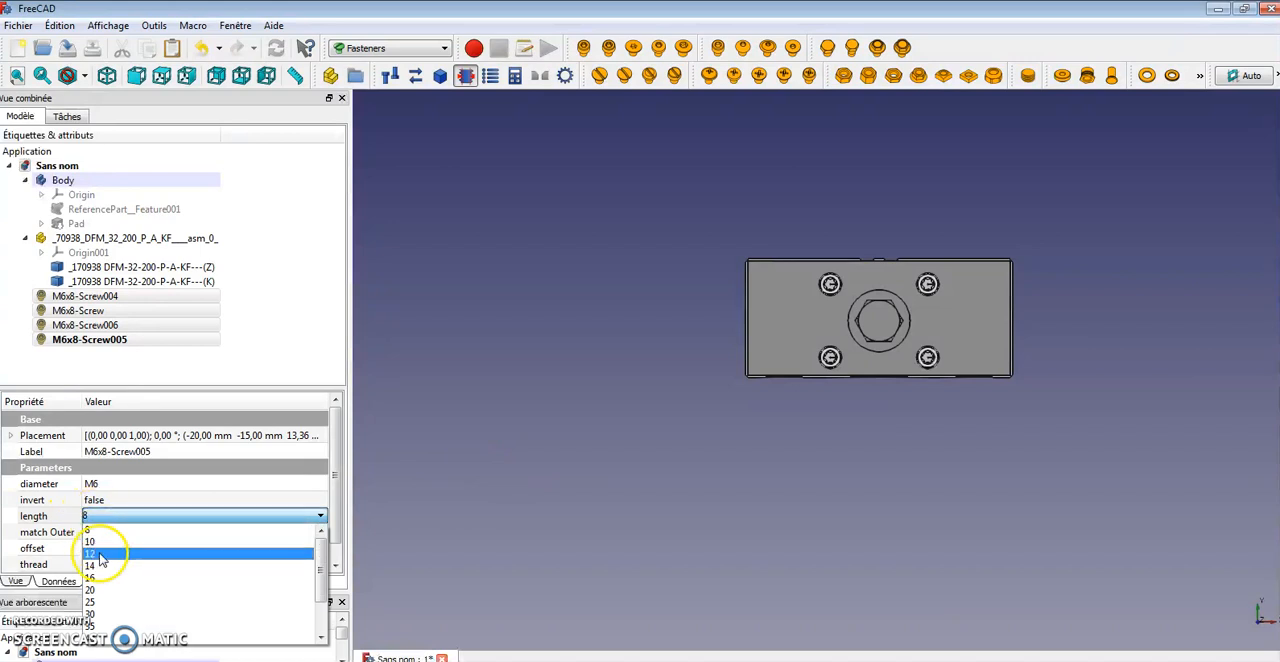
left_click(95, 524)
left_click(94, 520)
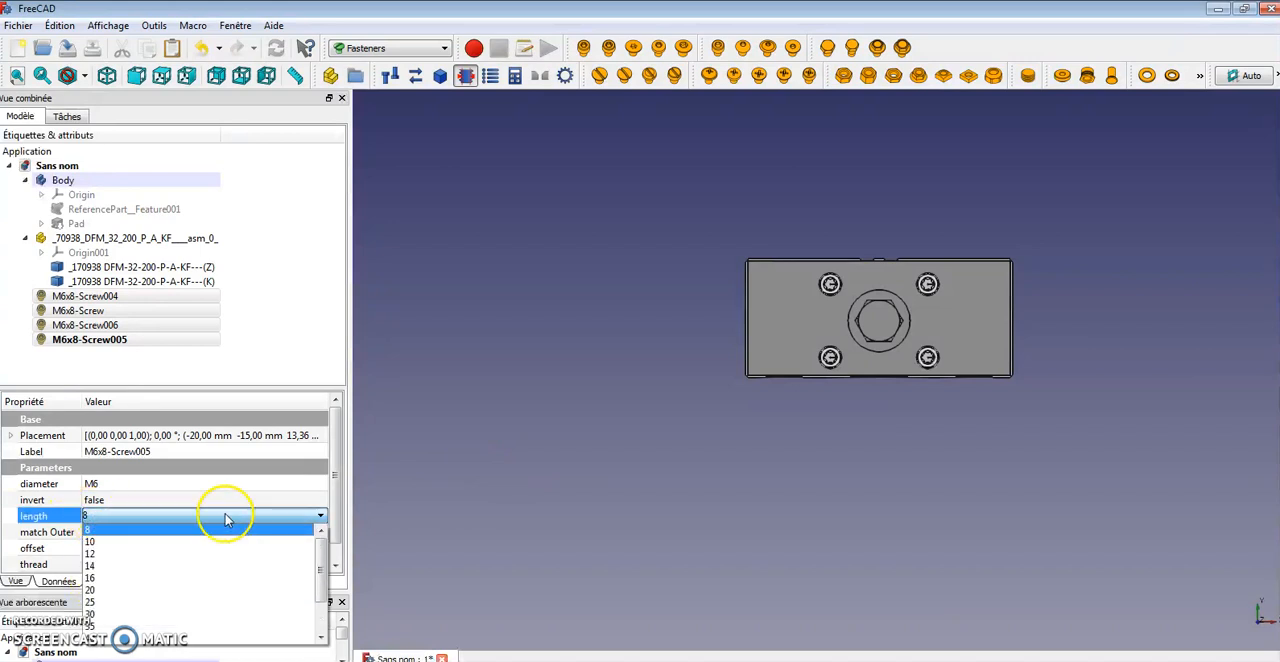
left_click(163, 604)
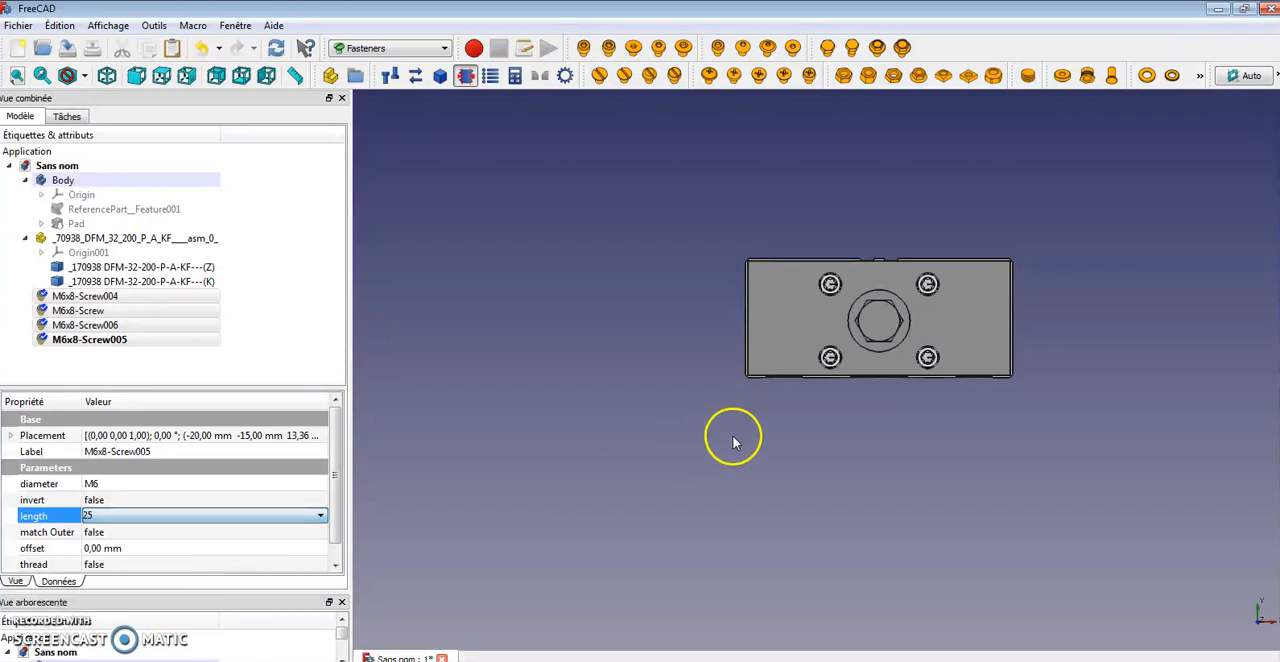
Set the offset of the four selected screws to 15 mm
middle_click_drag(1018, 283, 694, 334)
scroll(674, 403, "up", 5)
scroll(690, 393, "down", 3)
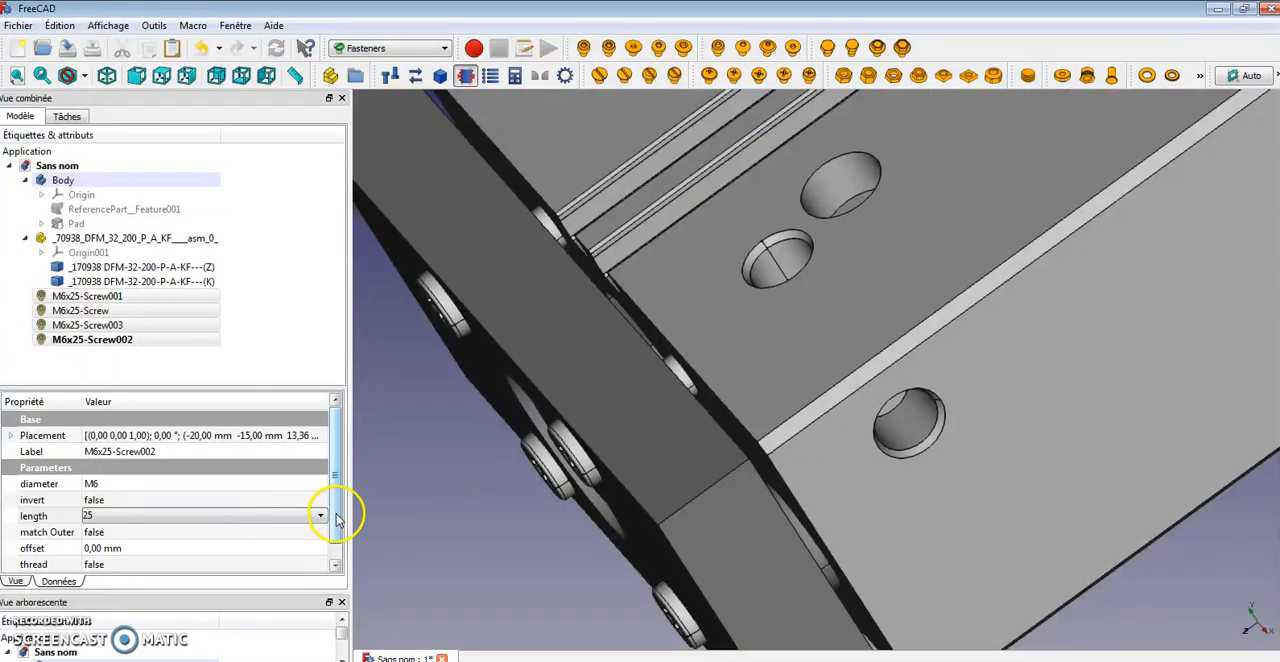
scroll(336, 517, "down", 1)
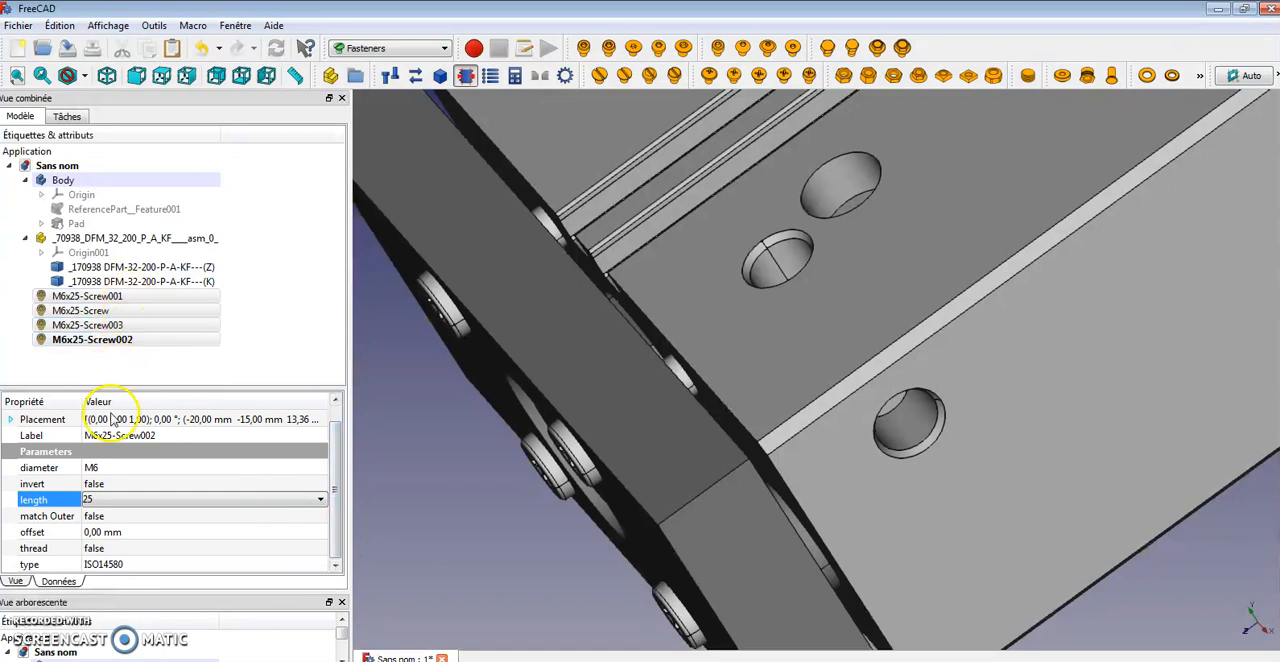
left_click(93, 534)
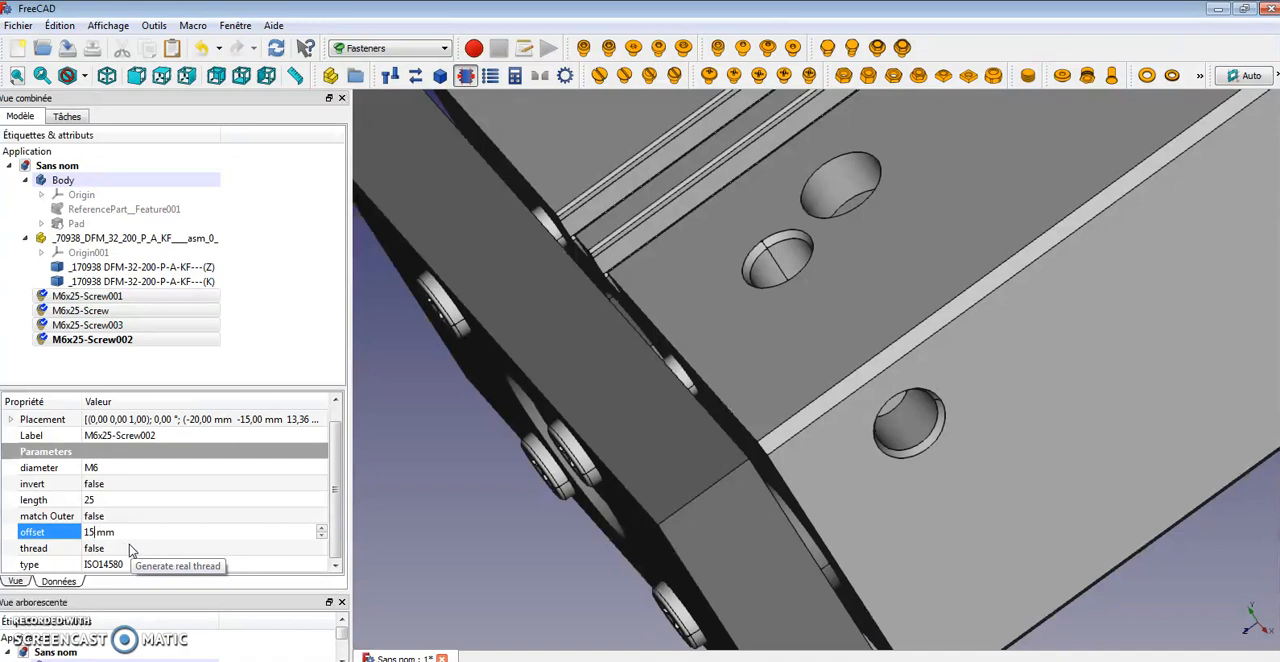
key("Return")
Unhide the Pad feature in the Body to show the mounting plate again
left_click_drag(523, 371, 1090, 515)
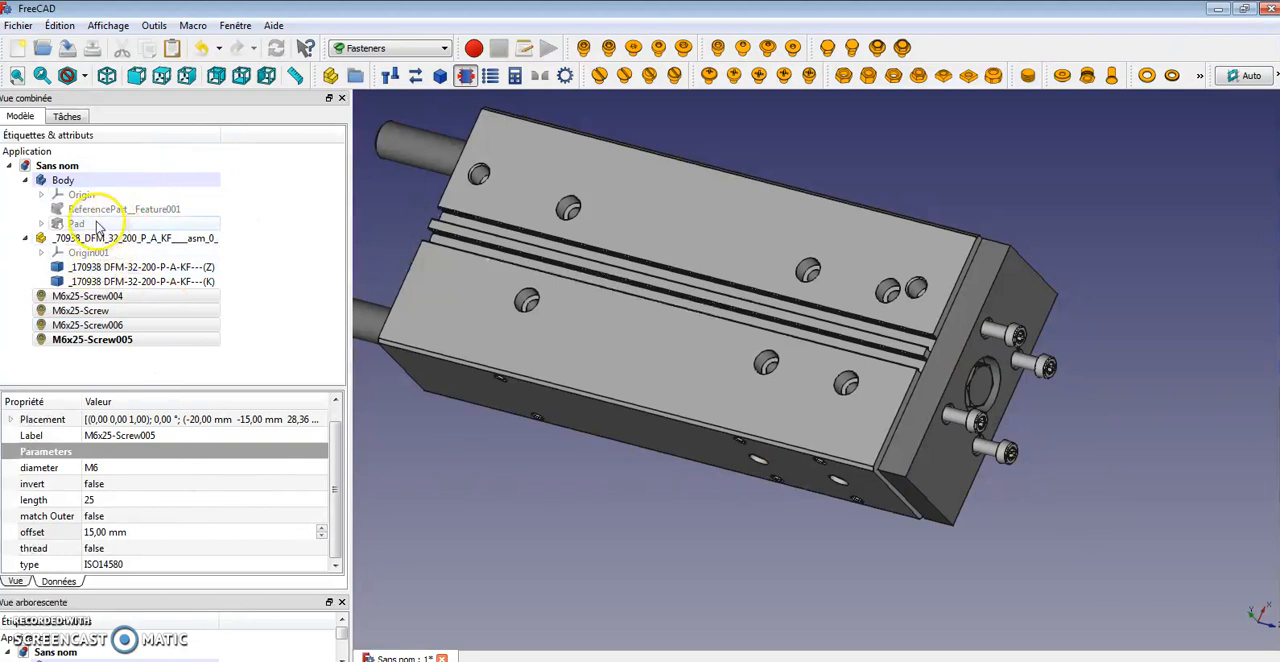
left_click(77, 223)
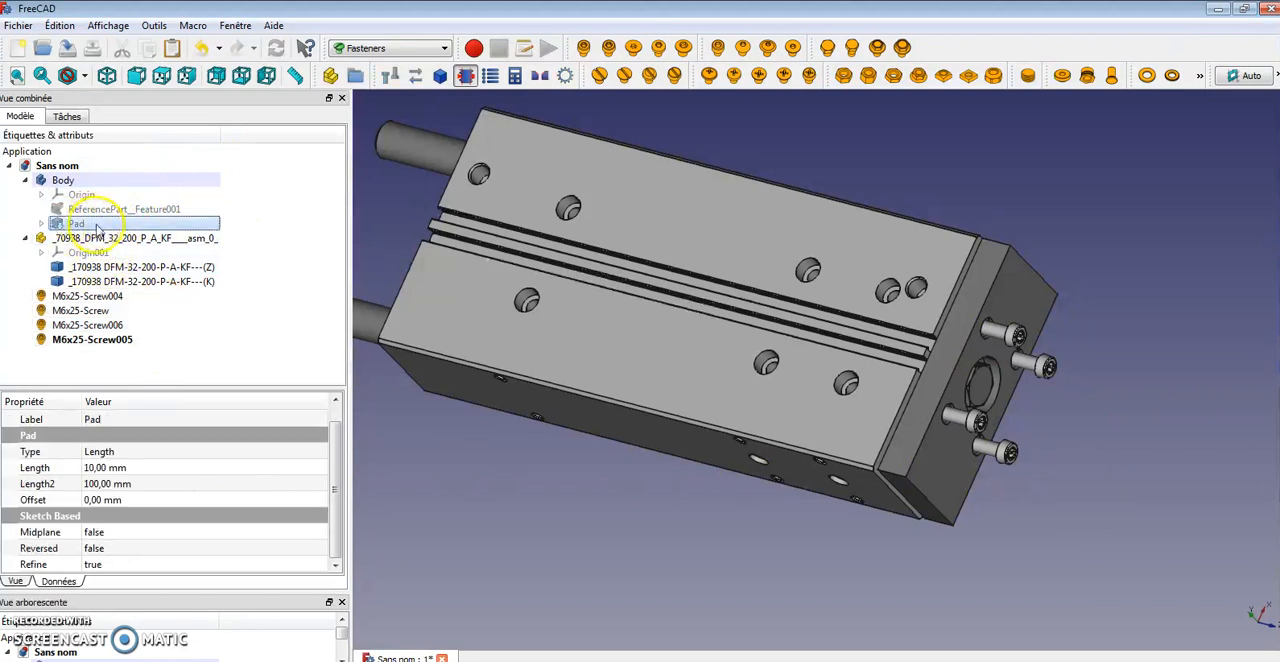
key("space")
middle_click_drag(381, 344, 548, 286)
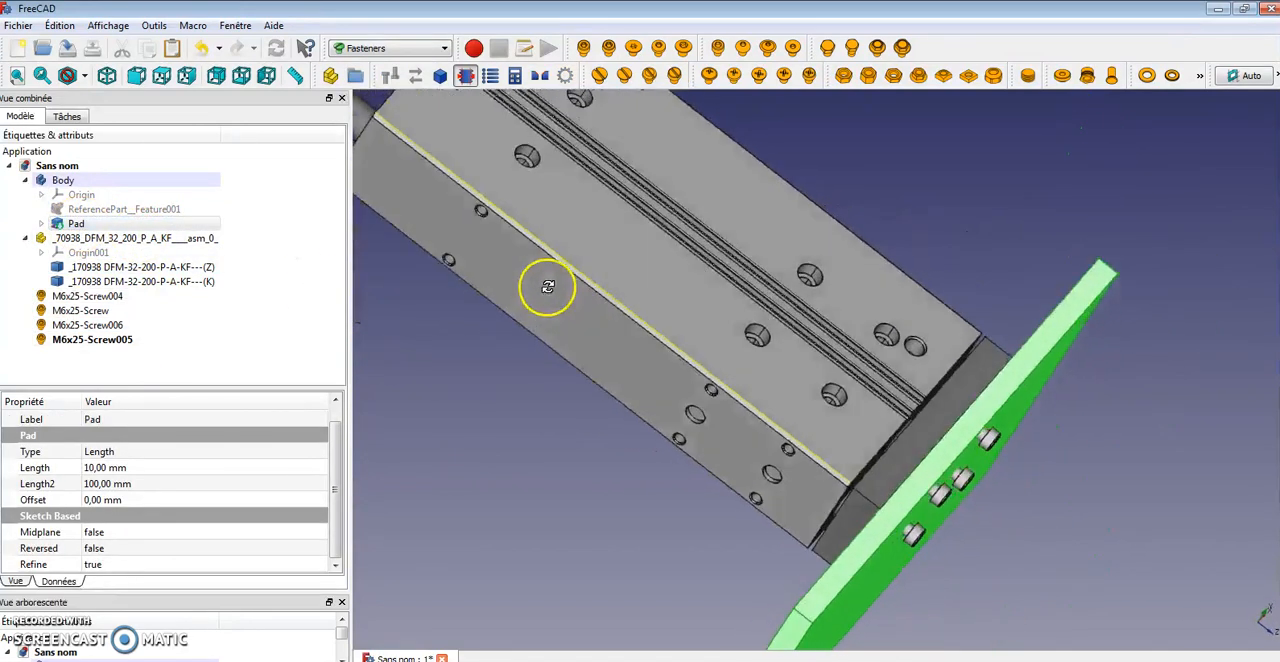
Select the four screws and lower their offset to 14 mm
scroll(1036, 413, "up", 2)
scroll(1036, 413, "up", 2)
middle_click_drag(1035, 449, 877, 505)
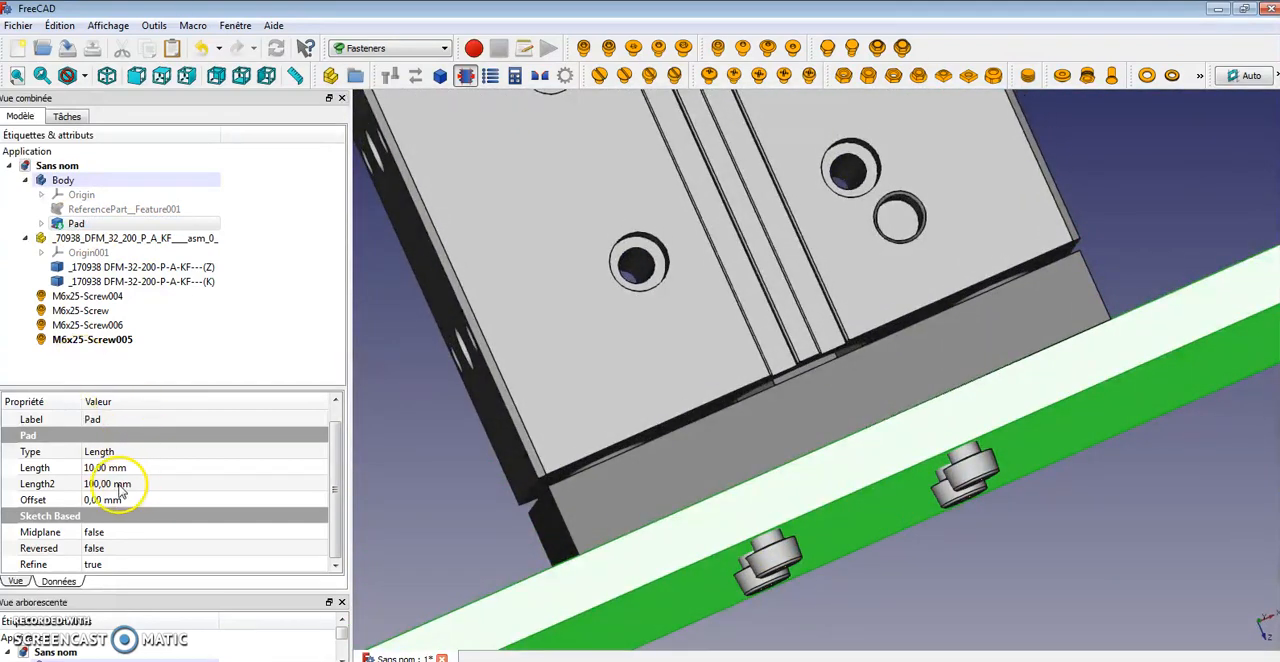
left_click(90, 296)
left_click(110, 311)
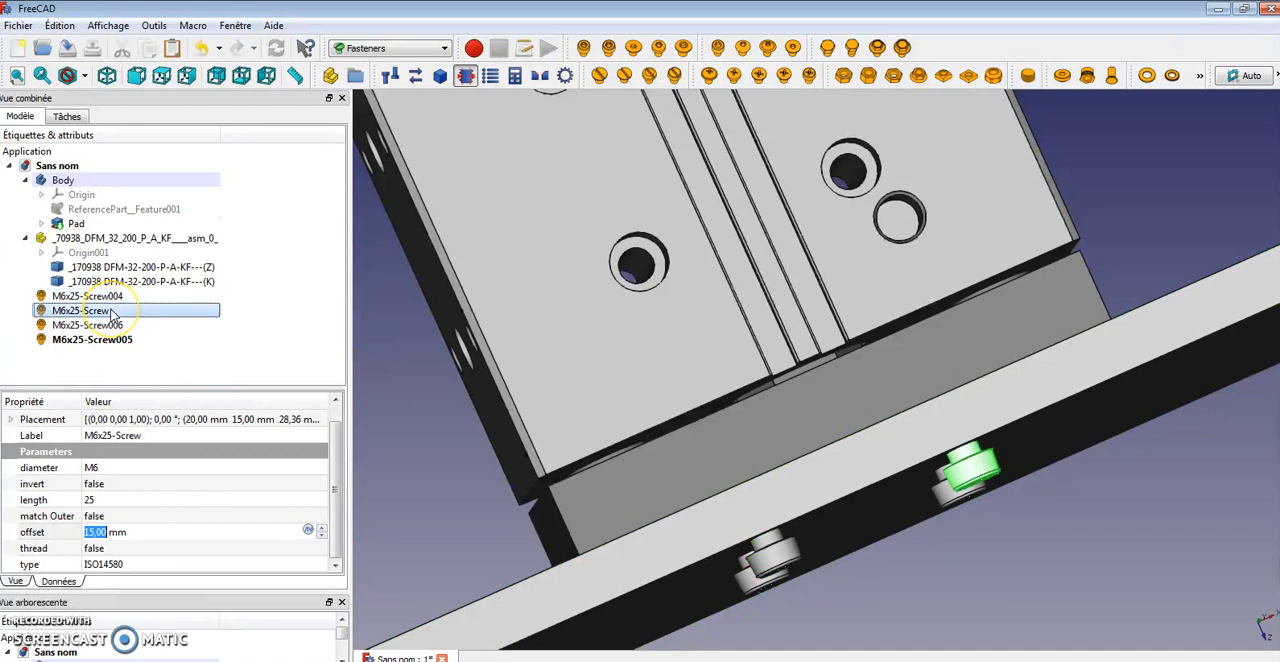
left_click(112, 300)
left_click(100, 311, "ctrl")
left_click(100, 325, "ctrl")
left_click(100, 339, "ctrl")
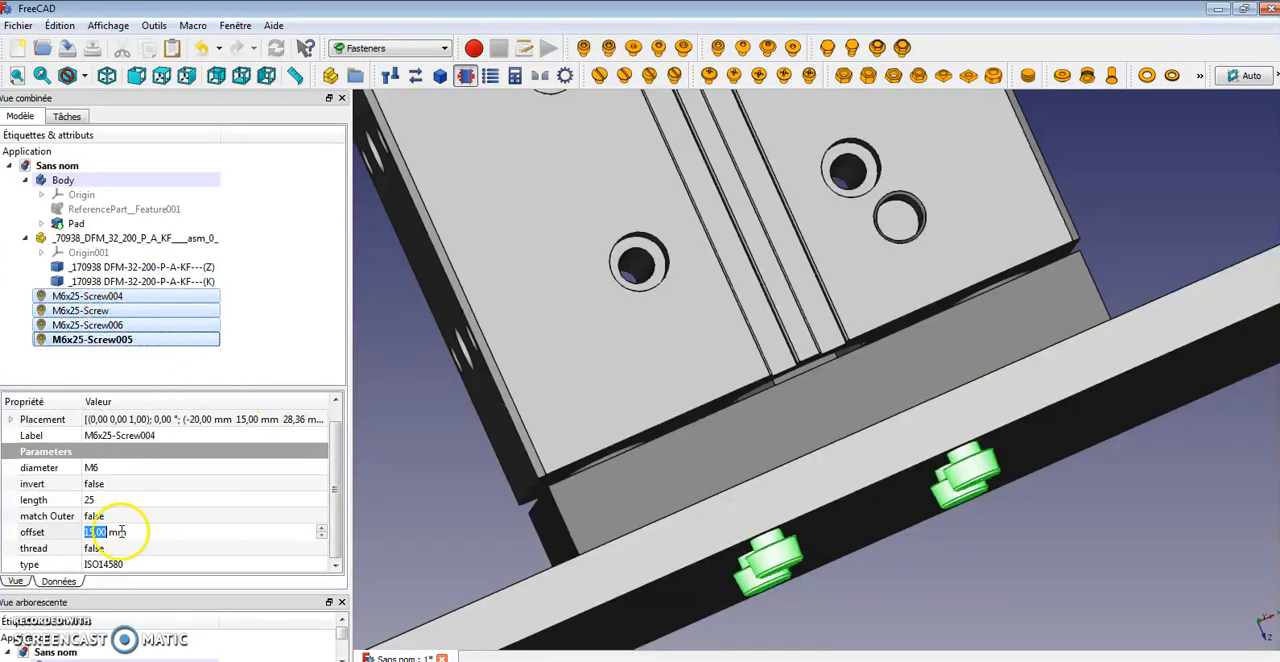
left_click(322, 529)
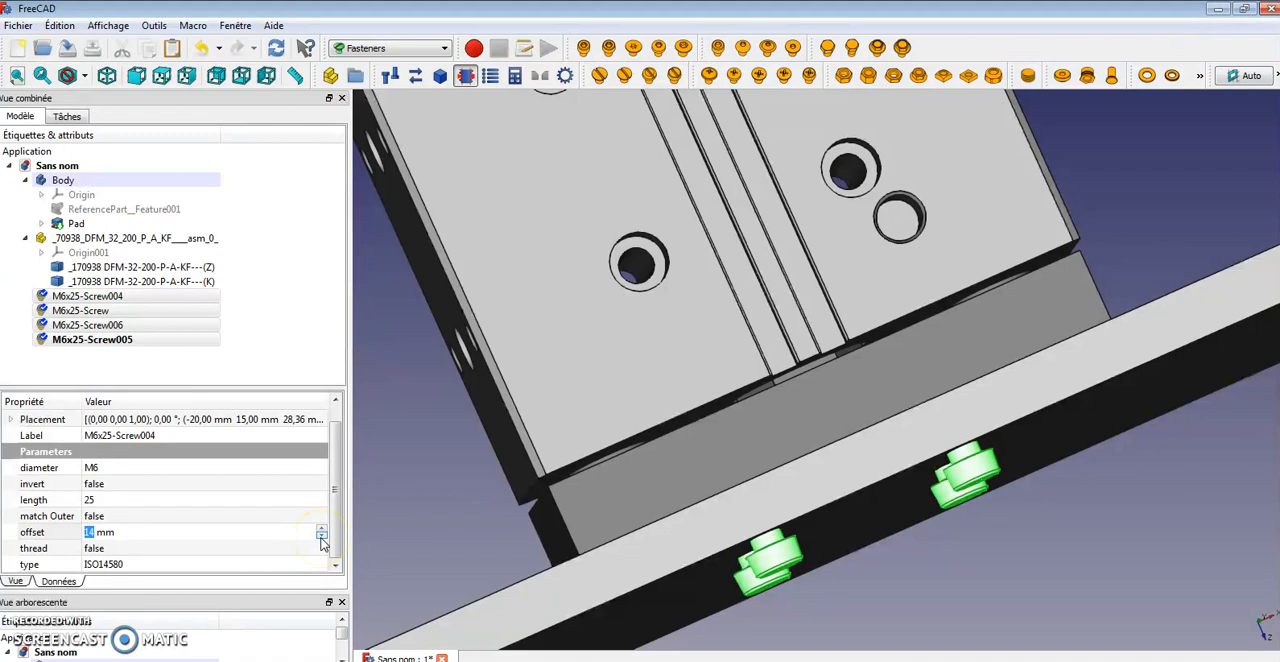
left_click(340, 538)
left_click(380, 521)
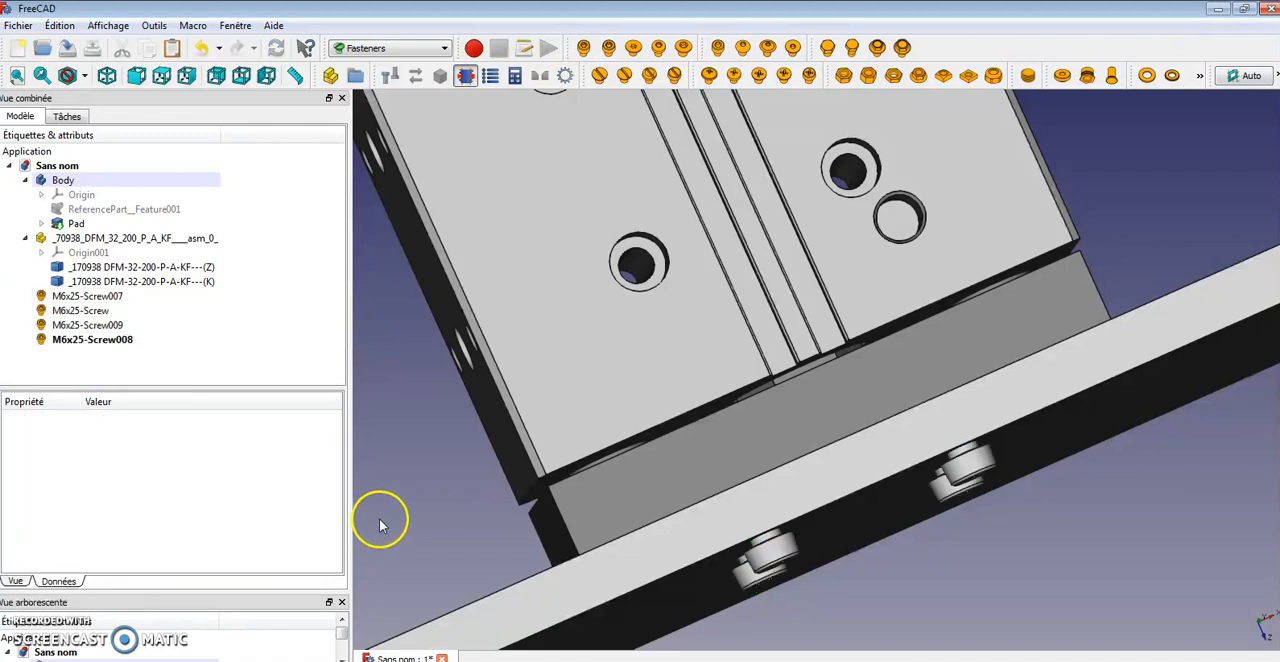
Reselect the four screws and lower their offset to 12 mm
left_click(115, 340)
left_click(88, 325, "ctrl")
left_click(80, 310, "ctrl")
left_click(87, 296, "ctrl")
left_click(239, 547)
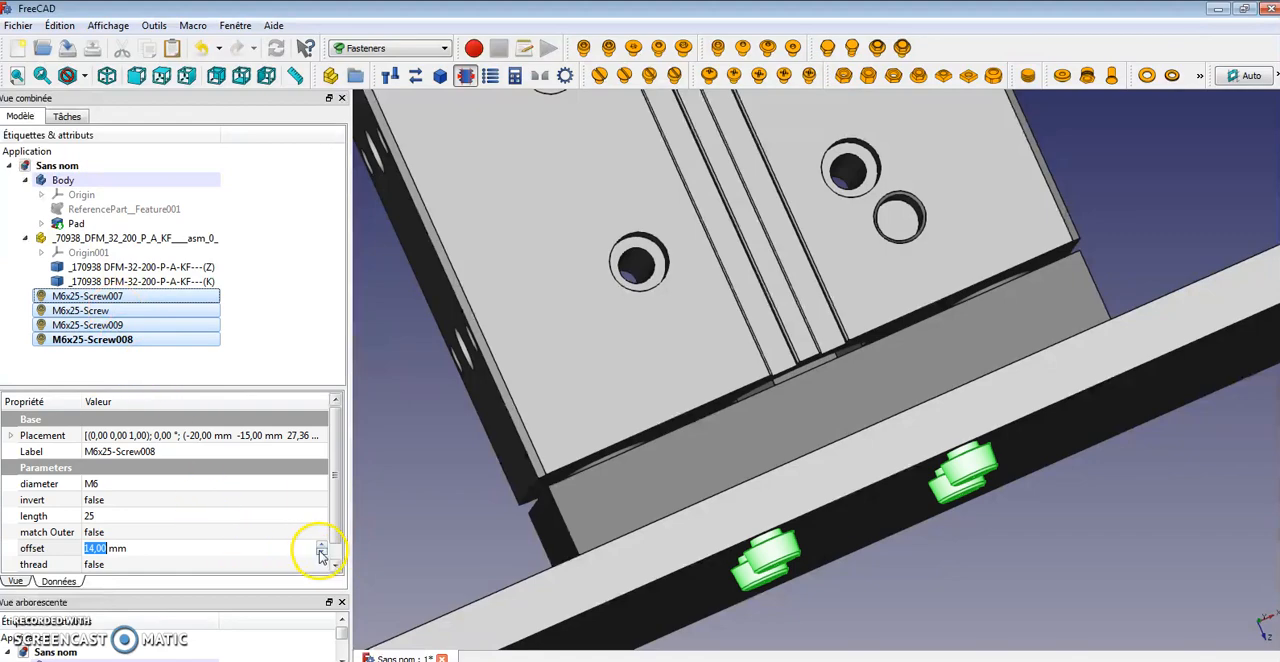
left_click(472, 519)
middle_click_drag(907, 631, 953, 608)
scroll(890, 457, "up", 4)
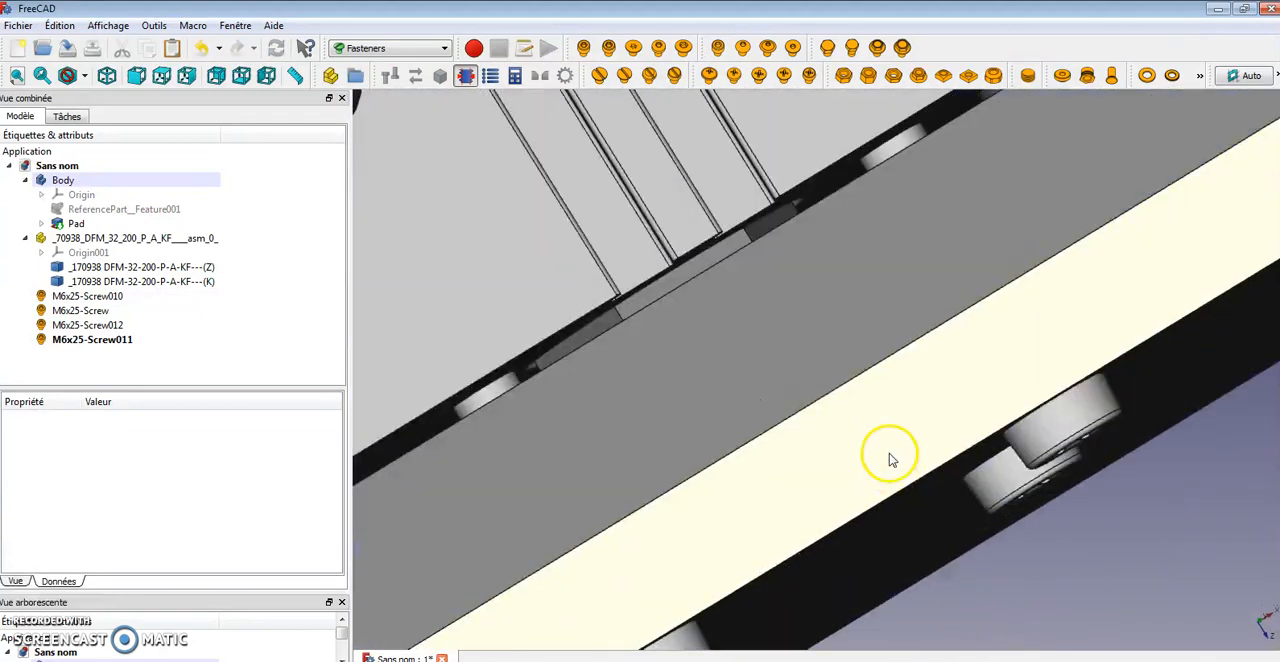
scroll(890, 459, "down", 4)
middle_click_drag(951, 334, 751, 437)
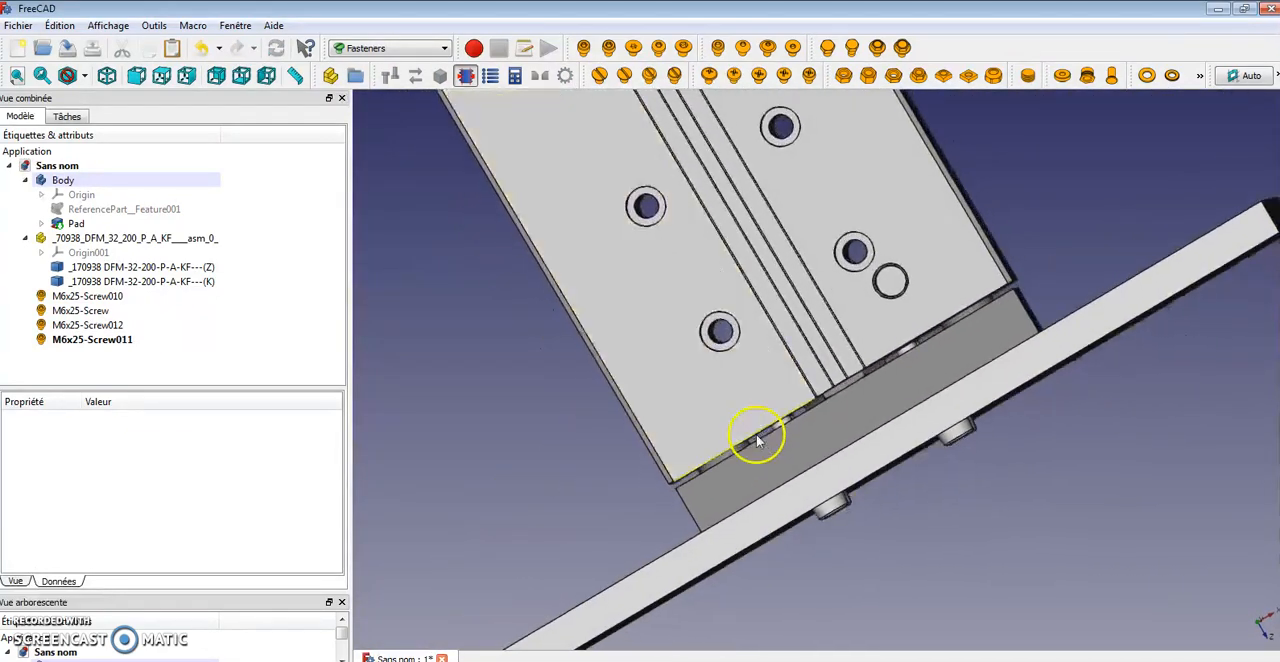
Select all four screws and change their length to 20
left_click(100, 344, "shift")
left_click(103, 328, "shift")
left_click(100, 343, "shift")
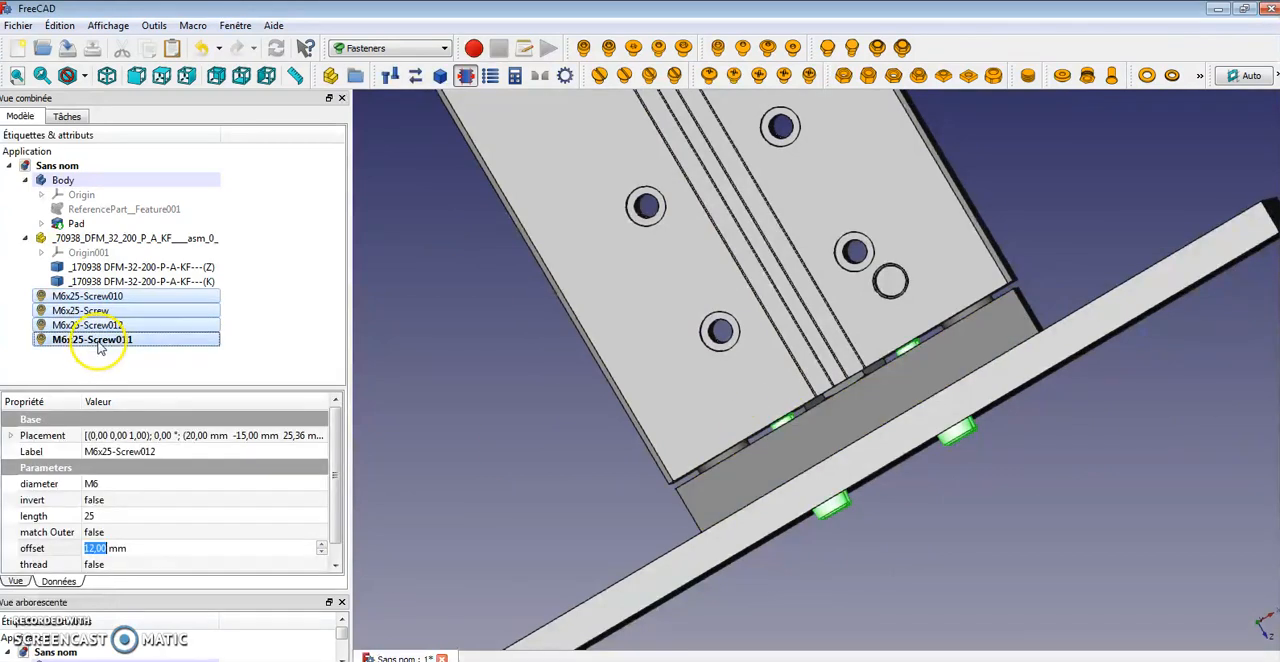
left_click(98, 516)
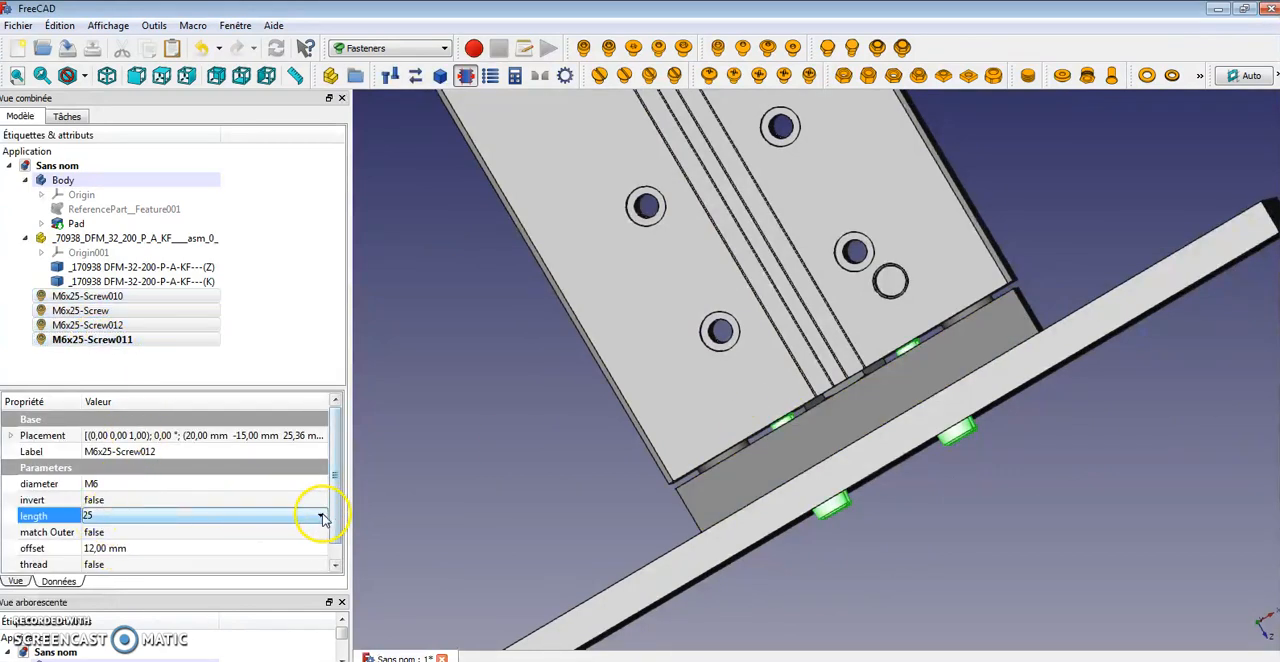
left_click(322, 516)
left_click(218, 578)
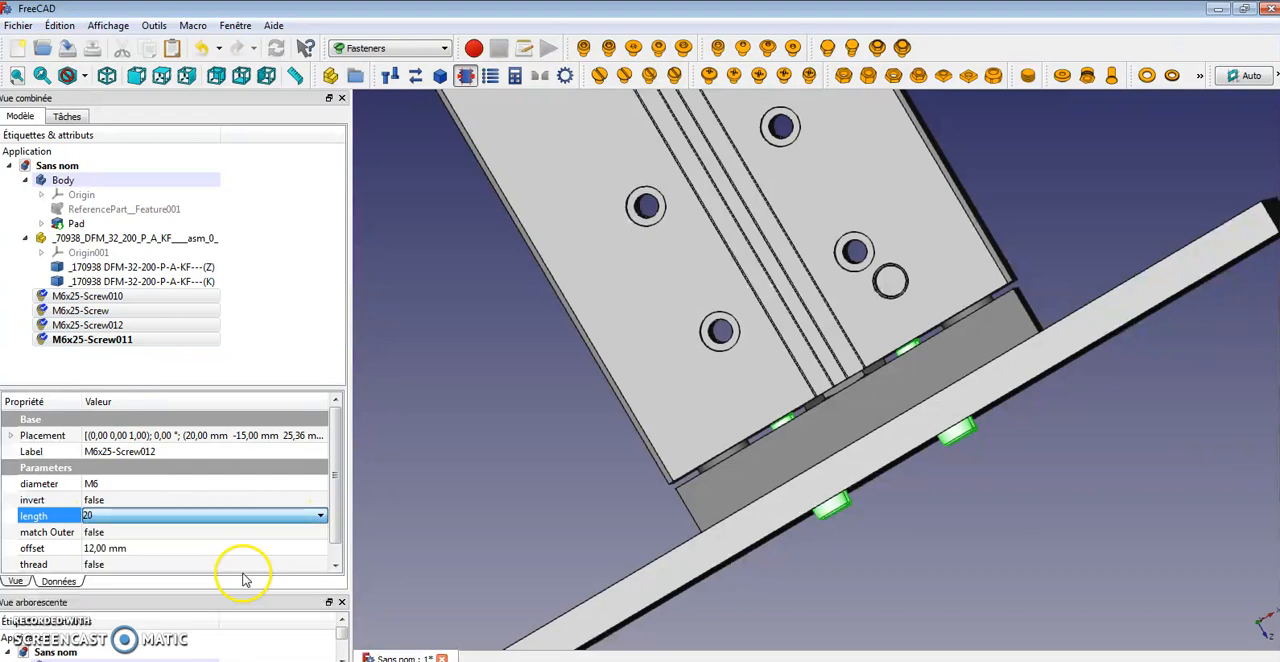
left_click(424, 467)
Inspect the screws through the plate in wireframe display mode, then return to shaded display
middle_click_drag(571, 499, 1133, 435)
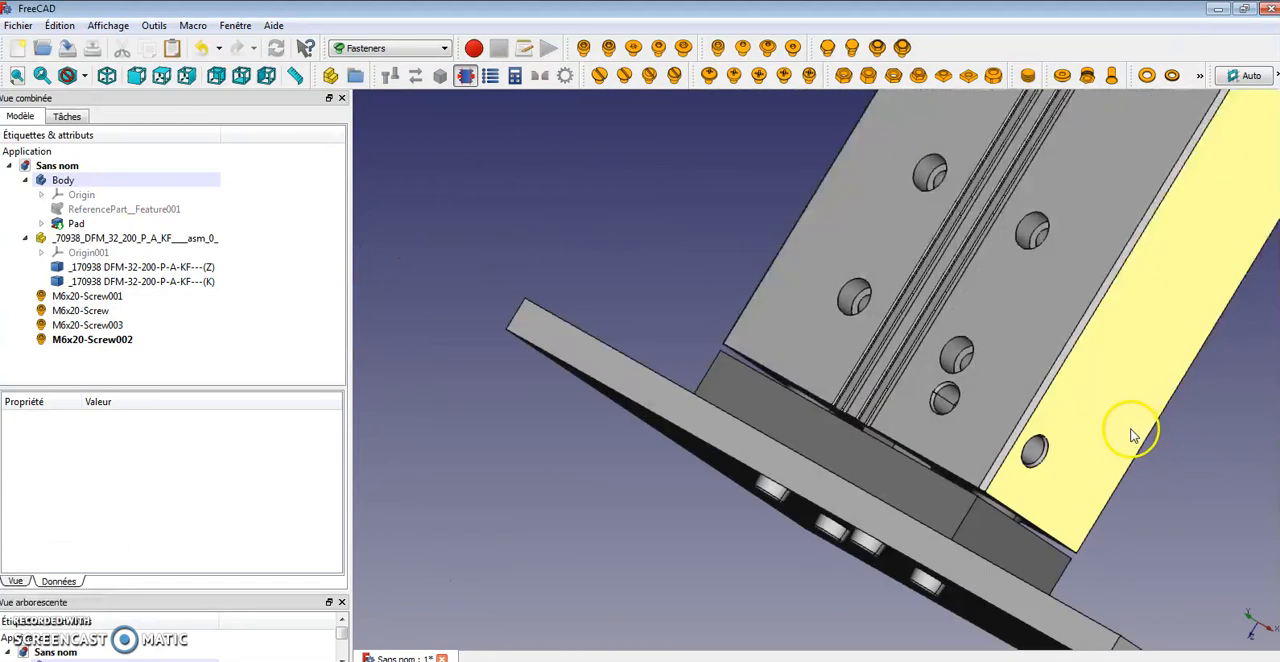
scroll(1180, 300, "down", 5)
middle_click_drag(1200, 228, 638, 260)
left_click(84, 76)
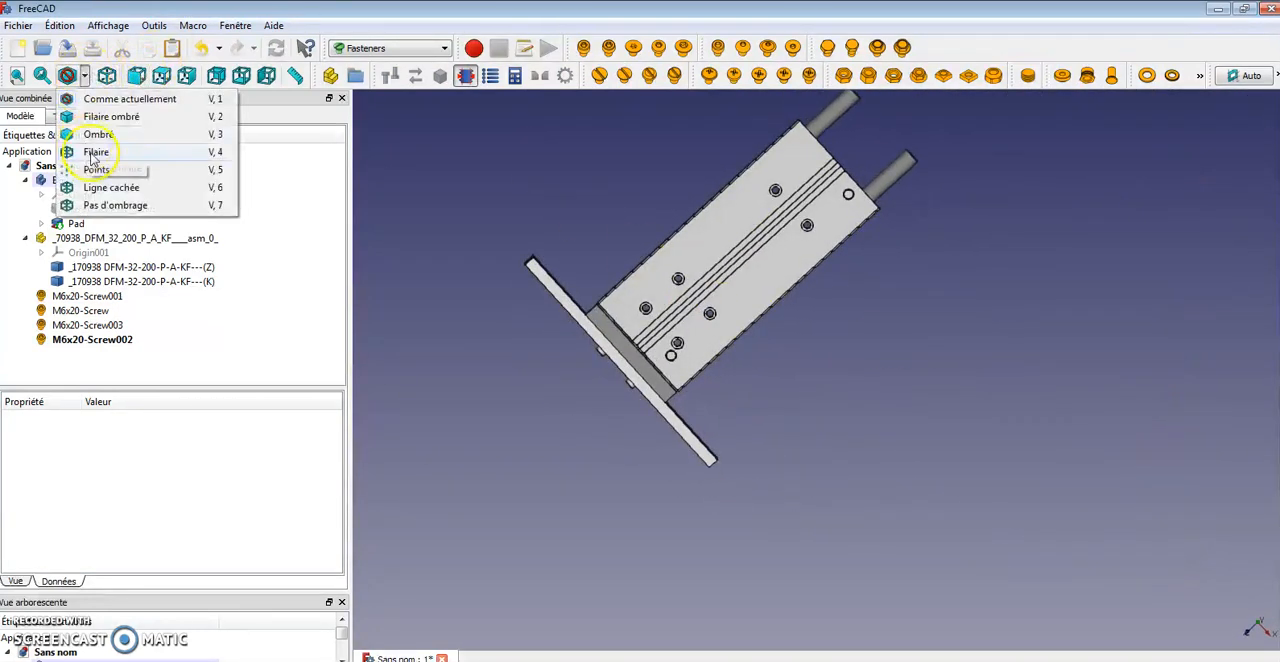
left_click(95, 152)
scroll(749, 334, "up", 6)
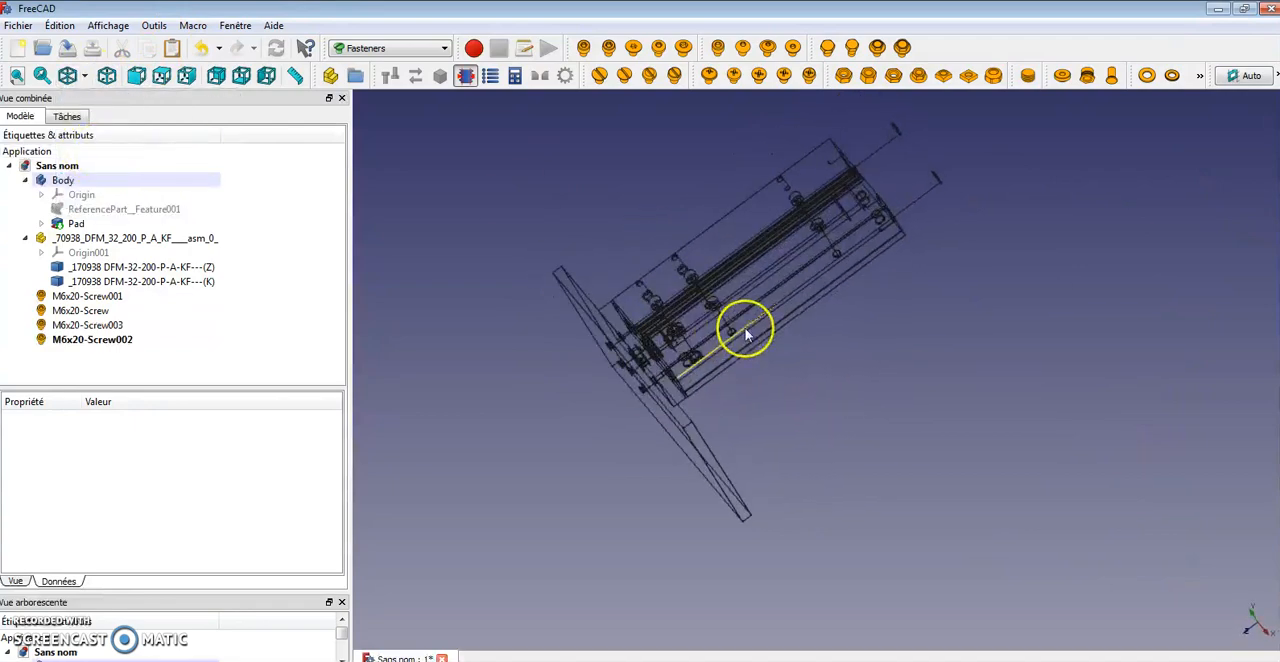
middle_click_drag(871, 306, 609, 363)
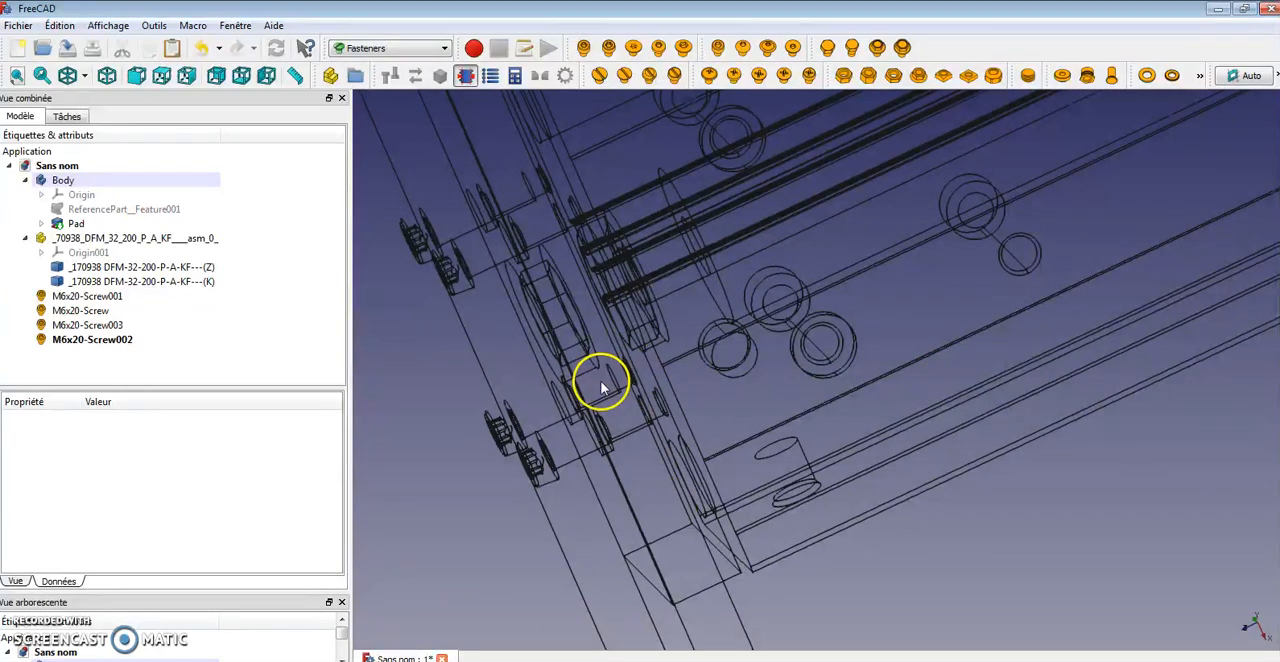
scroll(594, 383, "down", 2)
scroll(868, 416, "down", 6)
middle_click_drag(917, 402, 935, 272)
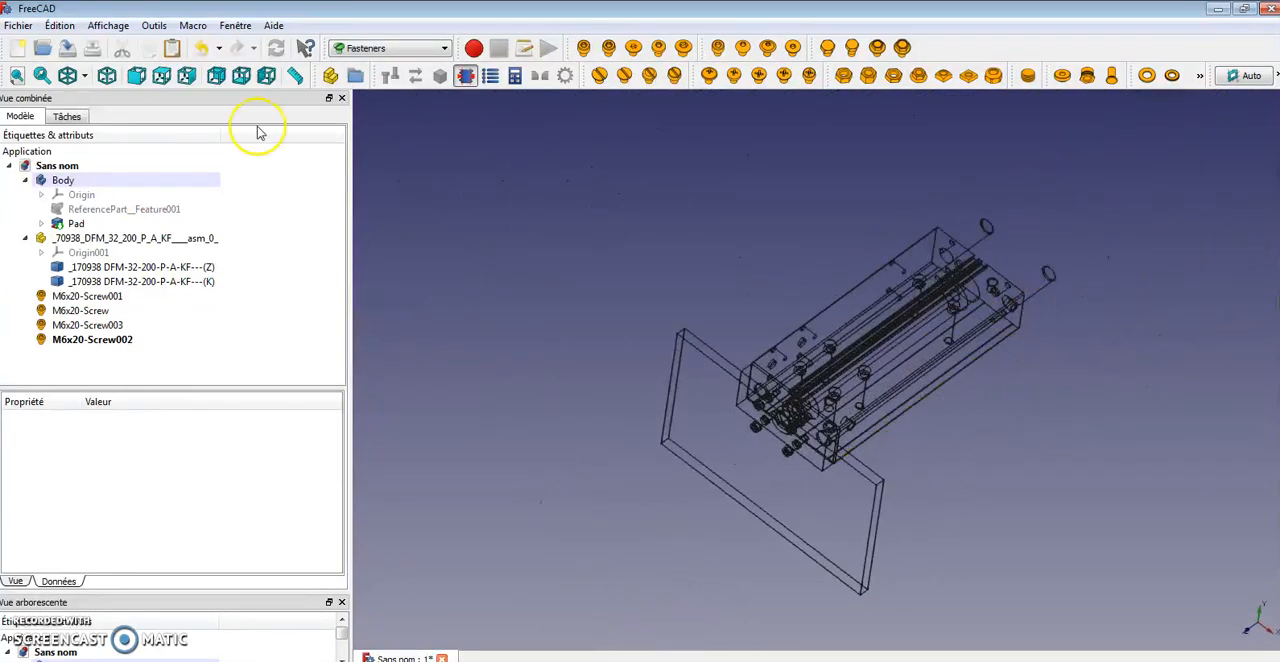
left_click(84, 77)
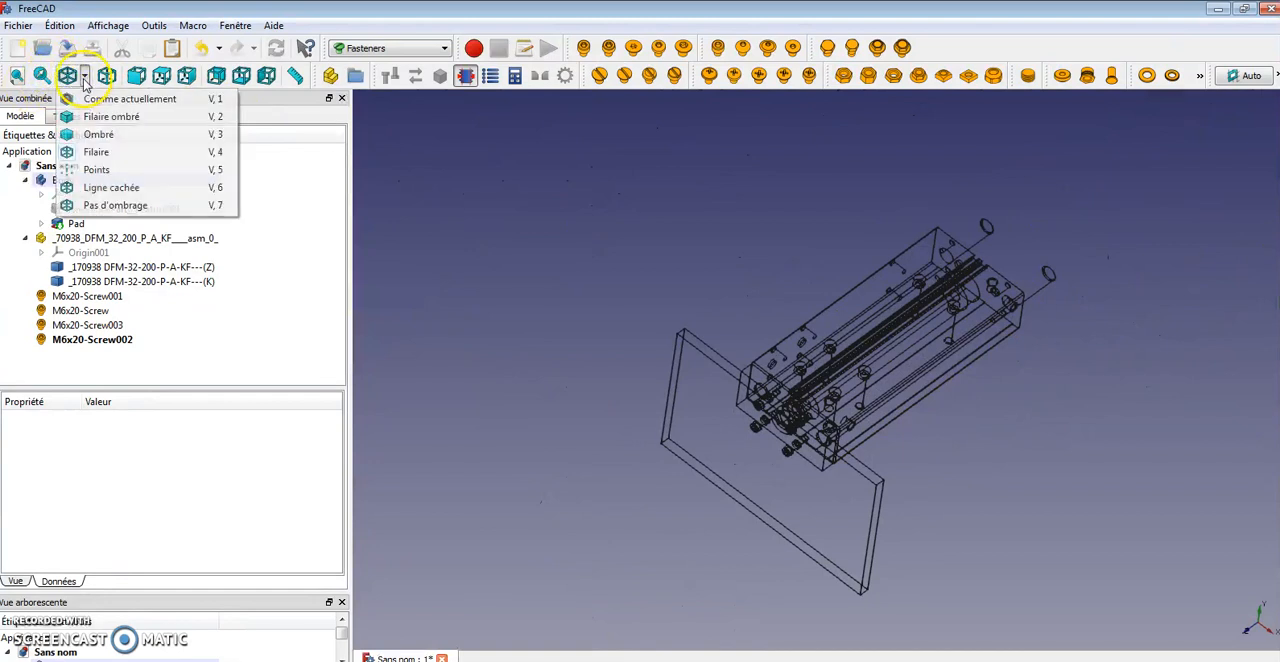
left_click(100, 129)
Transform the cylinder's (K) rod part, moving it out along its axis to extend the rods
mouse_move(1111, 411)
middle_mouse_down()
mouse_move(1046, 352)
mouse_move(1063, 399)
mouse_move(960, 405)
mouse_move(1010, 482)
mouse_move(986, 446)
mouse_move(691, 211)
mouse_move(957, 220)
mouse_move(943, 211)
mouse_move(791, 243)
middle_mouse_up()
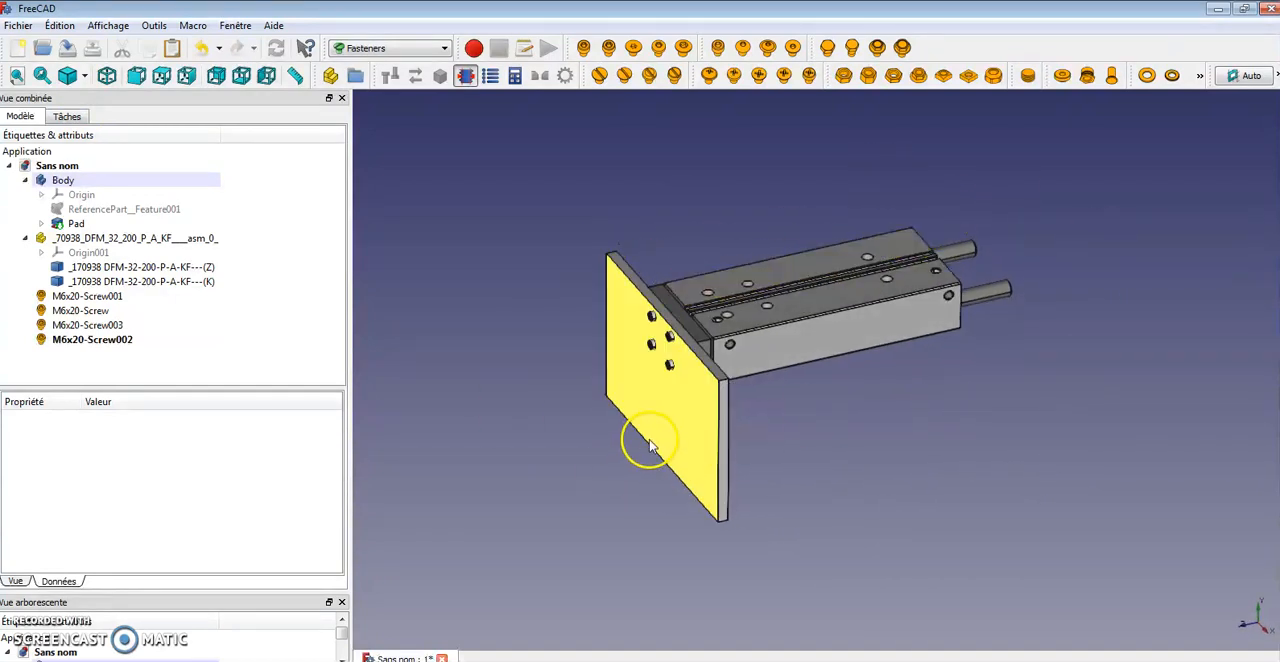
left_click(129, 270)
left_click(141, 283)
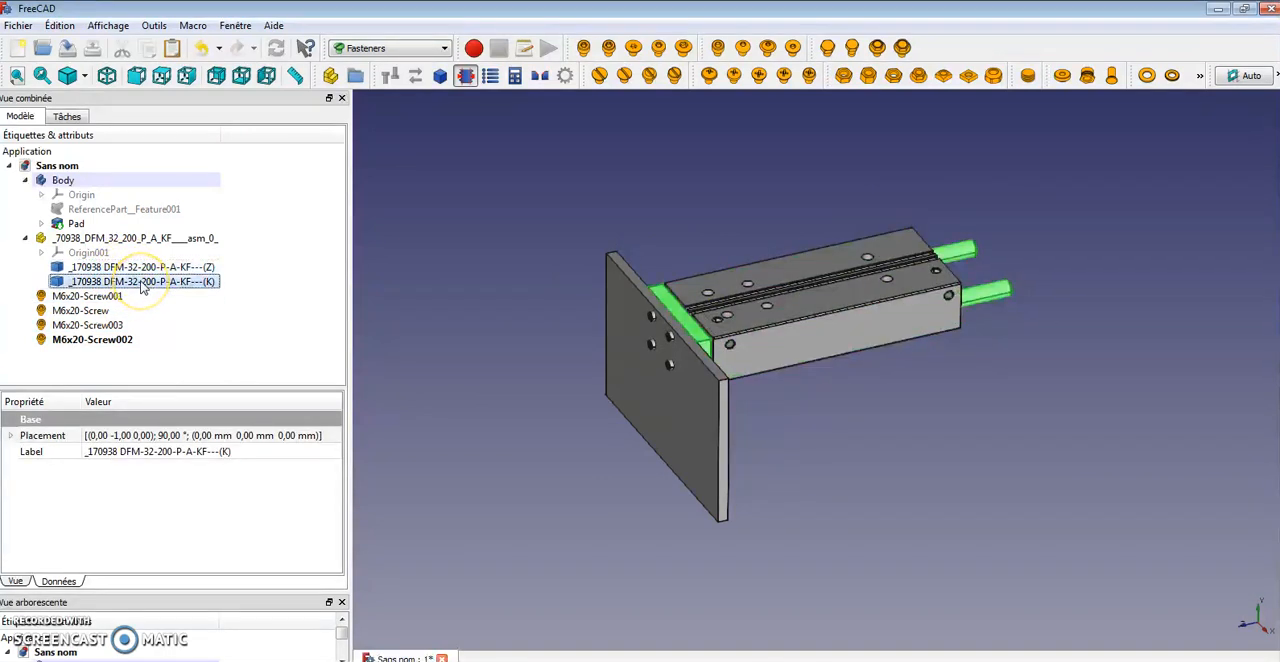
right_click(143, 287)
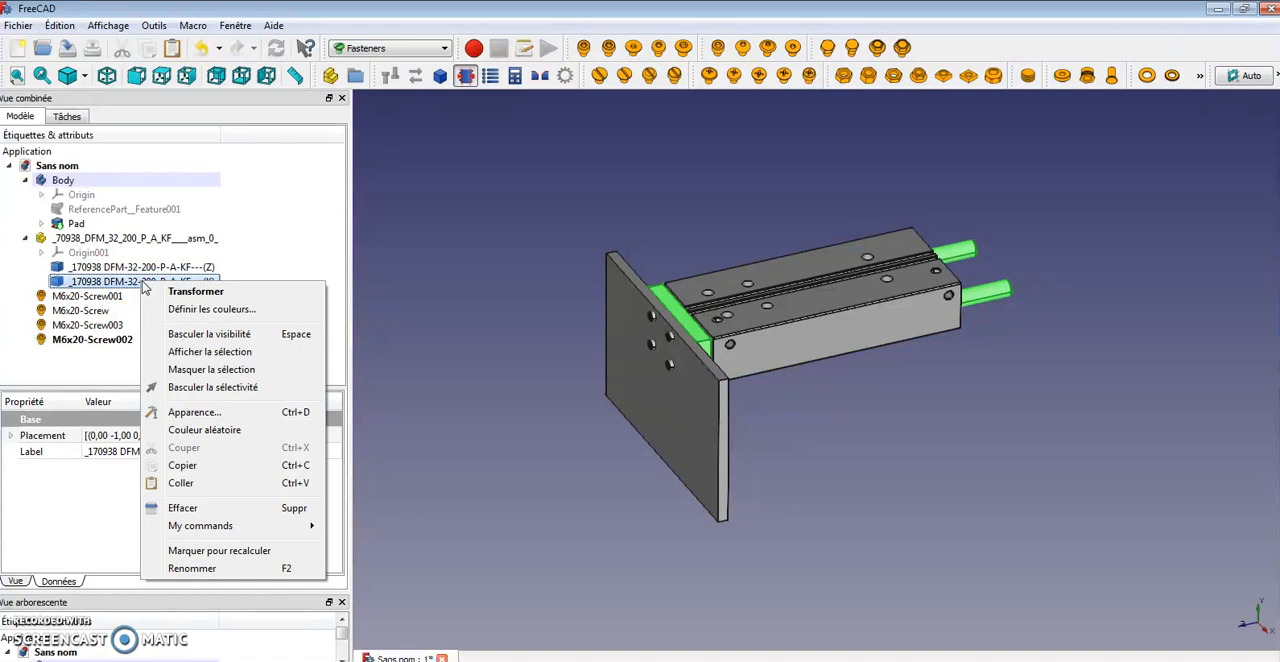
left_click(190, 292)
left_click_drag(549, 367, 436, 397)
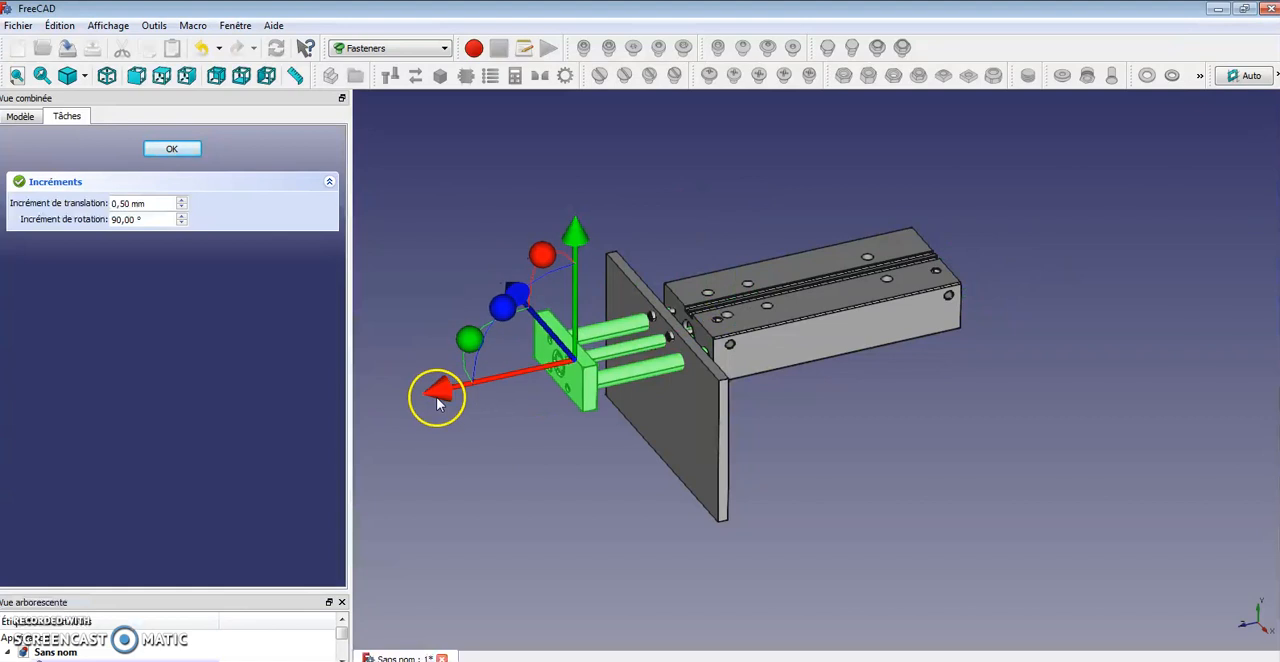
left_click(172, 149)
Create a new sketch on the mounting plate's outer face
middle_click_drag(971, 457, 822, 457)
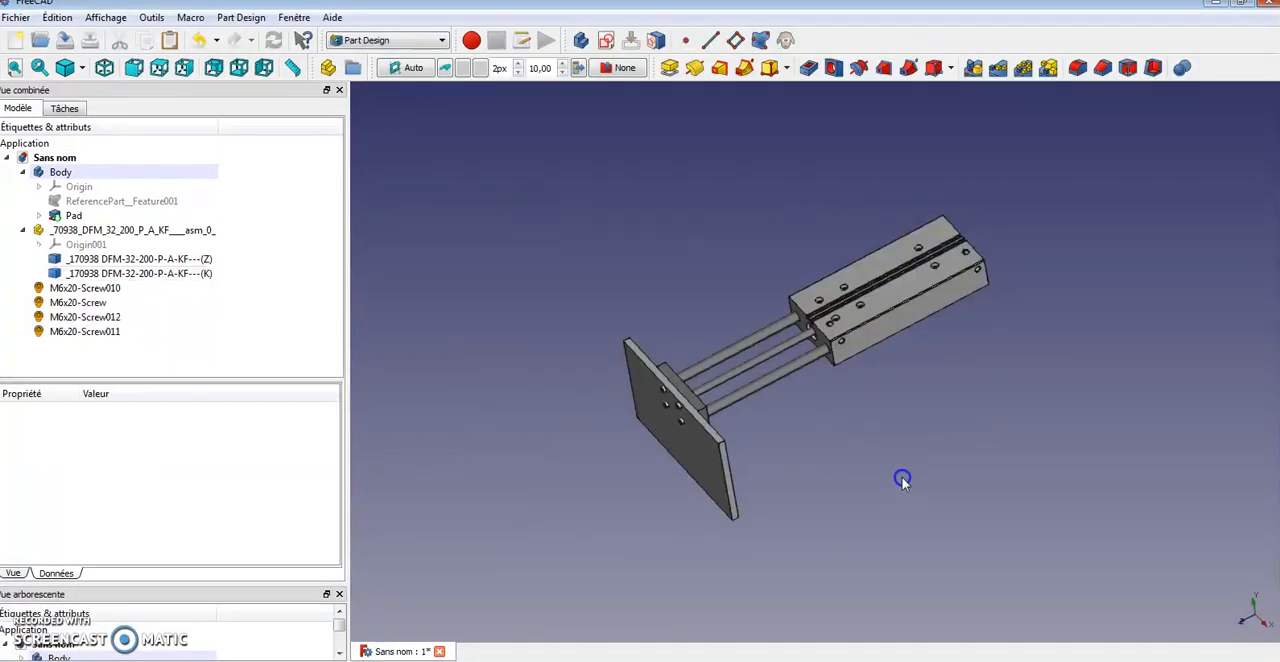
middle_click_drag(875, 452, 845, 441)
middle_click_drag(799, 505, 846, 474)
left_click(760, 430)
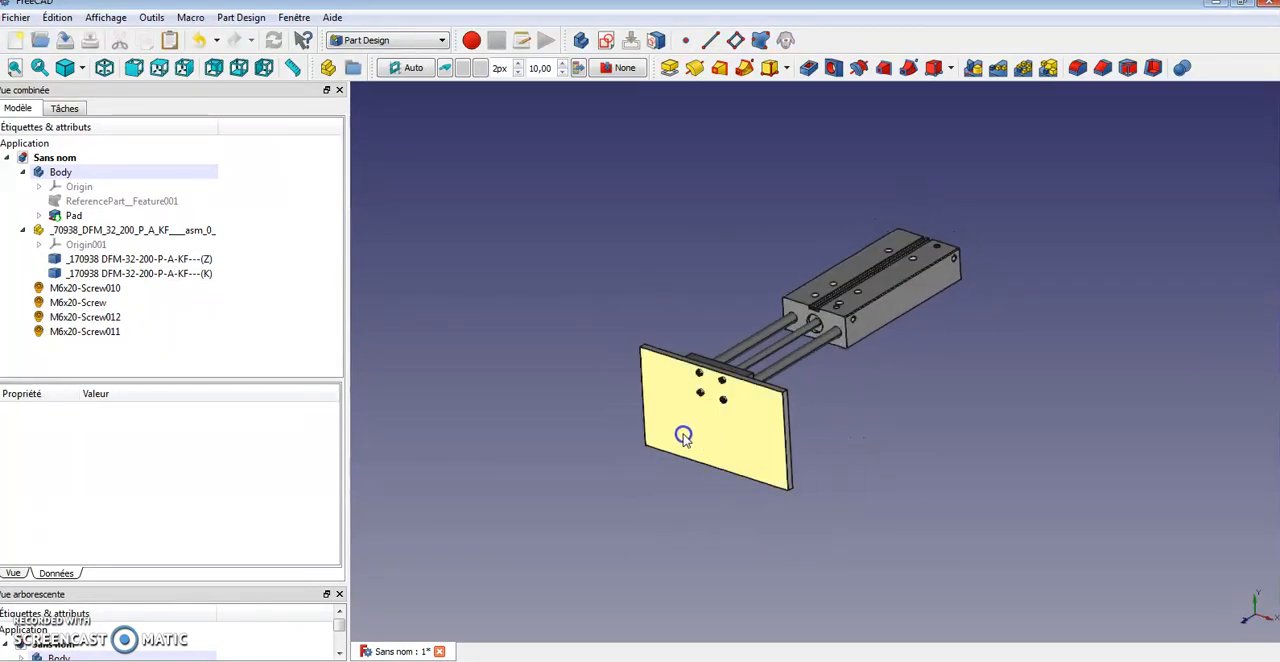
left_click(681, 410)
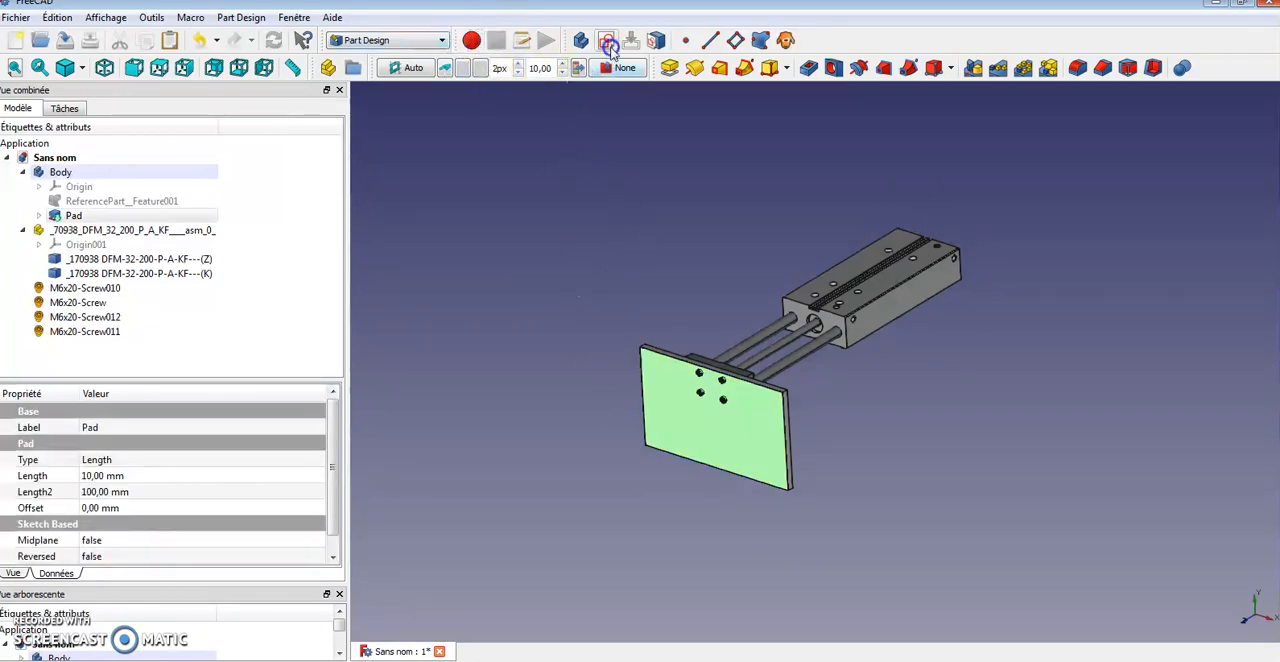
left_click(608, 40)
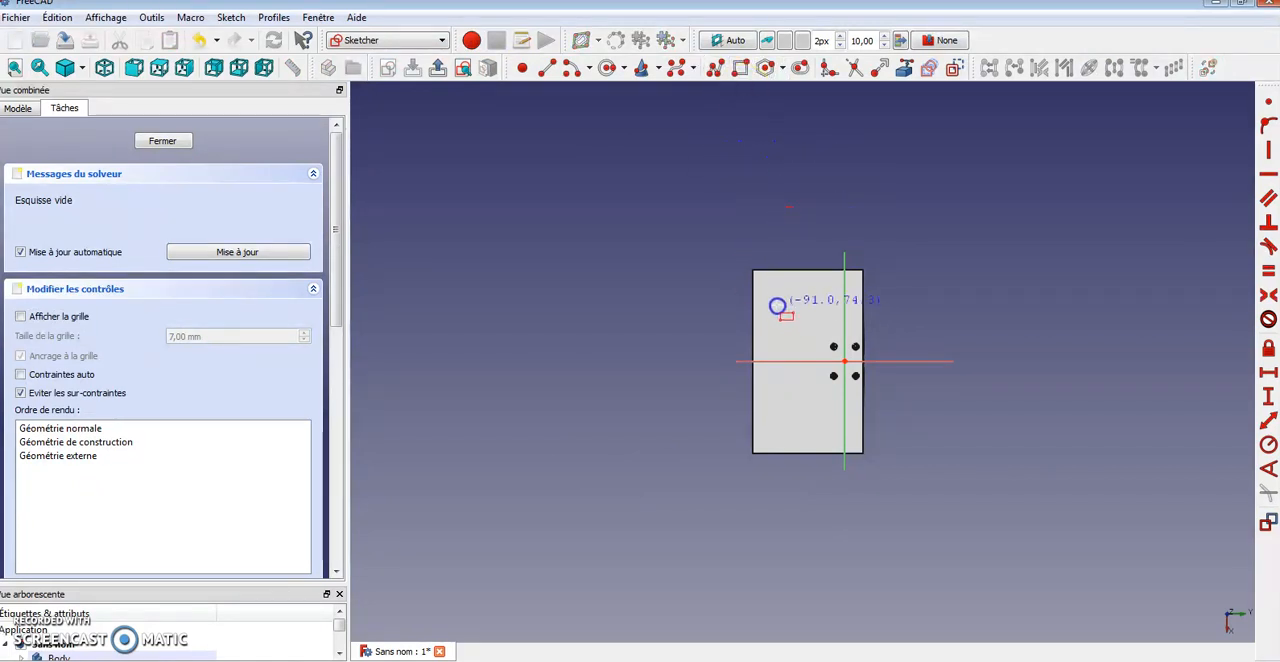
Sketch a rectangle about 94 mm wide above the holes with a horizontal slot inside it
left_click(836, 320)
scroll(842, 252, "up", 4)
middle_click_drag(813, 480, 815, 379)
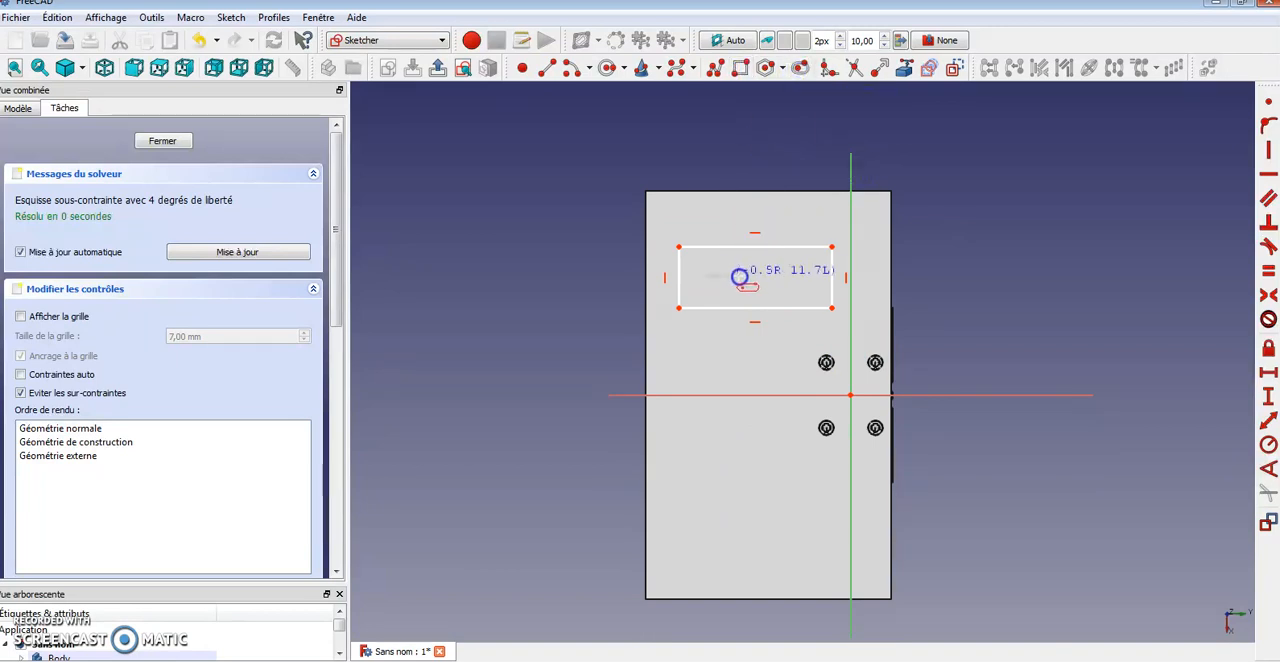
left_click(797, 283)
scroll(792, 240, "up", 4)
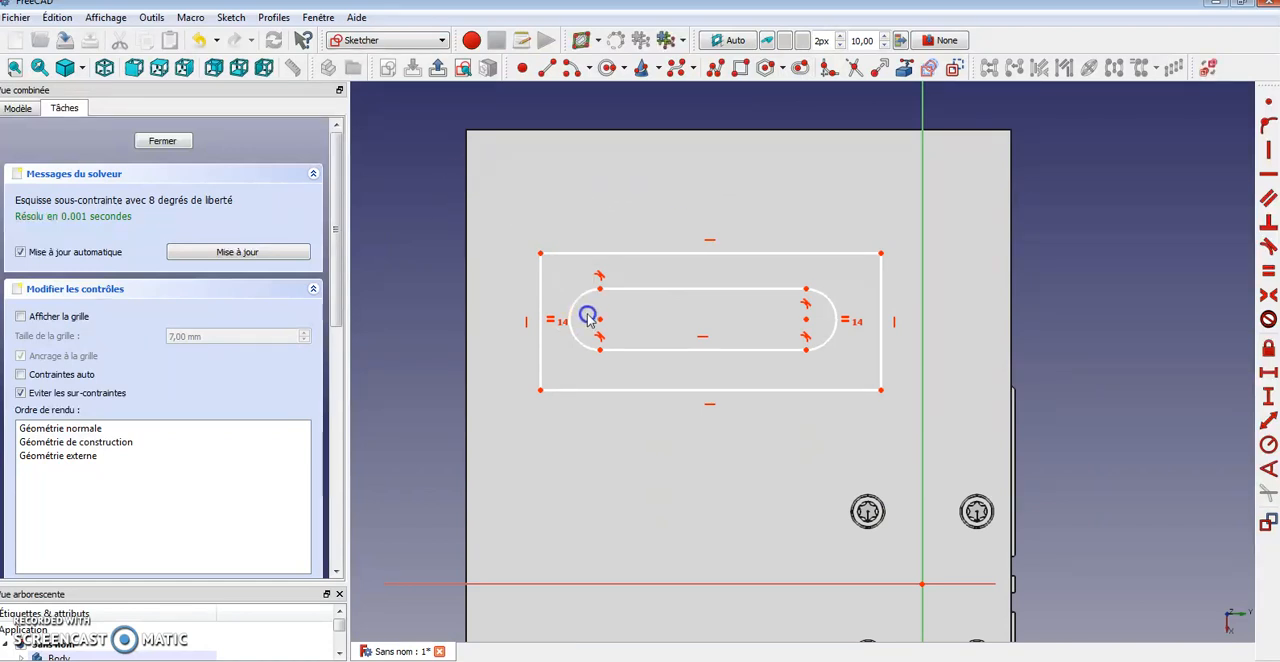
Constrain the rectangle's width to 80 mm
left_click(655, 253)
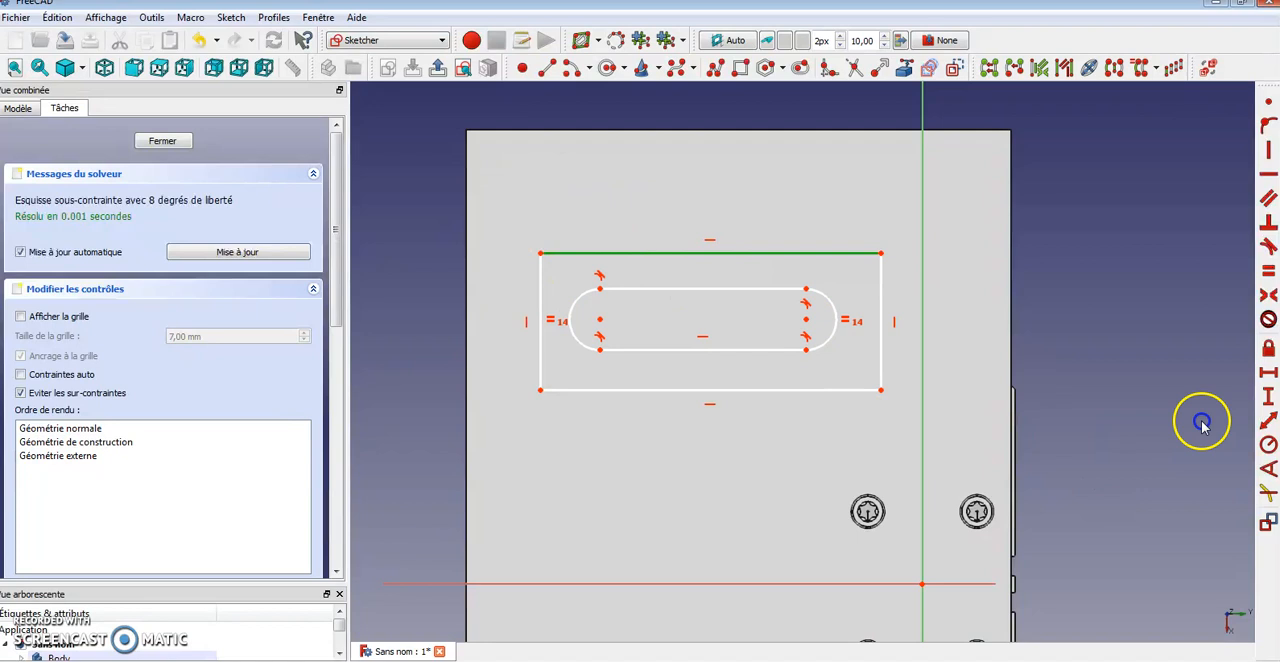
left_click(1268, 372)
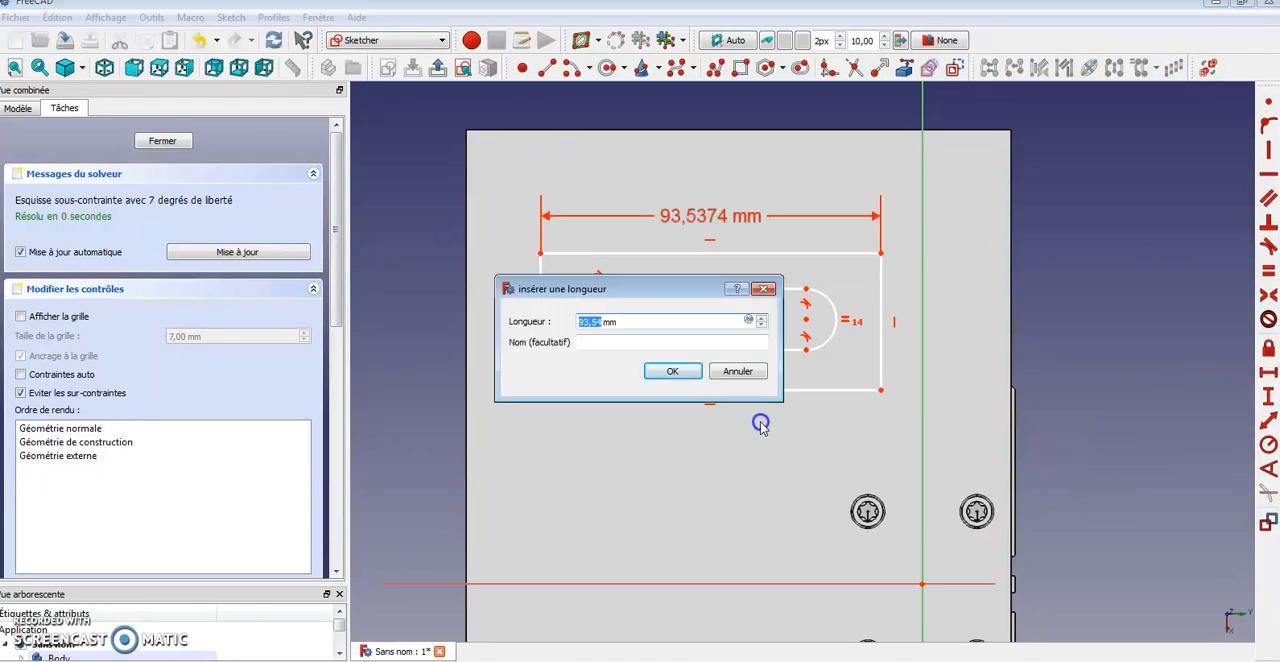
key("Return")
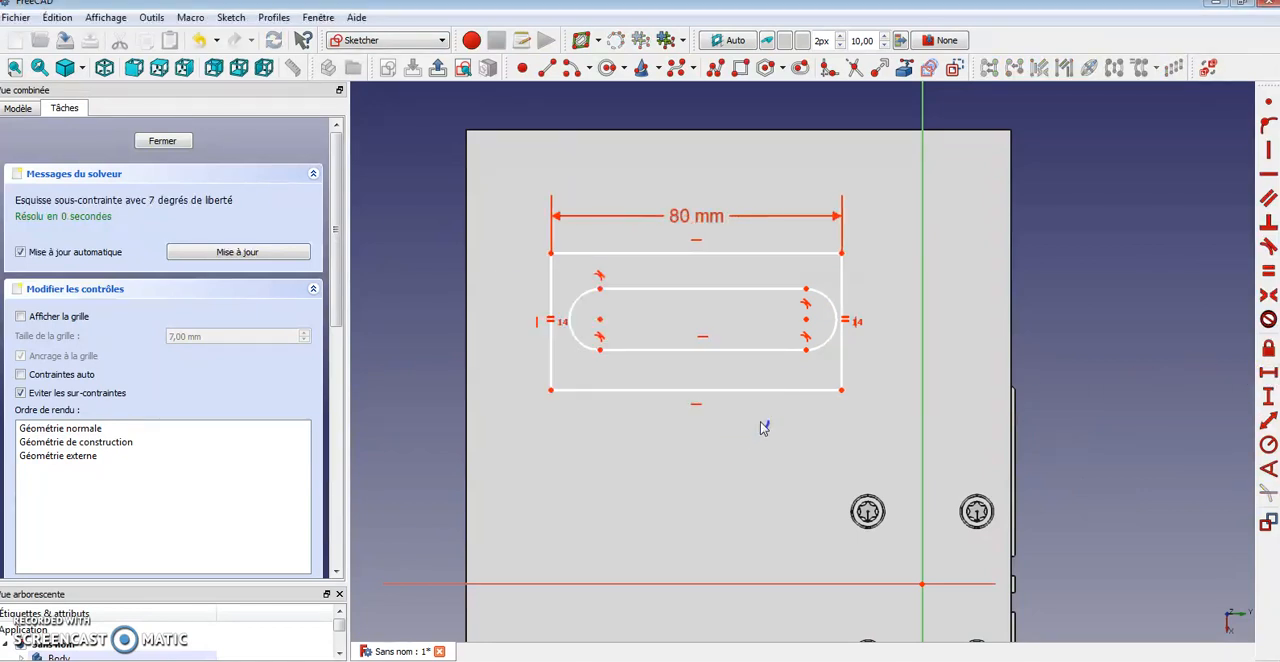
Constrain the rectangle's height to 30 mm
left_click(548, 320)
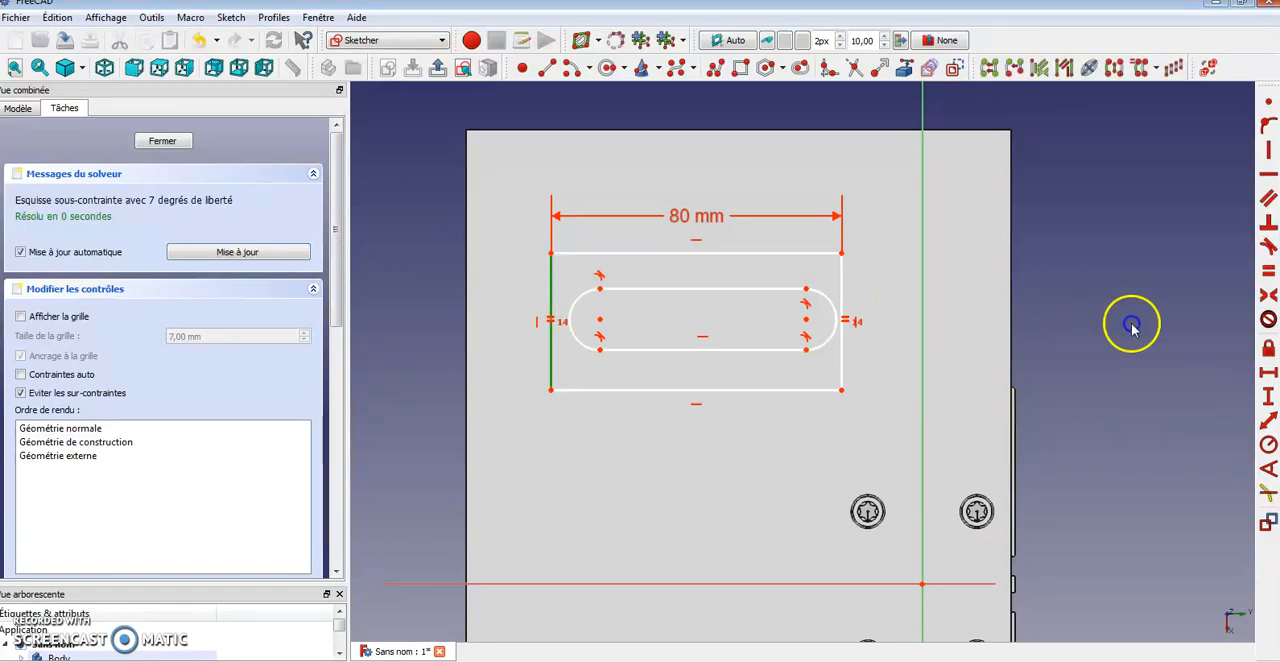
left_click(1266, 384)
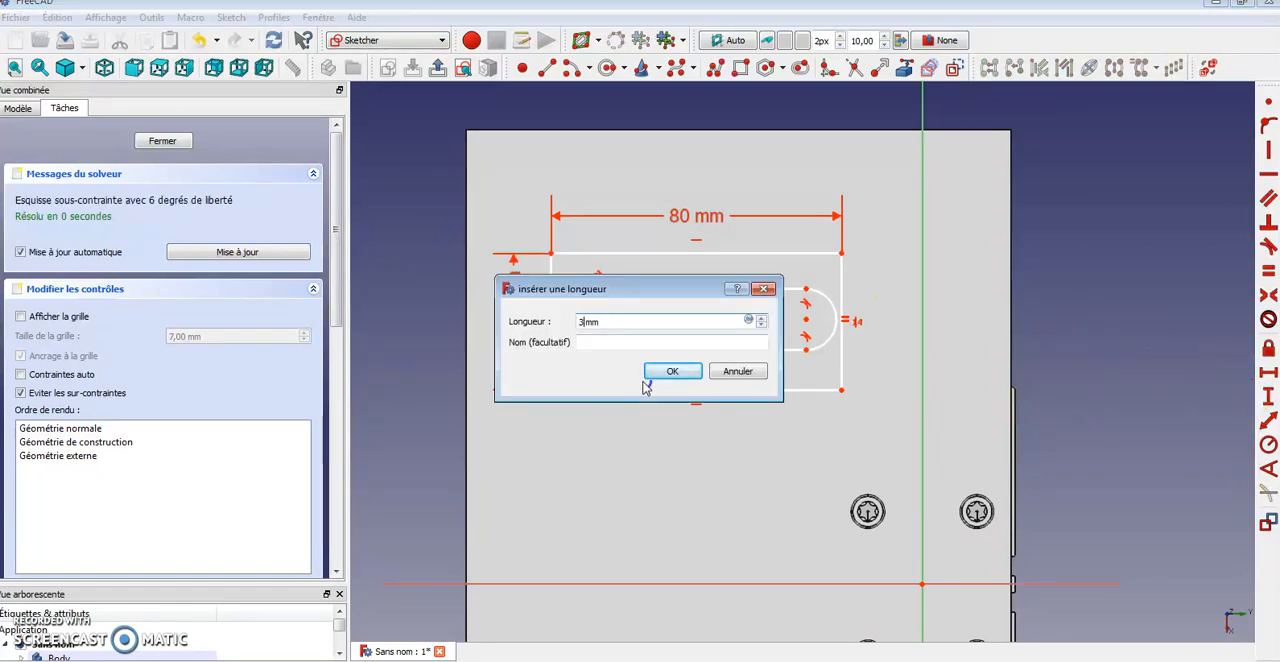
left_click(644, 379)
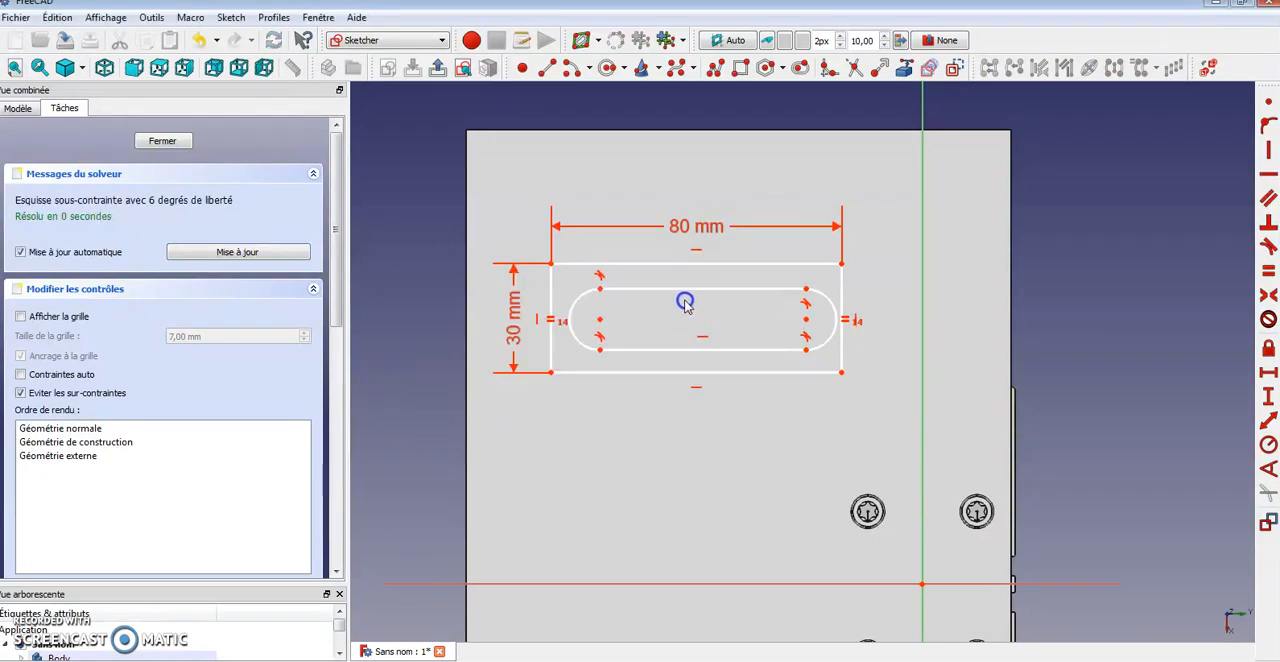
Constrain the radius of the slot's rounded ends to 8 mm
left_click(604, 310)
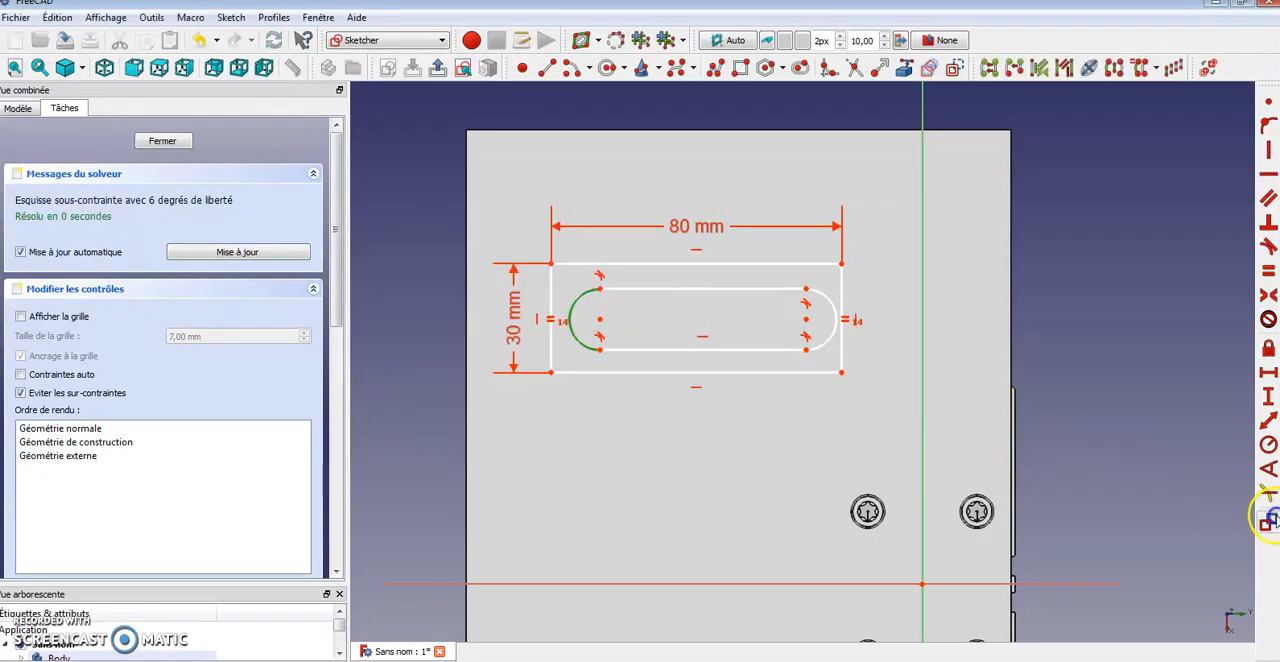
left_click(1268, 444)
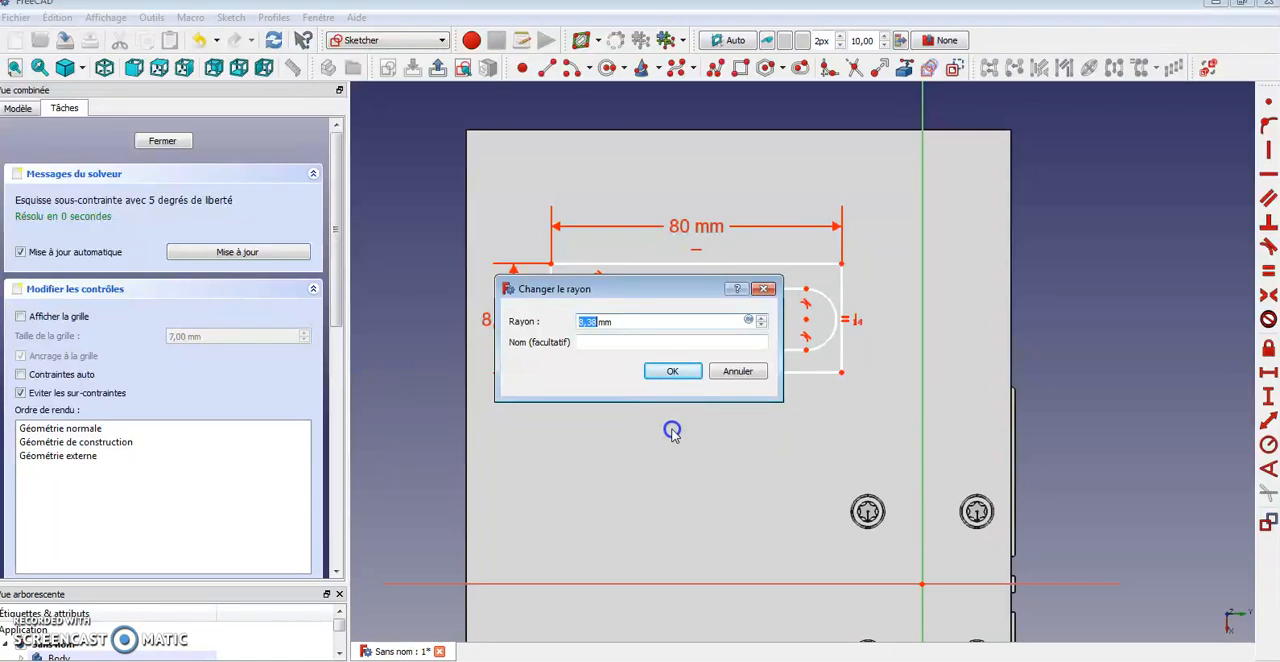
key("Return")
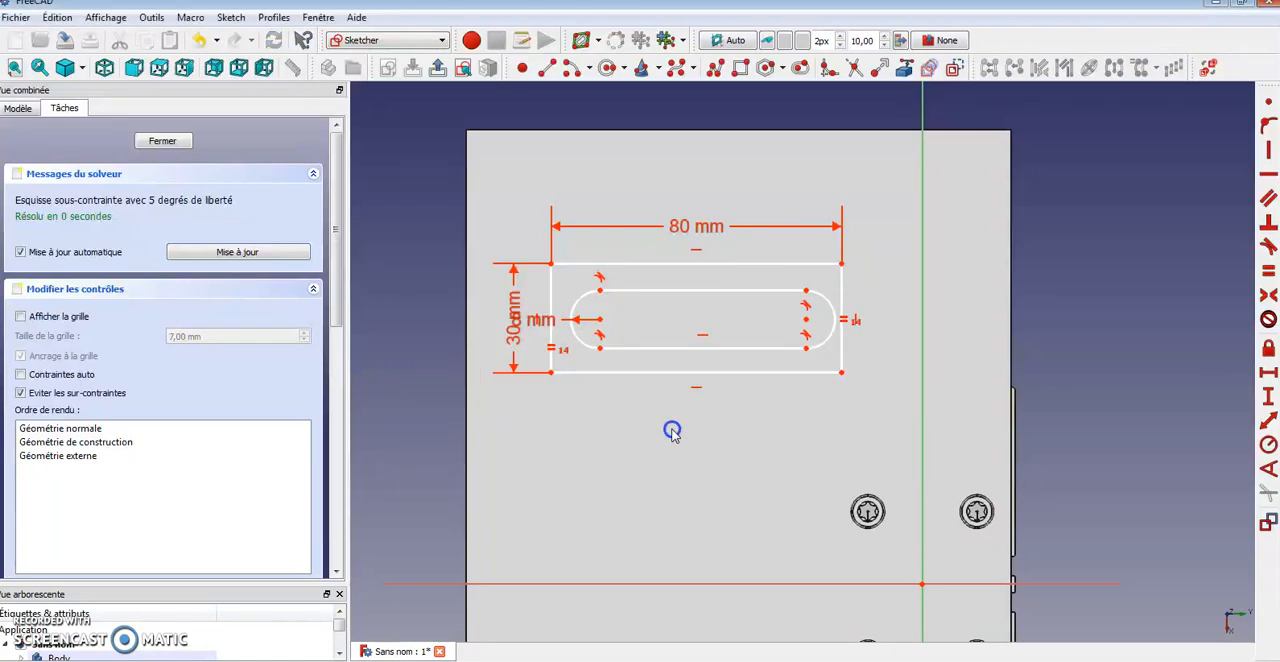
Set the horizontal distance between the slot's two arc centres to 50 mm
left_click(807, 322)
left_click(607, 316)
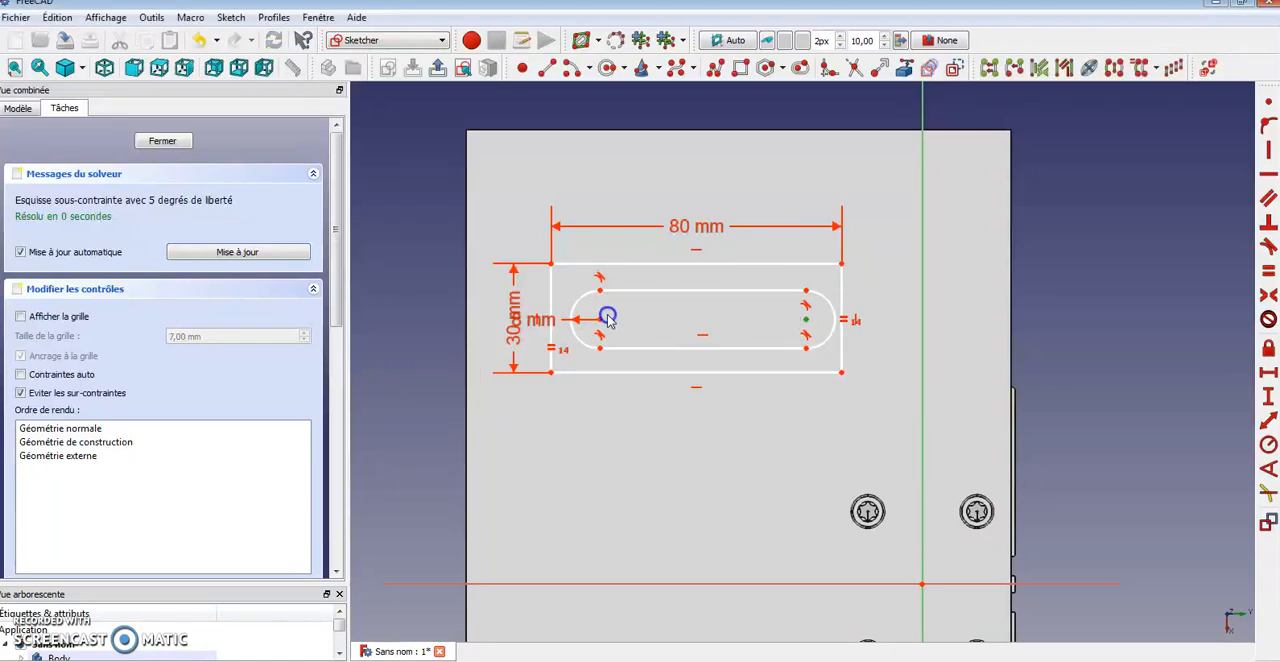
left_click(1268, 378)
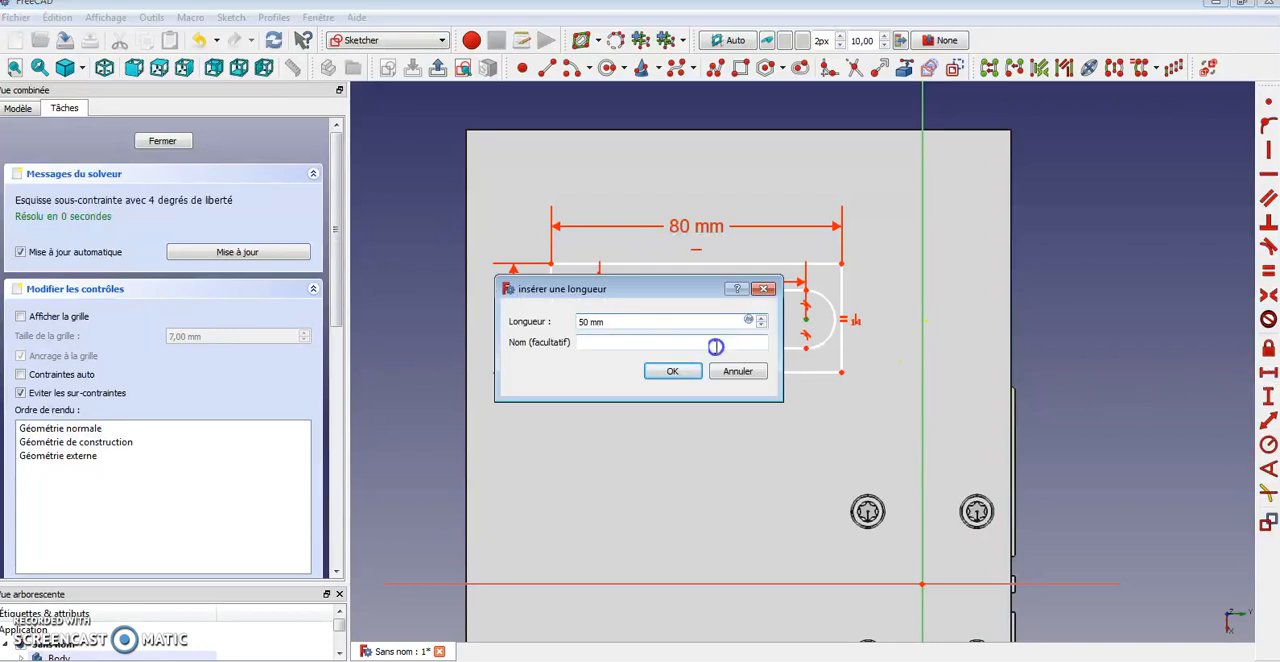
key("Return")
Shift the slot and add a vertical distance from its right arc centre to the rectangle's top-right corner
mouse_move(620, 320)
left_mouse_down()
mouse_move(574, 320)
mouse_move(610, 335)
mouse_move(613, 322)
left_mouse_up()
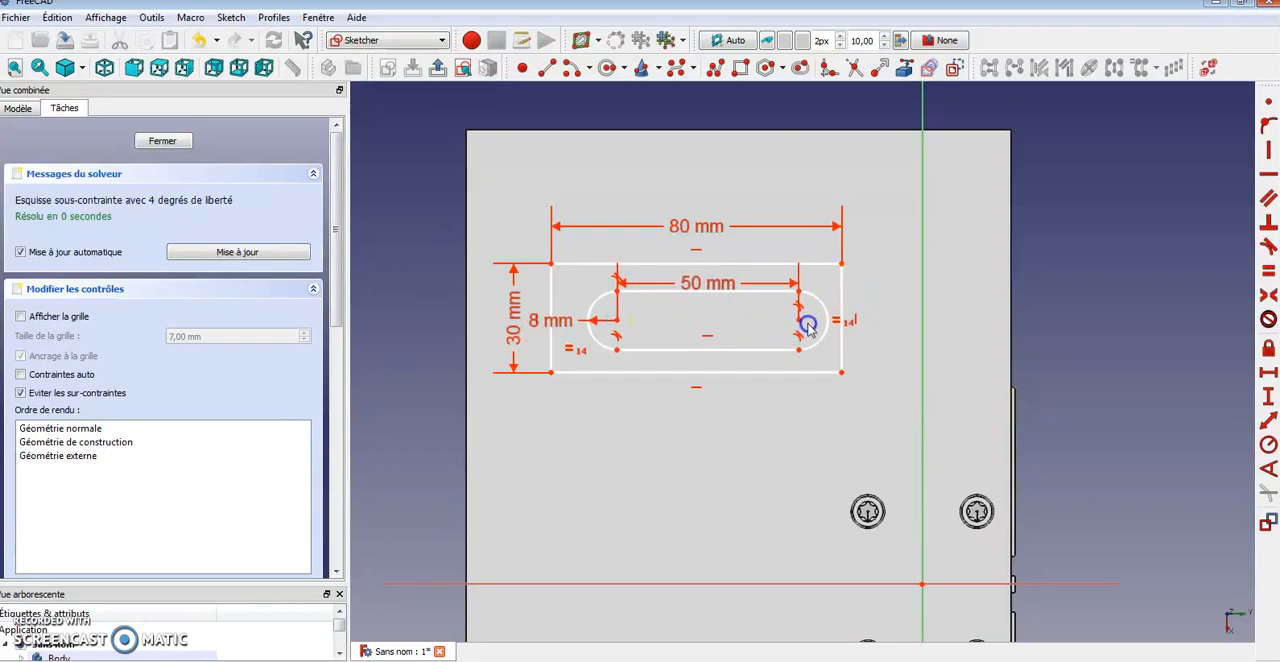
left_click_drag(802, 323, 826, 308)
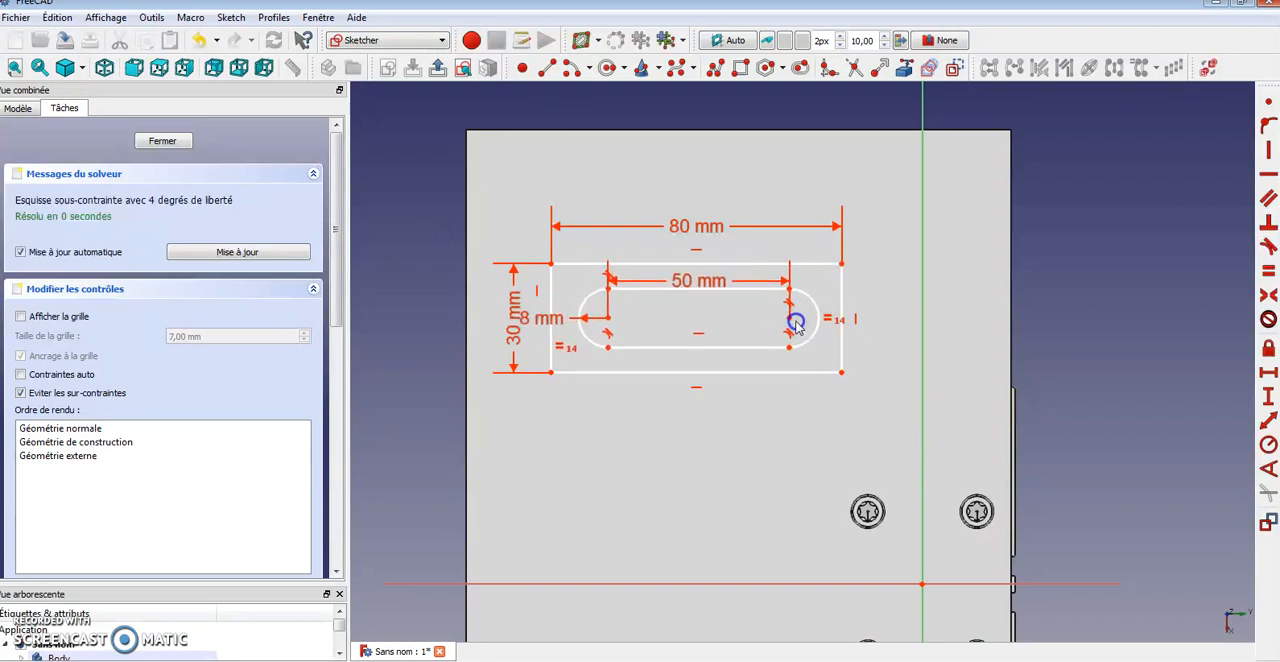
left_click(790, 318)
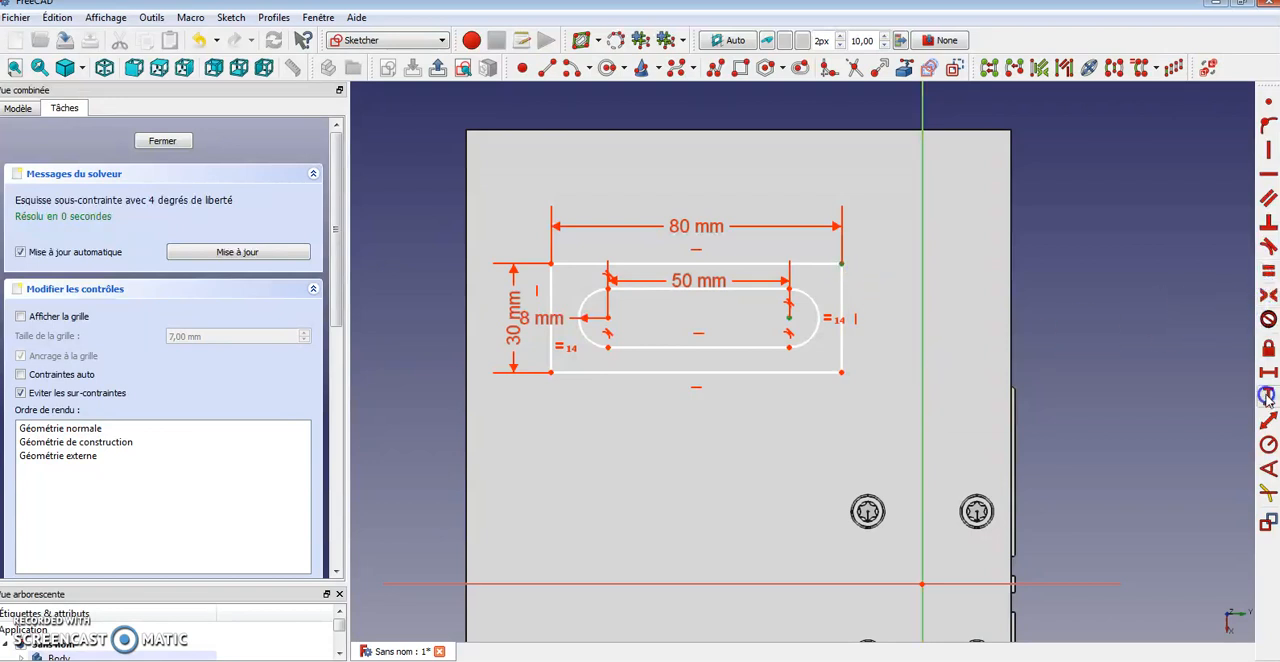
left_click(1266, 397)
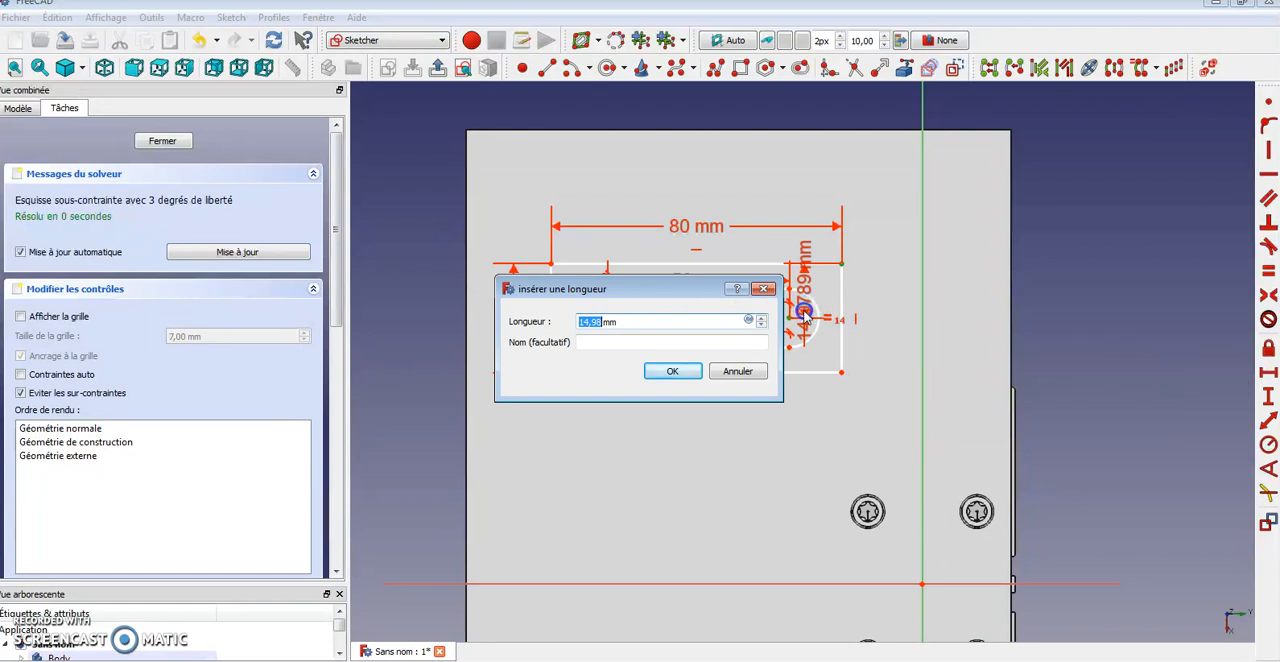
type("14")
left_click(671, 371)
left_click_drag(840, 308, 966, 178)
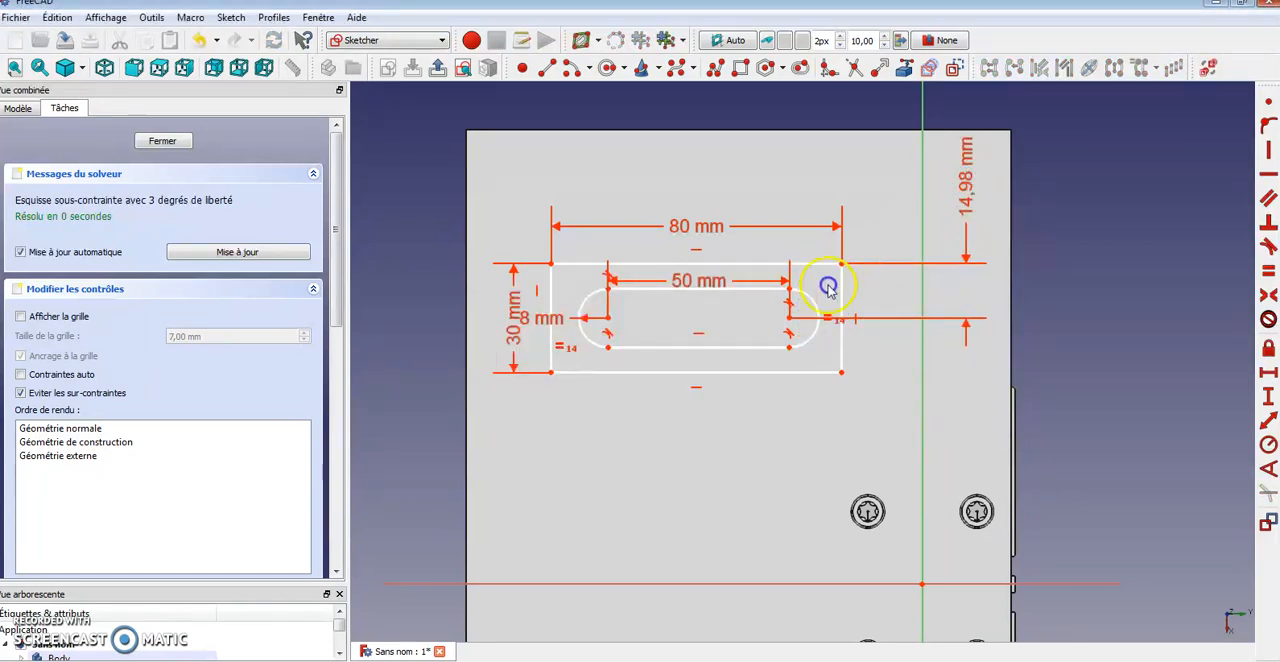
Try twice to dimension the vertical distance from the slot's right arc centre to the rectangle's bottom-right corner
left_click(790, 321)
left_click(842, 374)
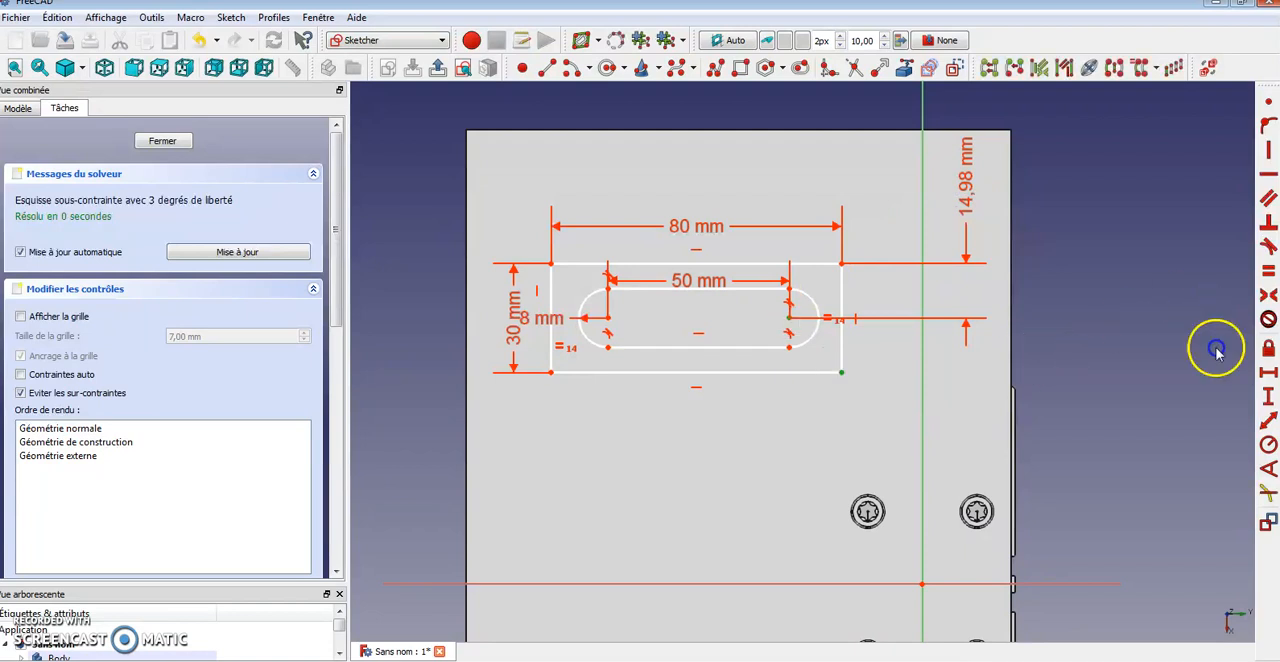
left_click(1266, 398)
left_click(749, 369)
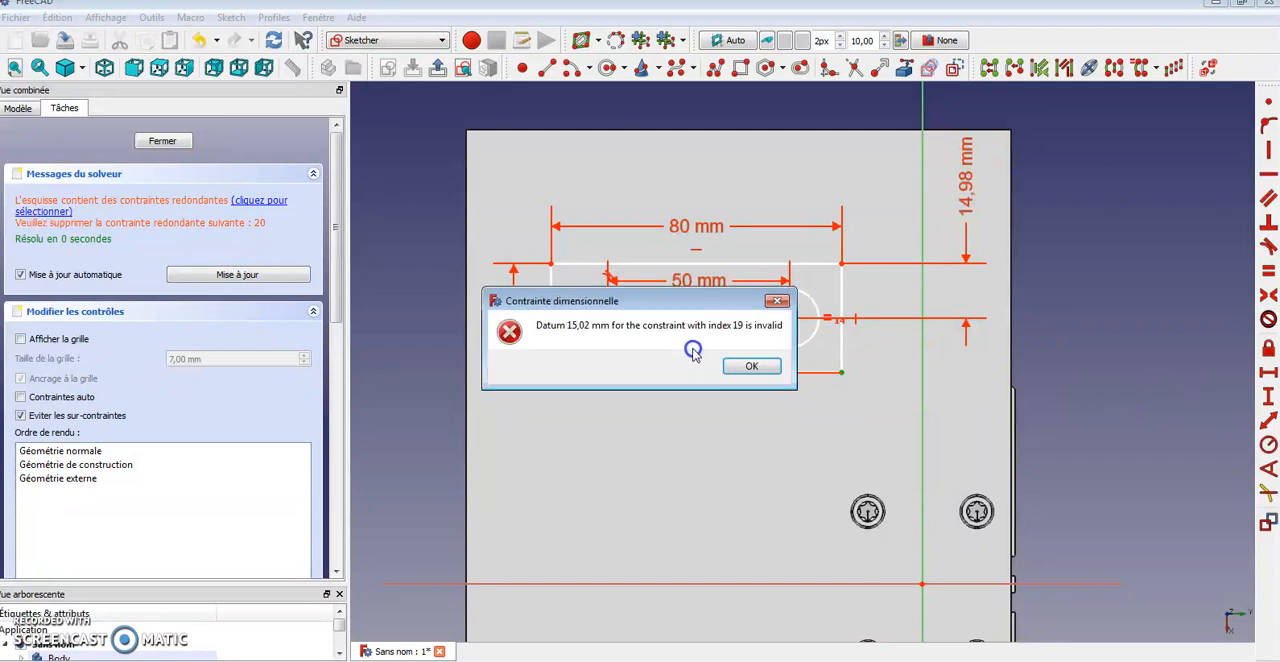
left_click(751, 370)
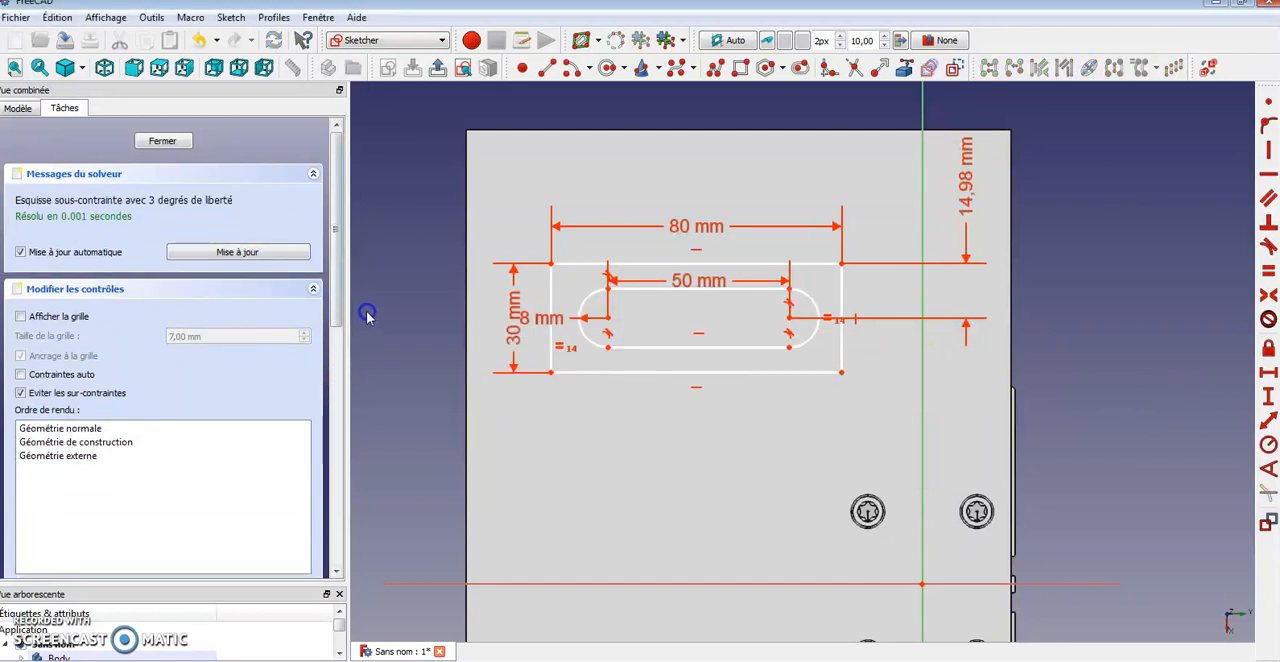
left_click_drag(336, 312, 310, 476)
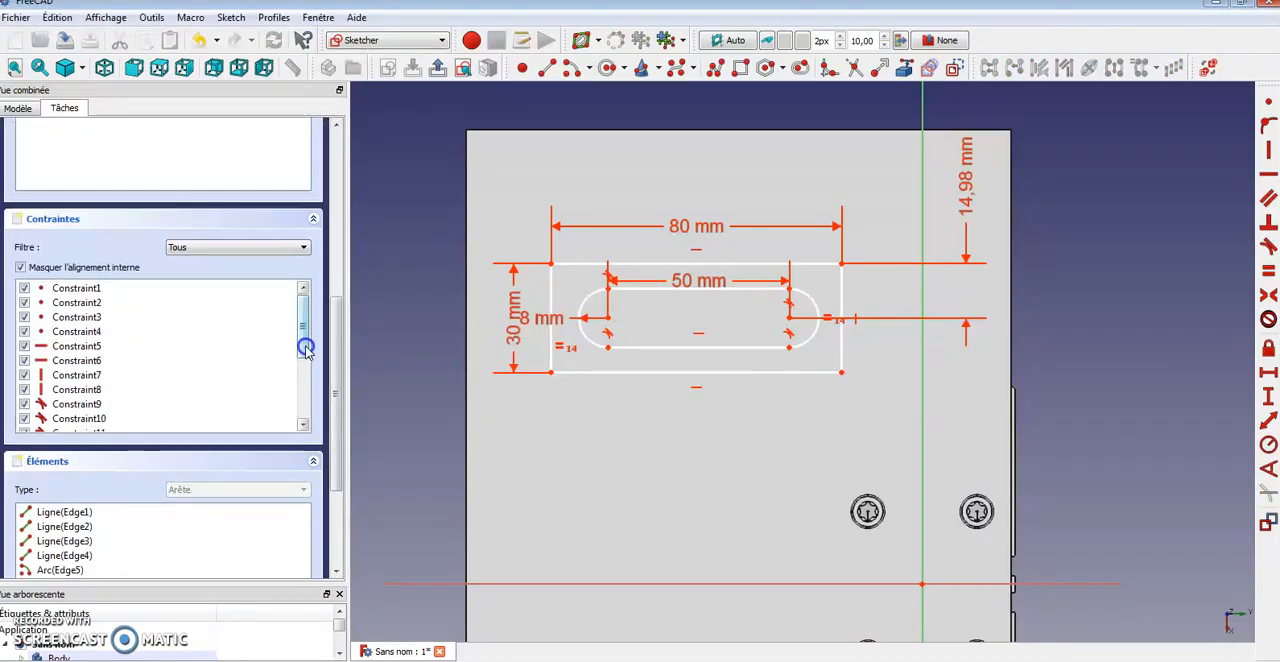
left_click_drag(304, 348, 297, 437)
left_click(129, 421)
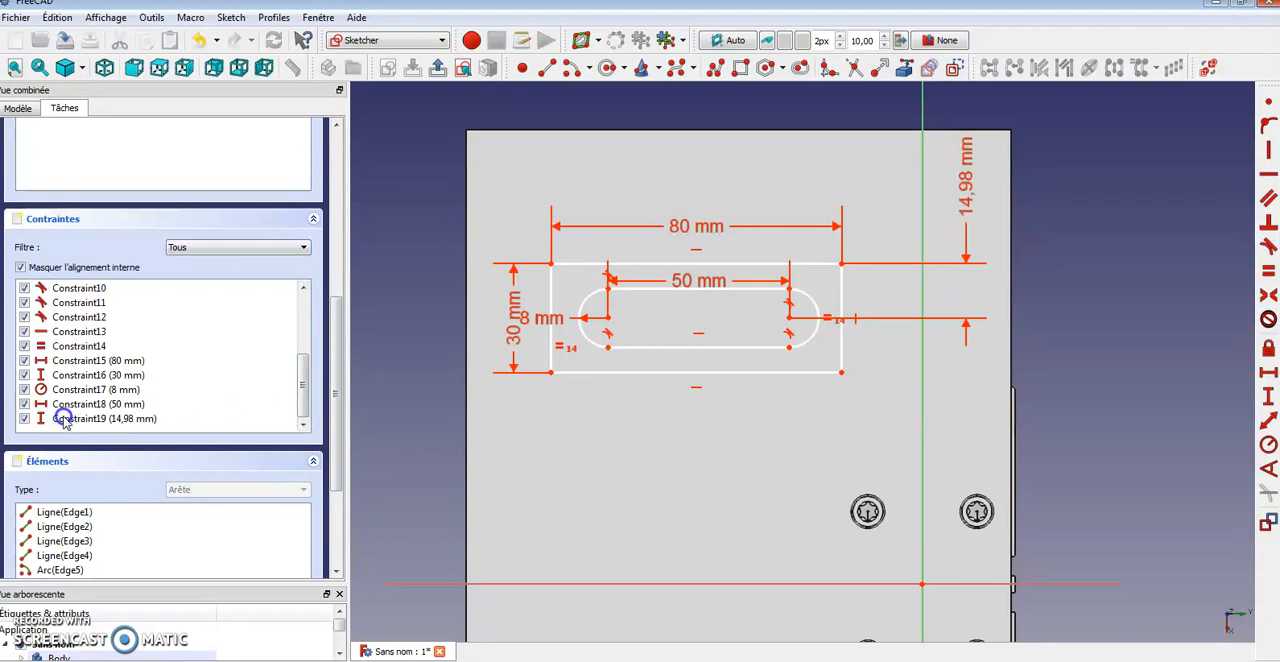
left_click(756, 329)
mouse_move(789, 320)
left_mouse_down()
mouse_move(786, 294)
mouse_move(737, 317)
mouse_move(797, 300)
mouse_move(797, 329)
left_mouse_up()
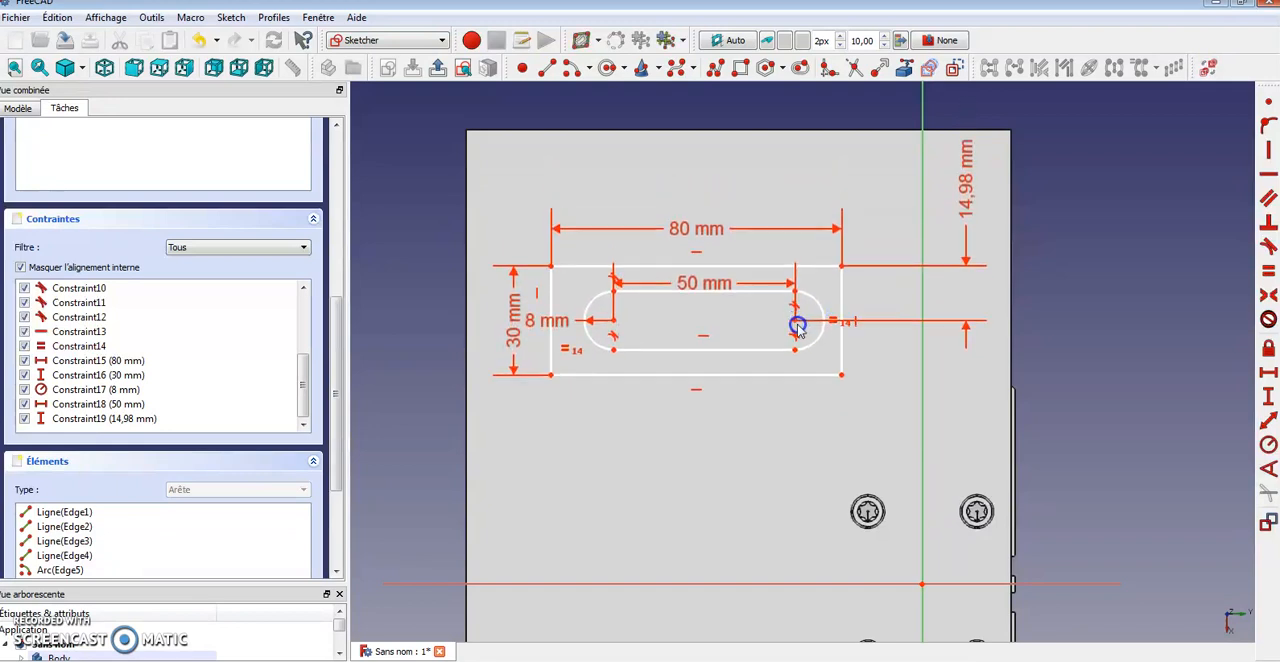
left_click(843, 376)
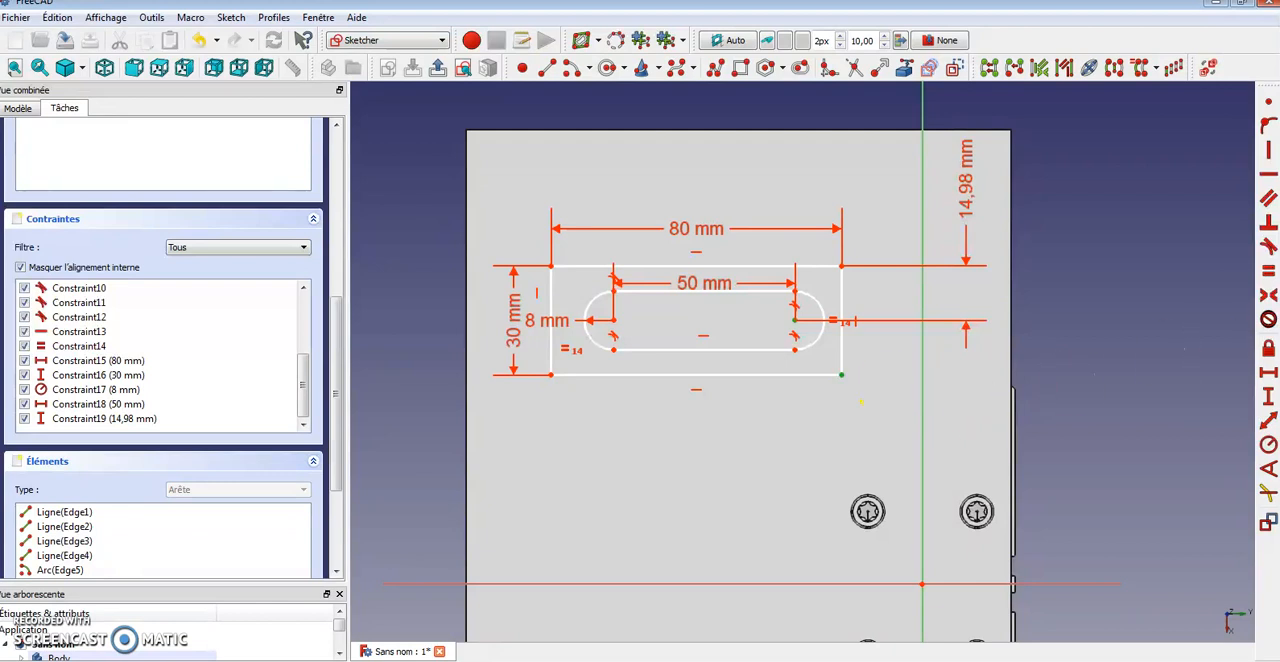
left_click(1265, 398)
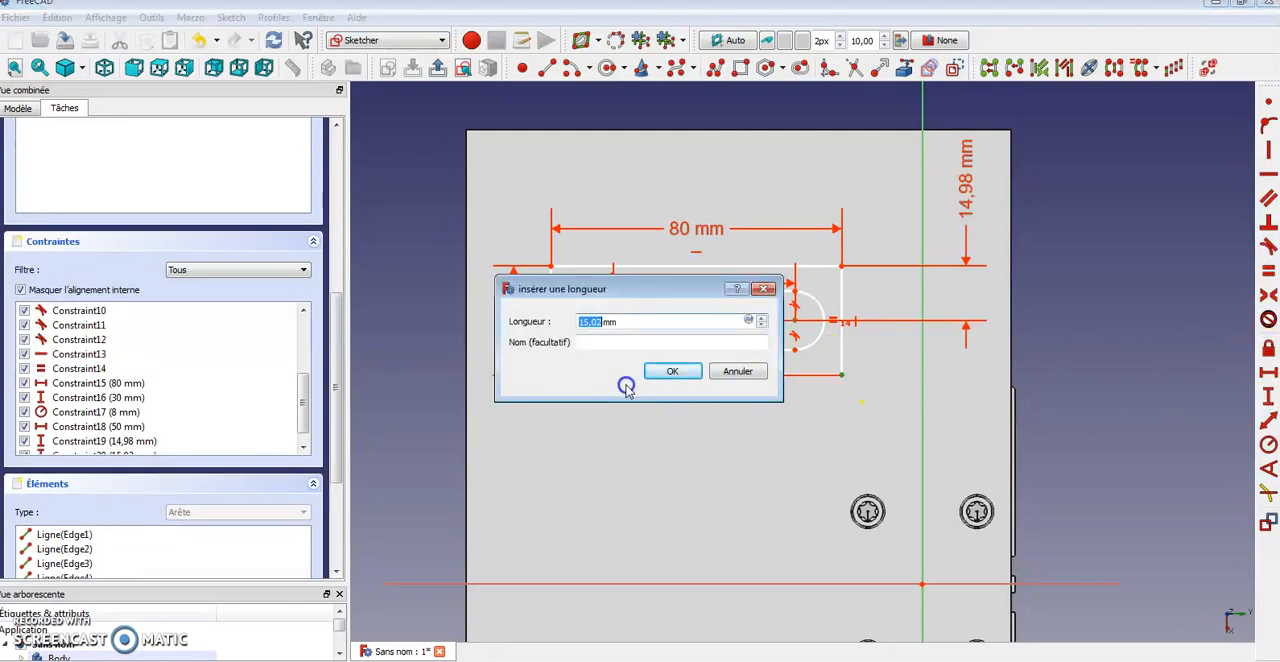
left_click(673, 372)
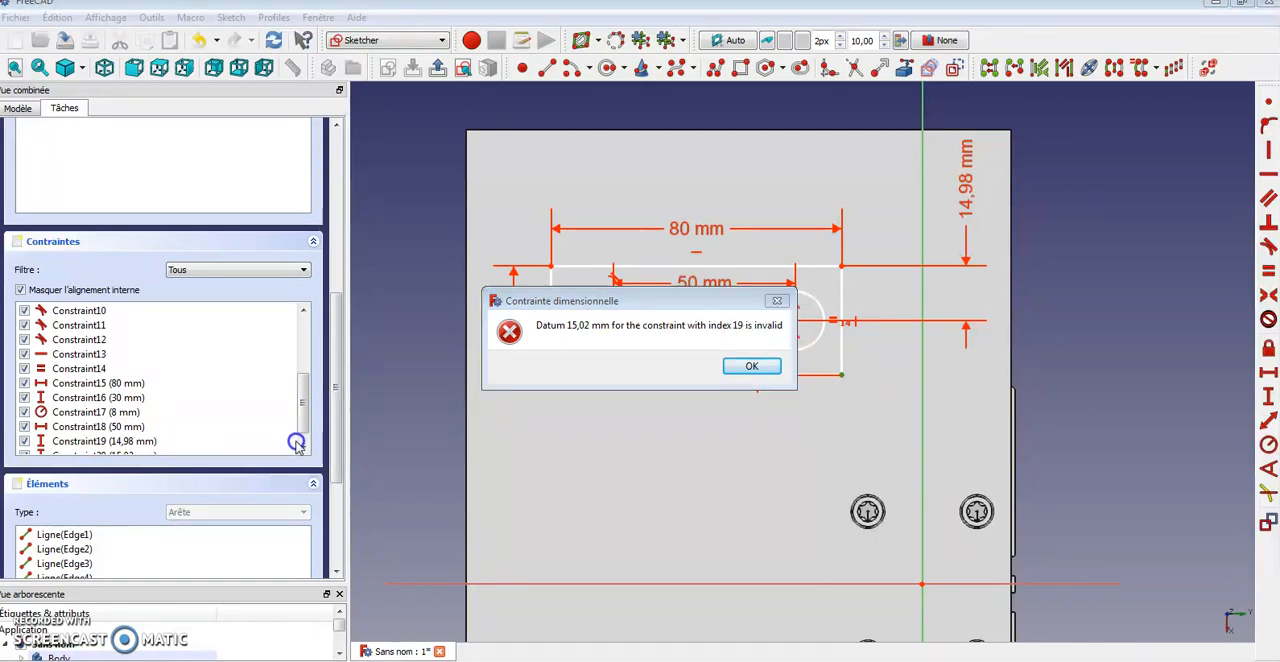
left_click(745, 368)
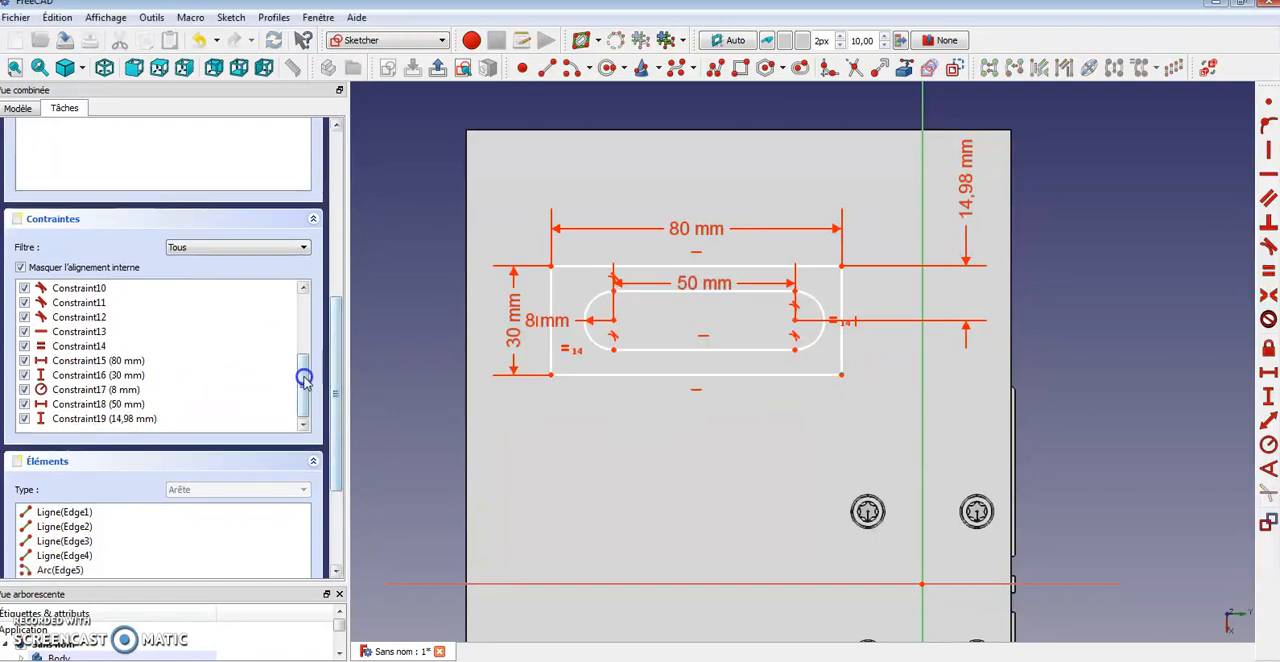
Replace the 14.98 mm vertical constraint with a 15 mm distance from the slot's right arc centre to the rectangle's bottom-right corner
left_click(91, 419)
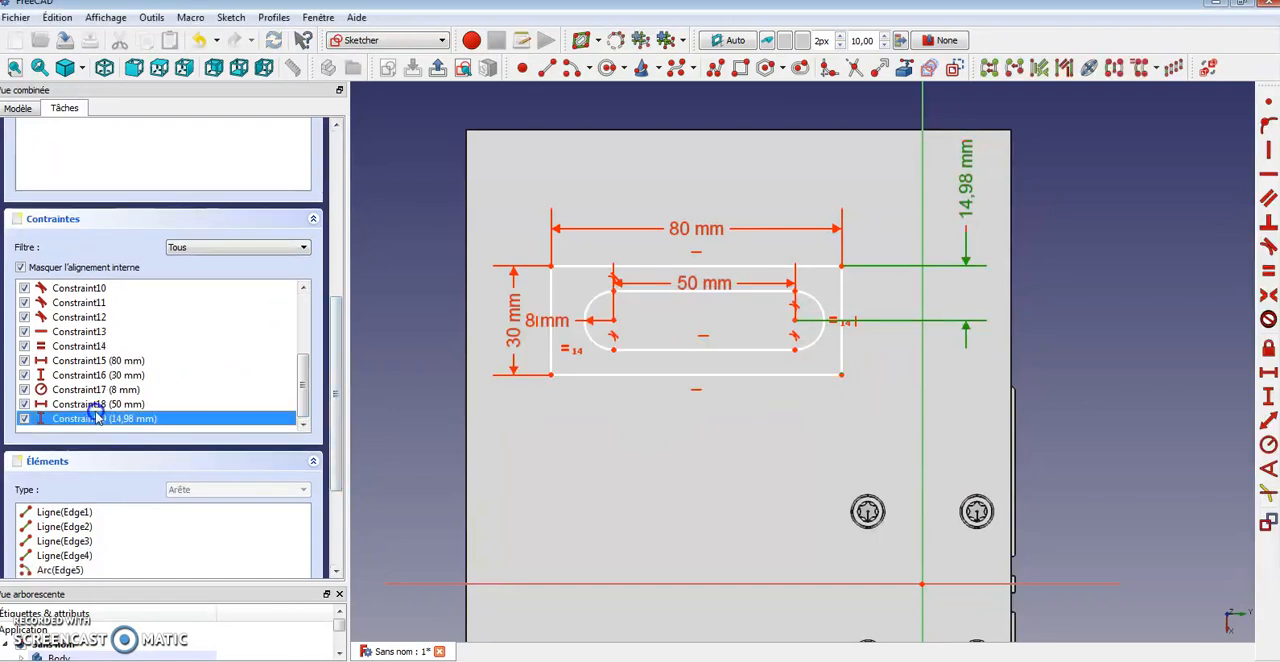
key("Delete")
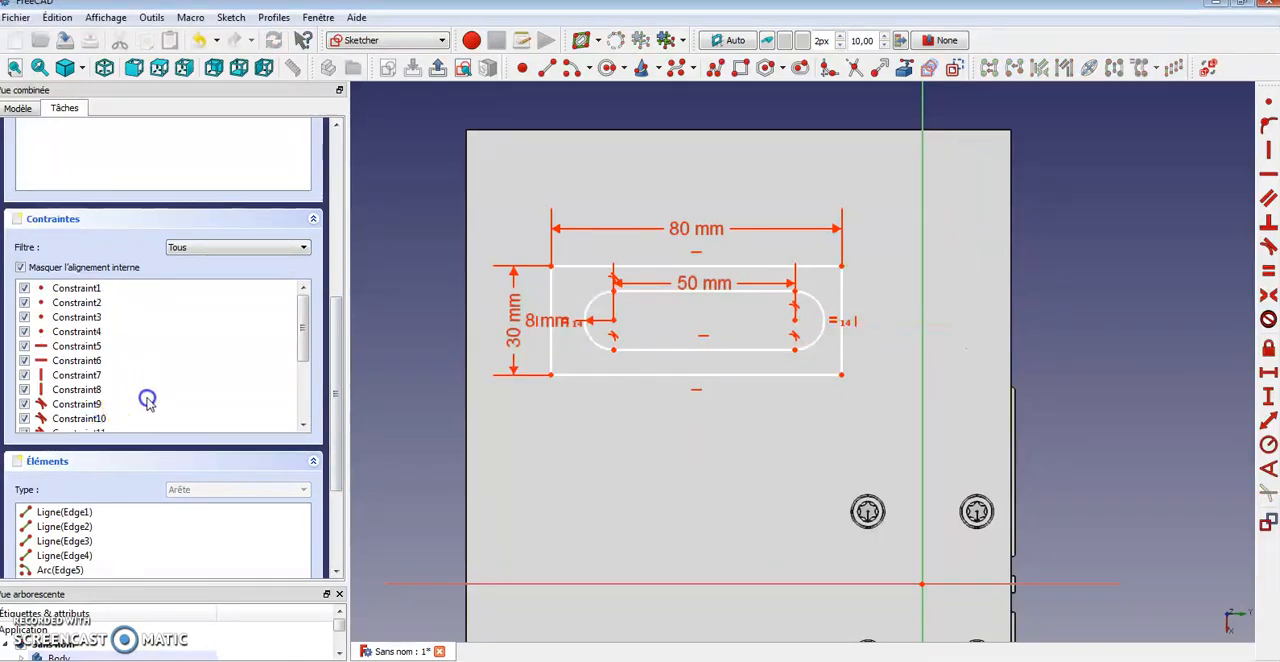
left_click(797, 321)
left_click(841, 374)
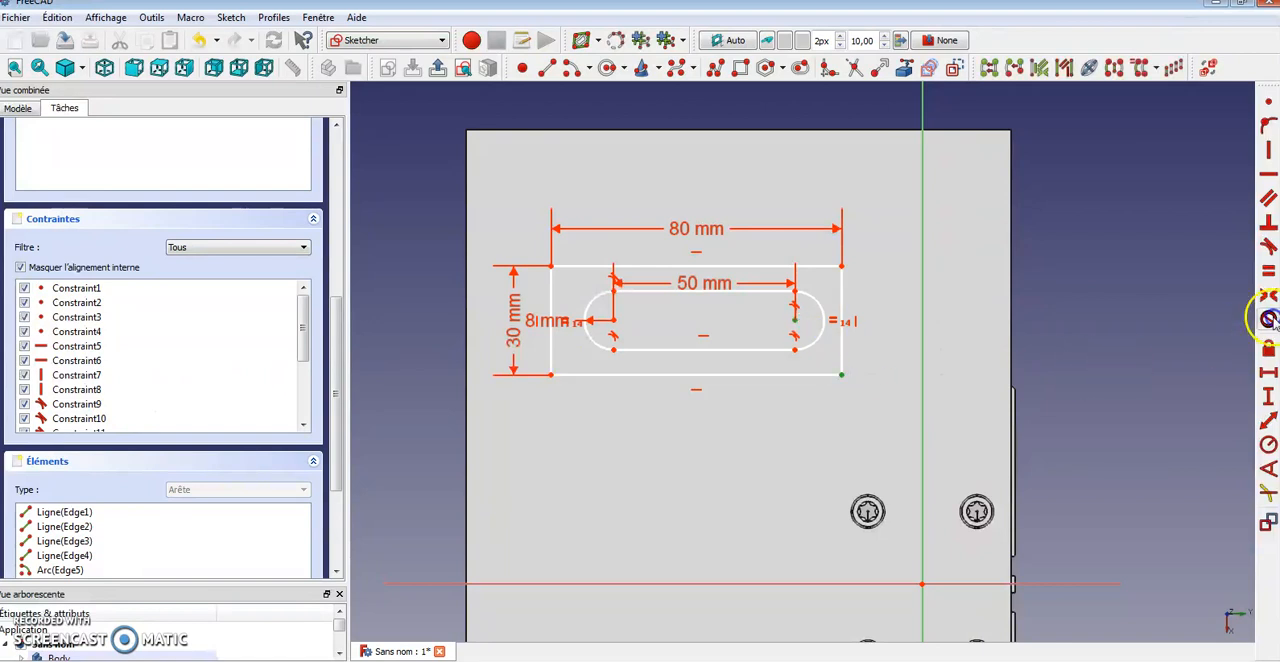
left_click(1268, 398)
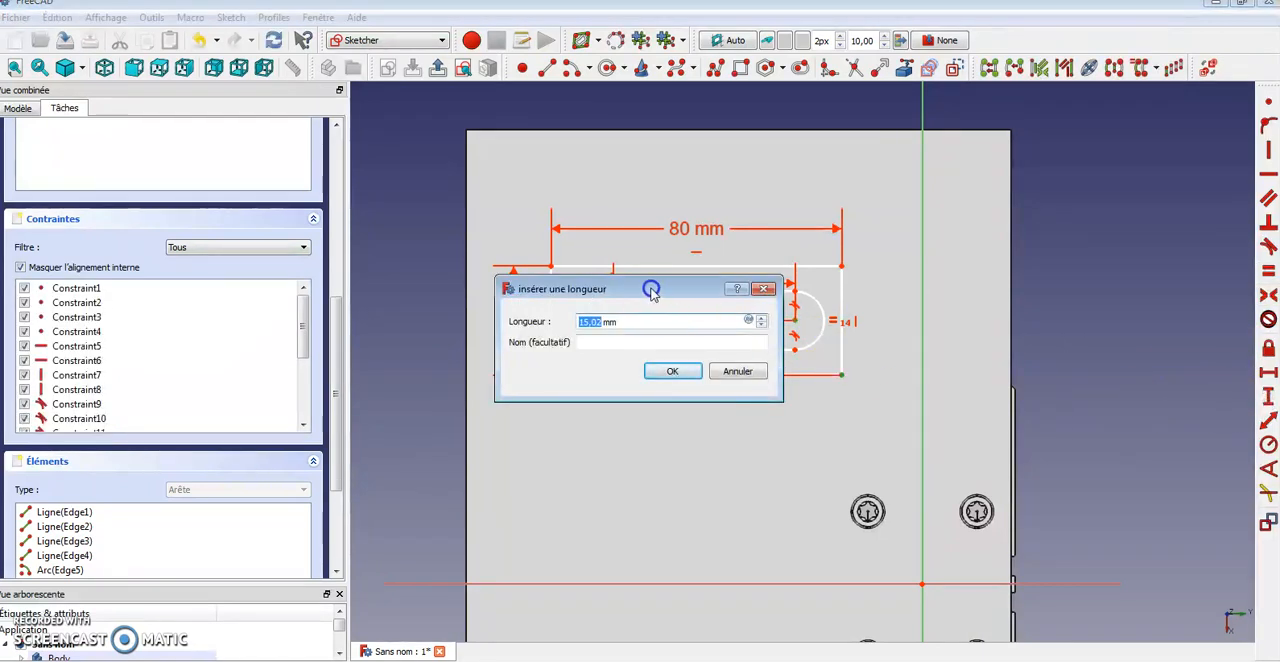
left_click(678, 370)
left_click_drag(757, 360, 961, 427)
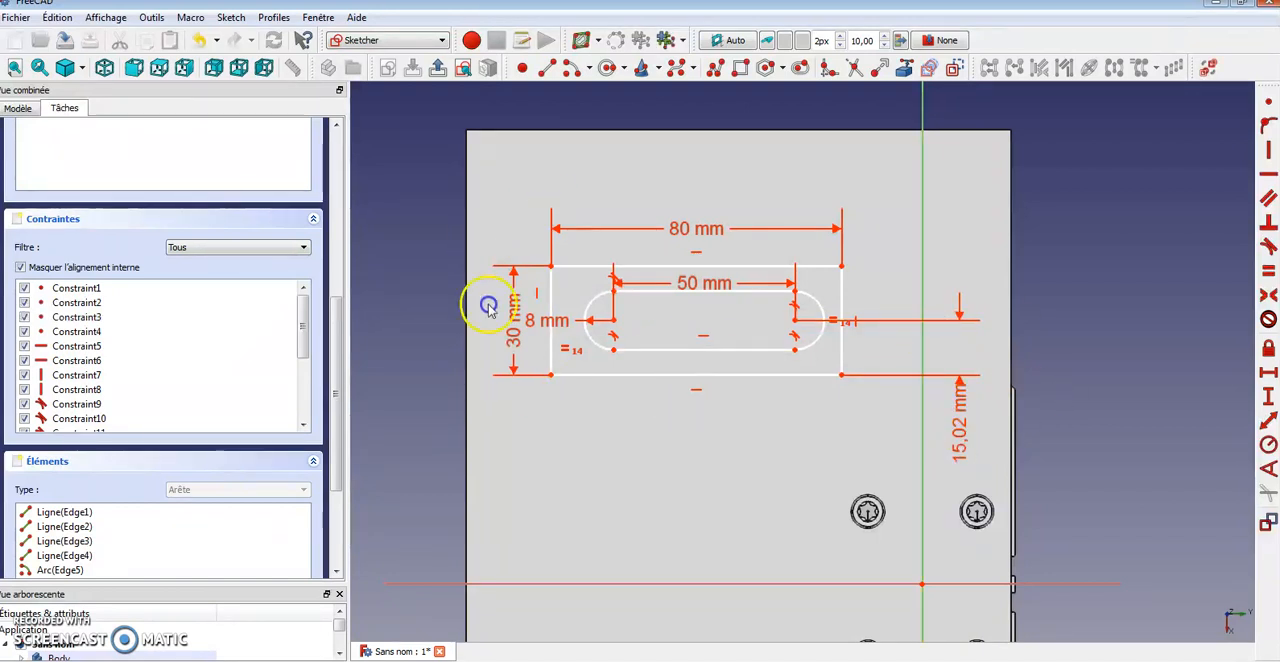
double_click(960, 432)
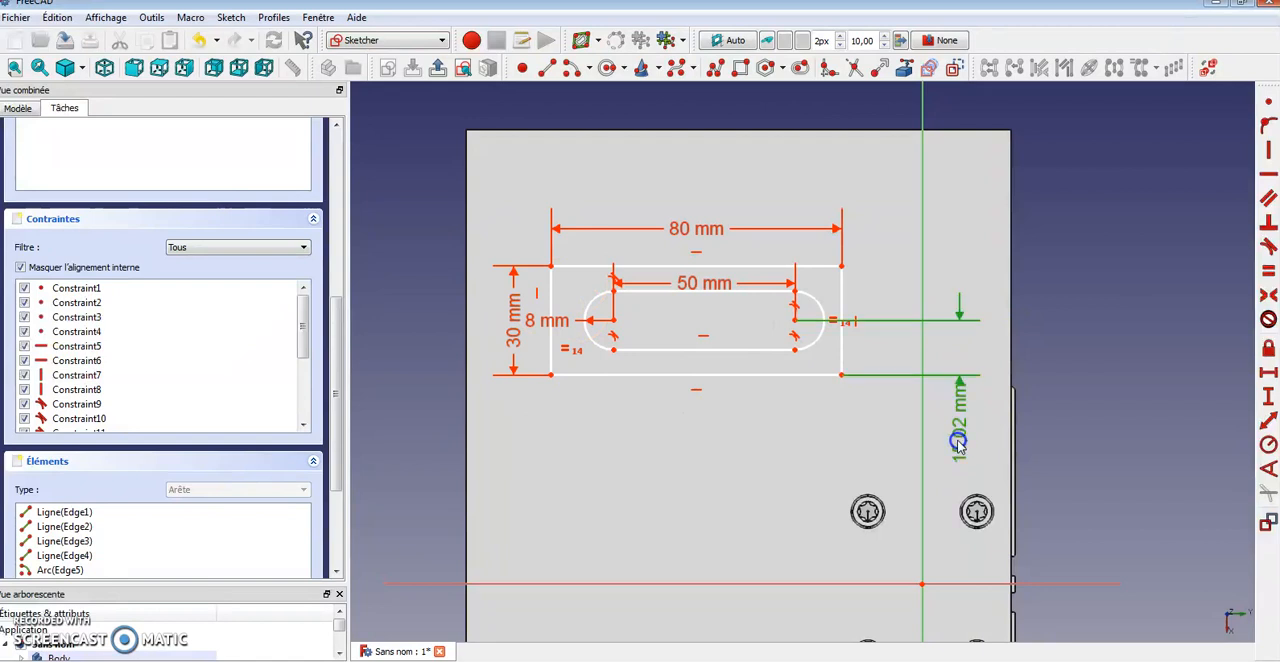
type("15")
key("Return")
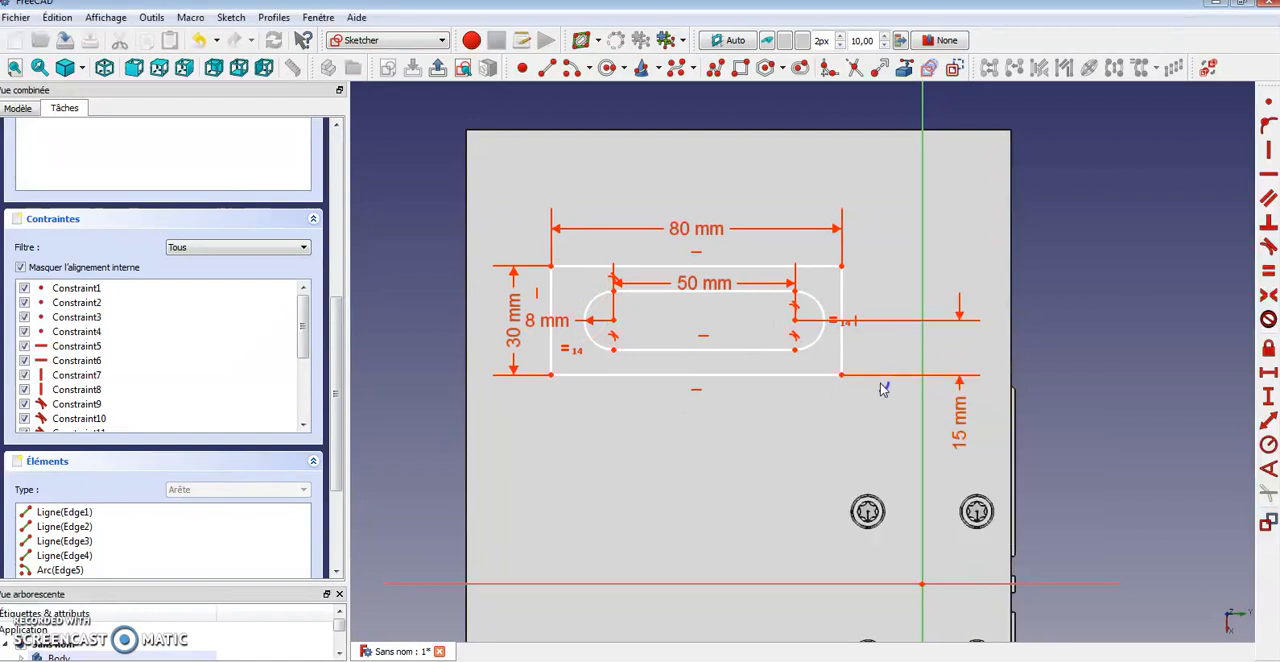
Drag the slot's arc centres to reposition the slot horizontally inside the rectangle
mouse_move(797, 320)
left_mouse_down()
mouse_move(832, 330)
mouse_move(820, 331)
mouse_move(811, 280)
mouse_move(826, 304)
mouse_move(785, 315)
left_mouse_up()
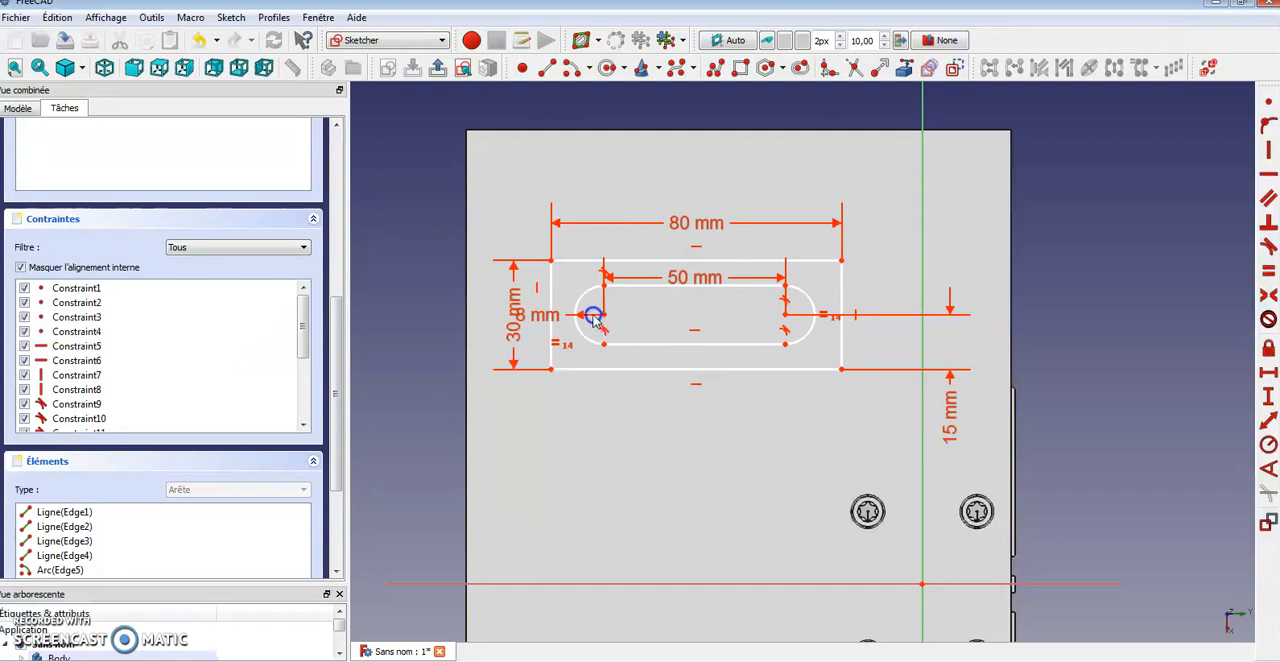
mouse_move(610, 320)
left_mouse_down()
mouse_move(546, 314)
mouse_move(663, 280)
mouse_move(611, 309)
left_mouse_up()
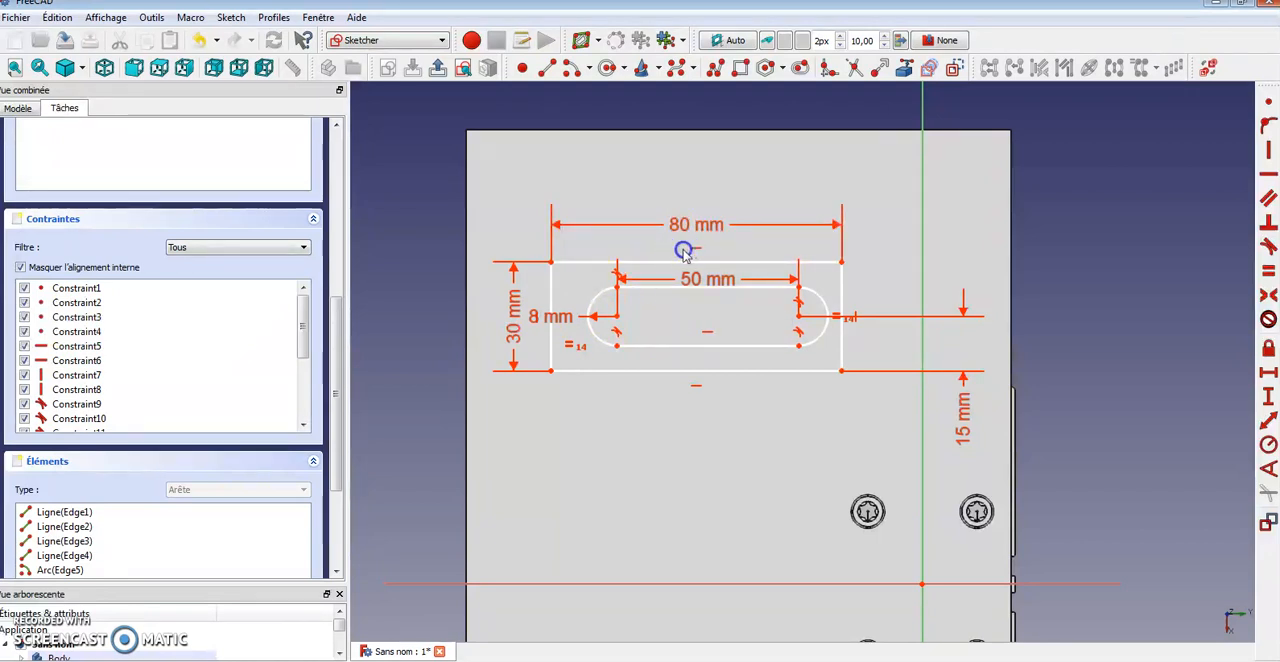
Add a horizontal distance of 80-50-16 mm from the slot's right arc centre to the rectangle's bottom-right corner
left_click(799, 318)
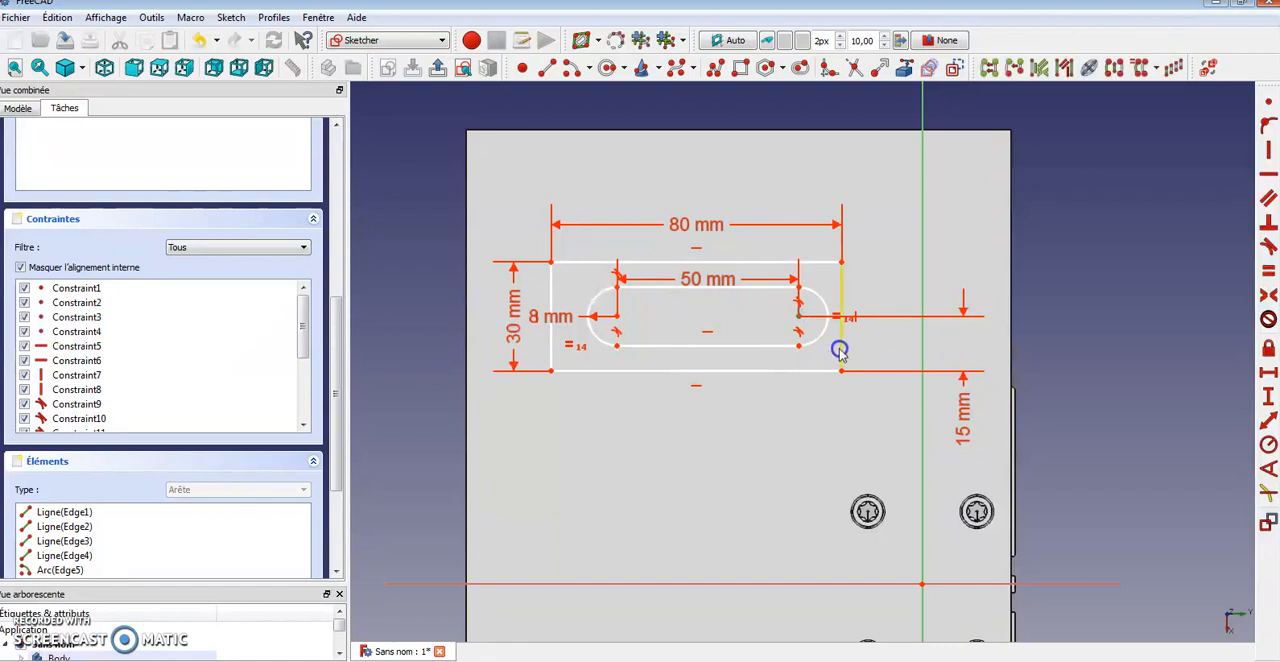
left_click(842, 372)
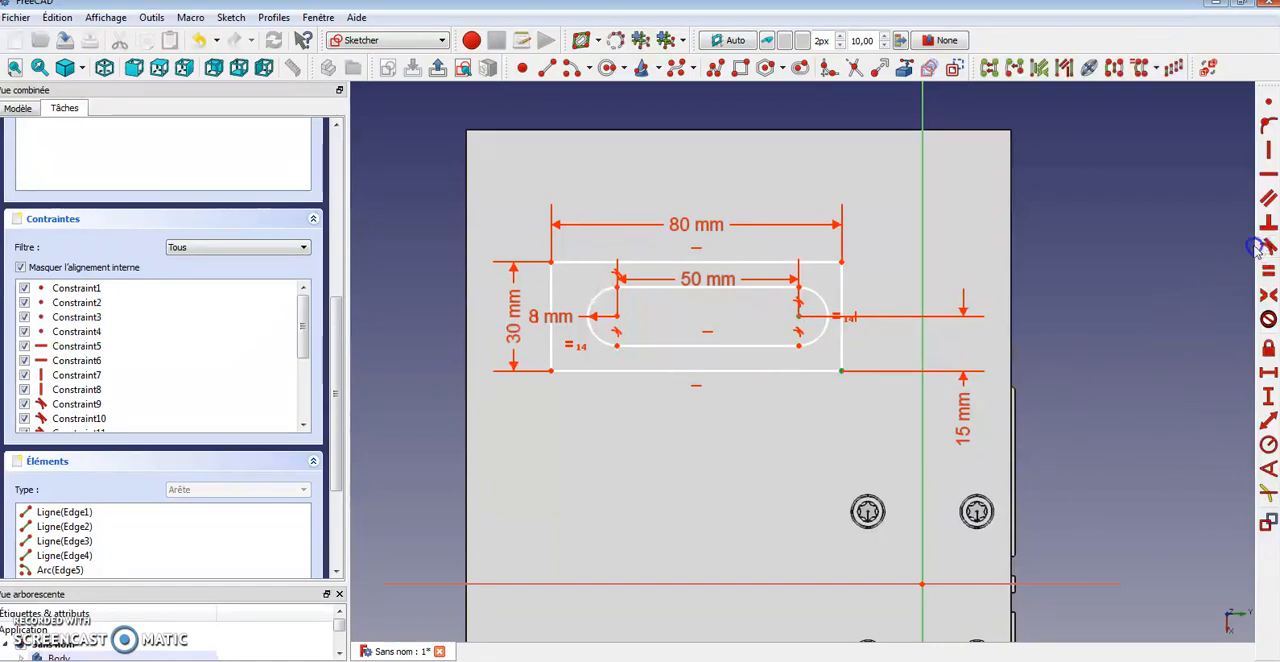
left_click(1268, 372)
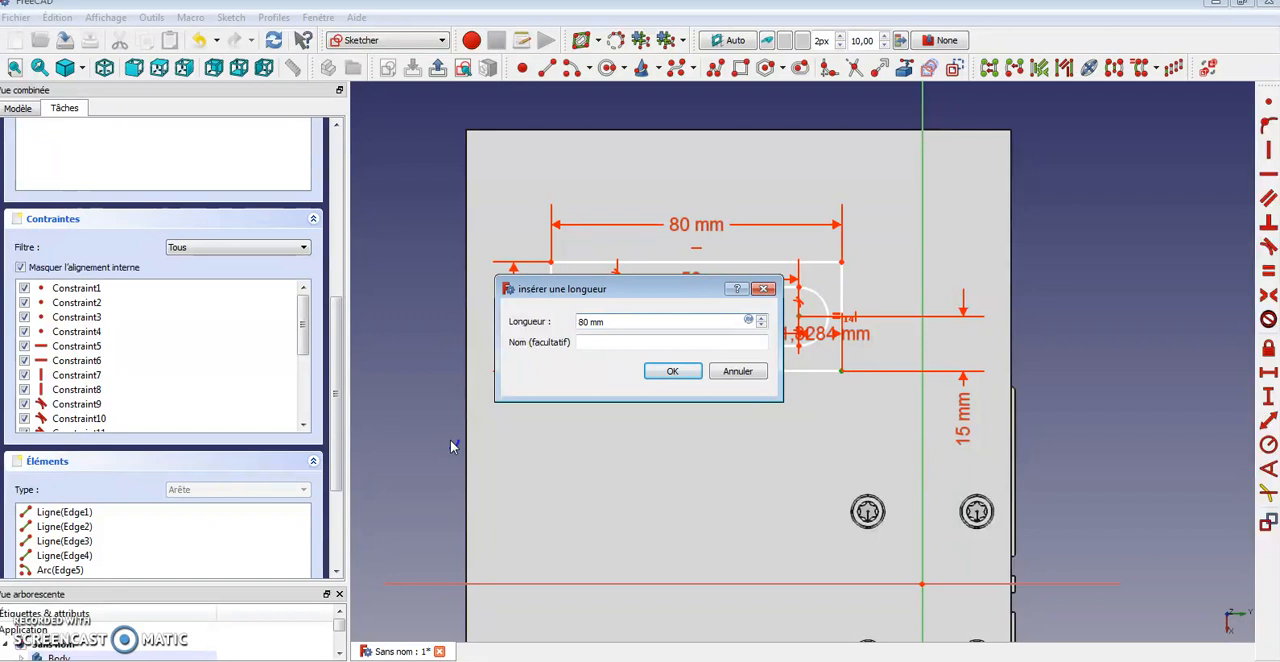
type("80-5")
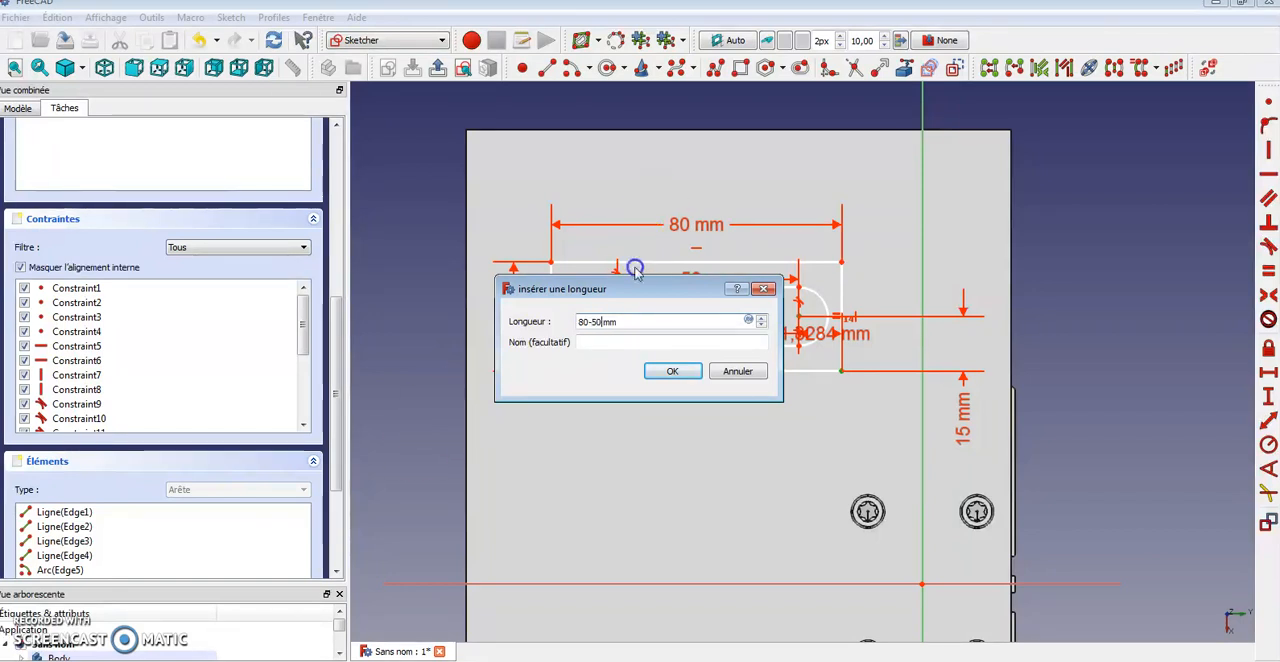
mouse_move(650, 290)
left_mouse_down()
mouse_move(640, 489)
mouse_move(650, 395)
left_mouse_up()
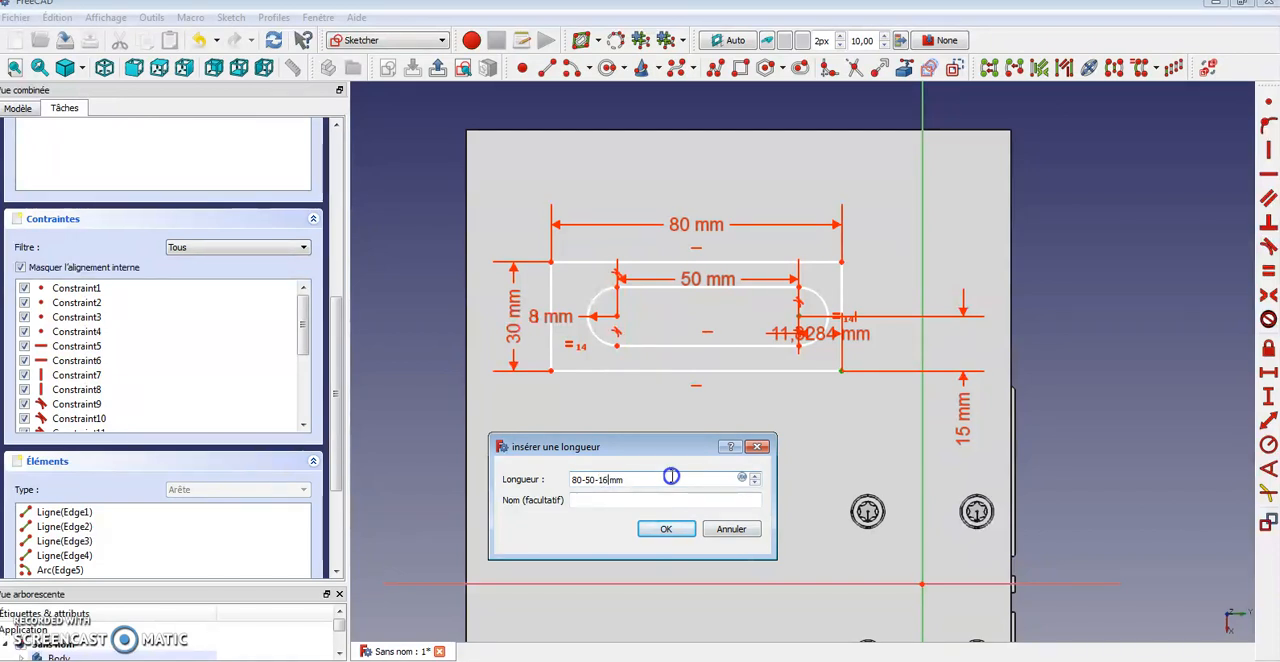
key("Return")
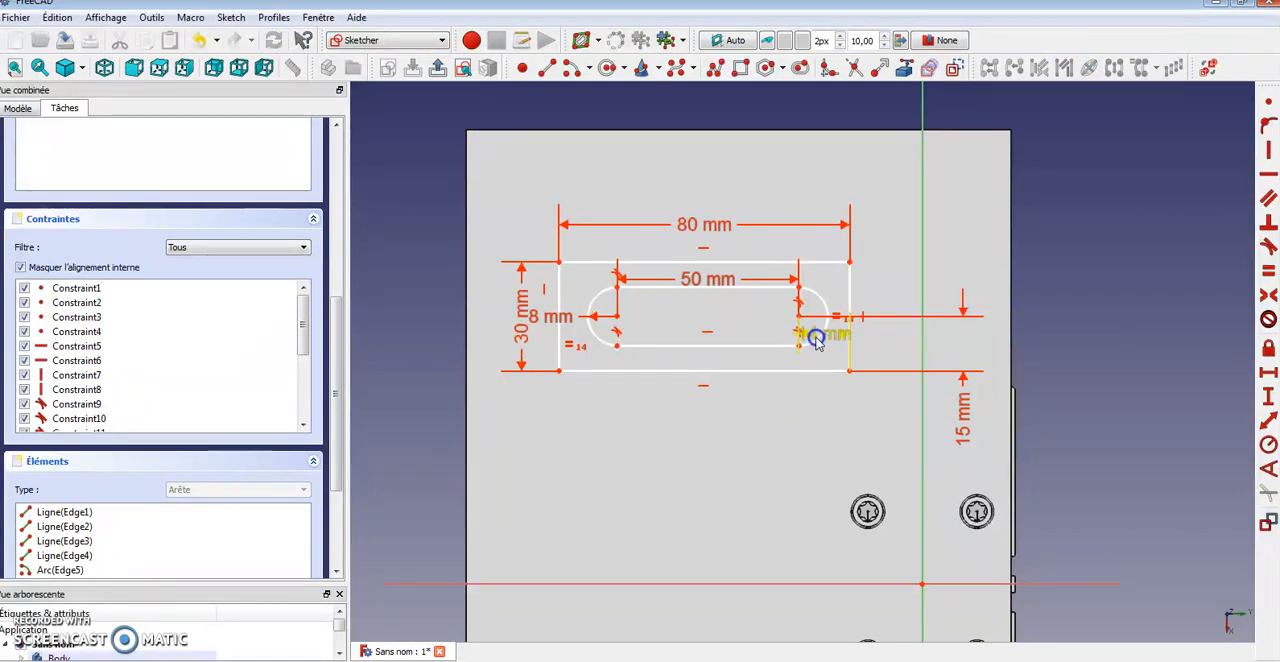
left_click(613, 327)
left_click(561, 368)
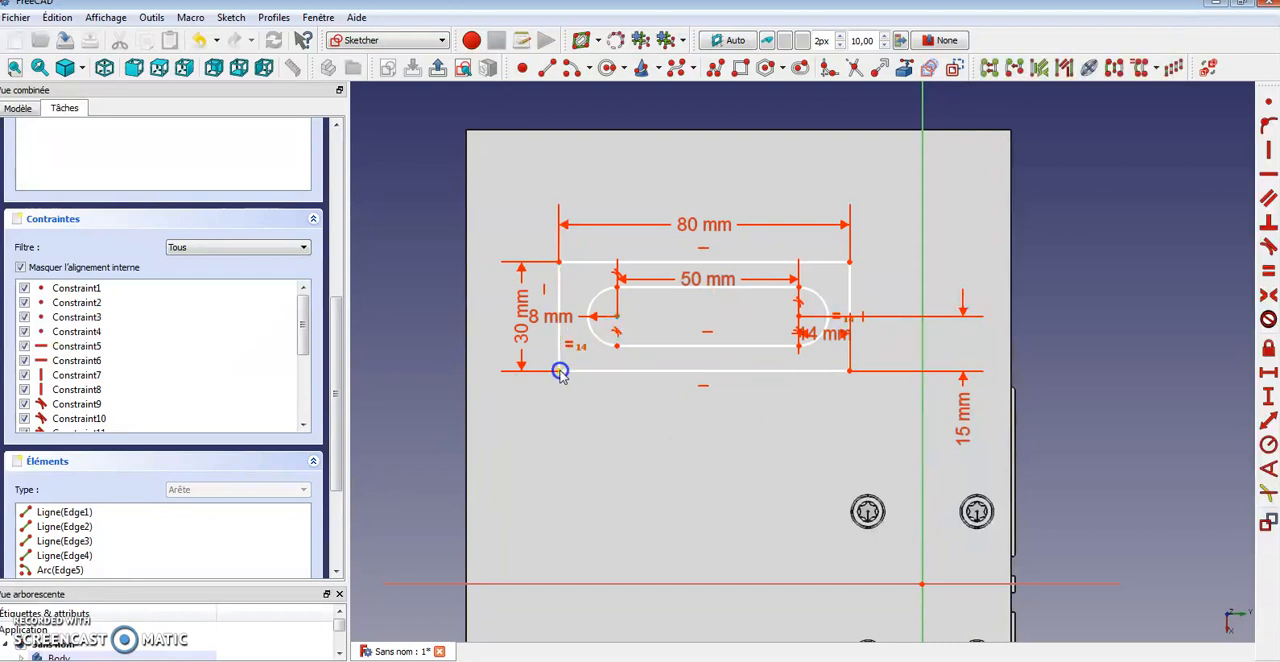
left_click(1269, 397)
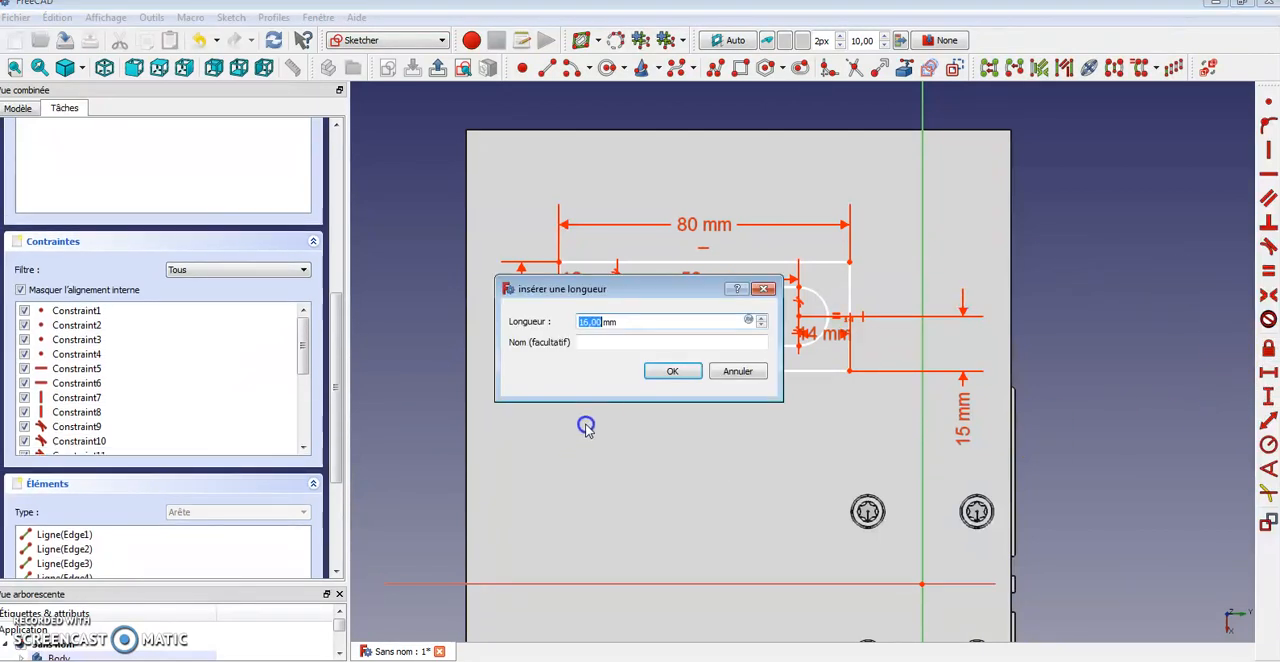
left_click(738, 372)
Set the slot's right horizontal distance constraint to 15 mm
double_click(805, 342)
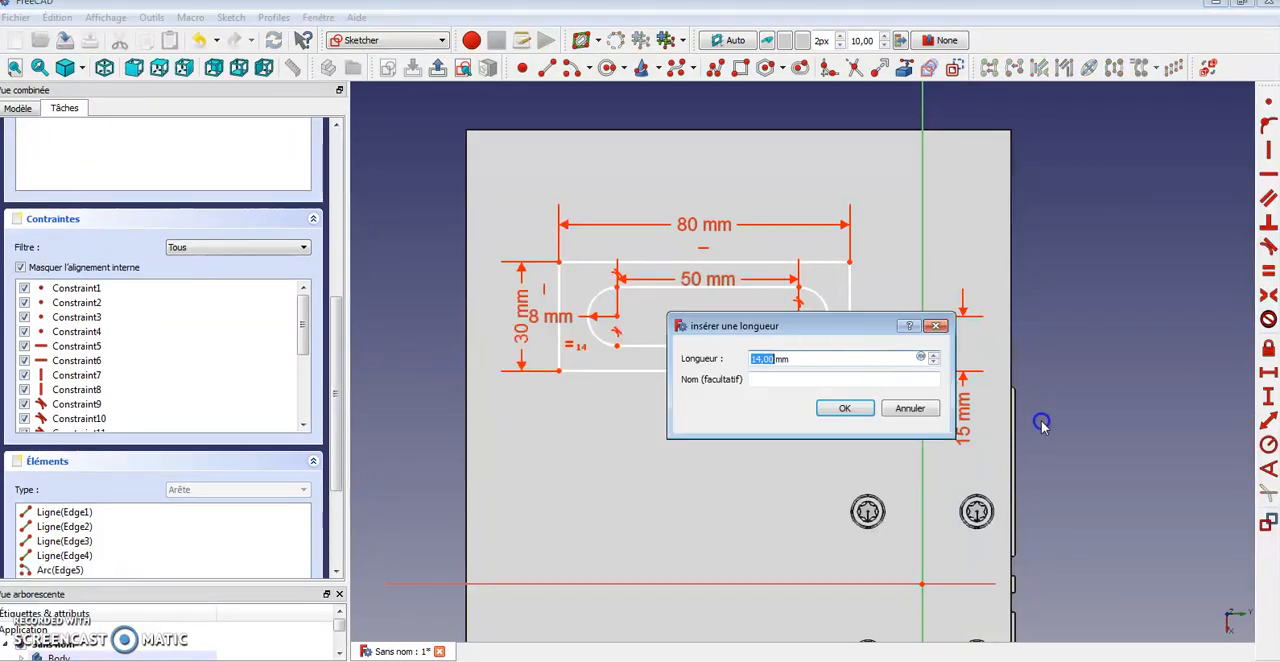
type("15")
key("Return")
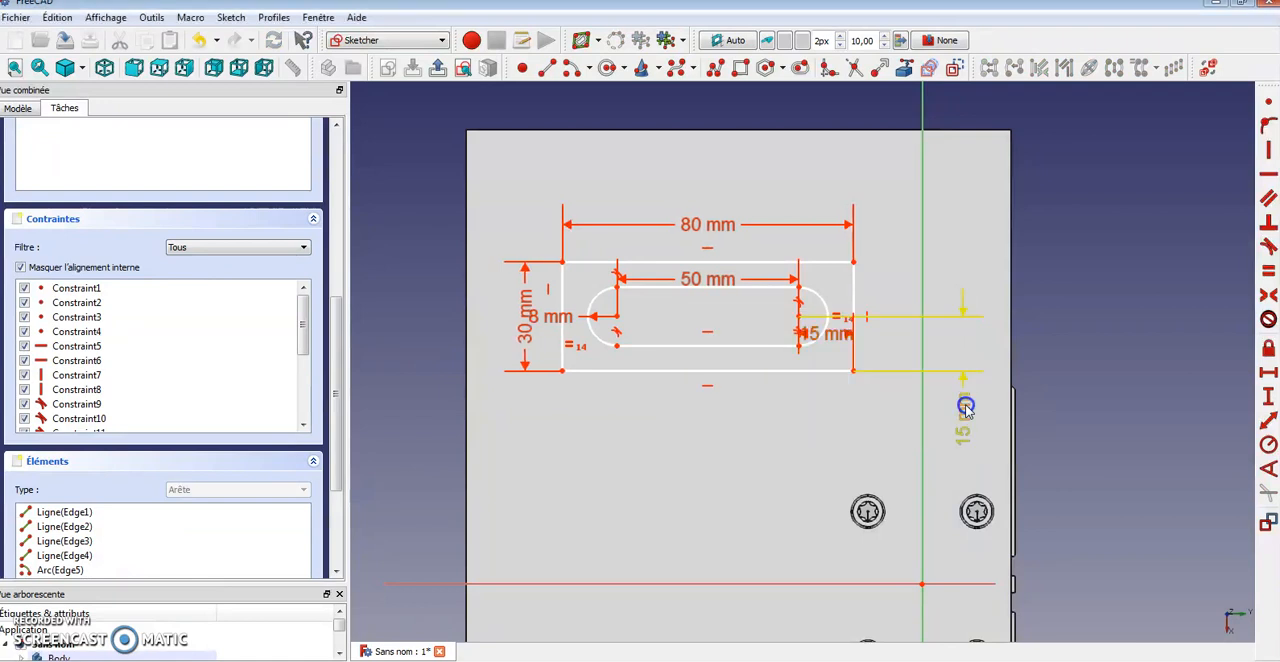
Mirror the whole rectangle and slot sketch about the sketch's horizontal axis
left_click_drag(685, 444, 662, 379)
left_click_drag(512, 214, 916, 464)
scroll(634, 502, "down", 3)
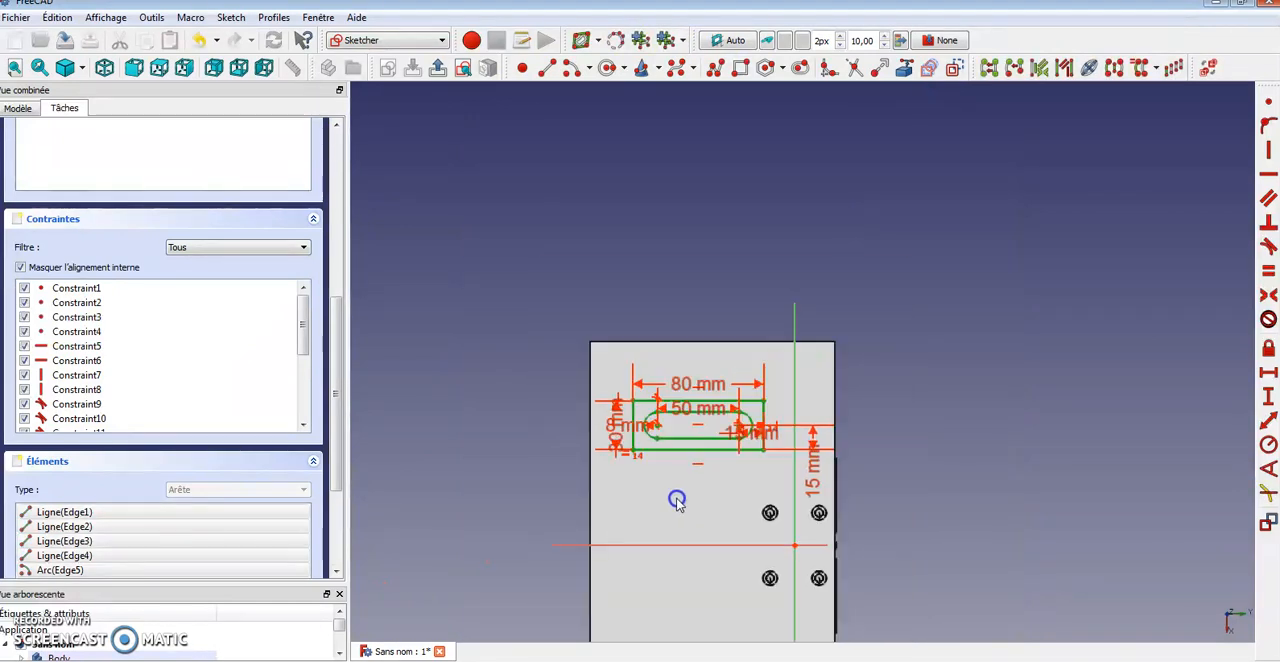
scroll(677, 500, "up", 2)
left_click(658, 569)
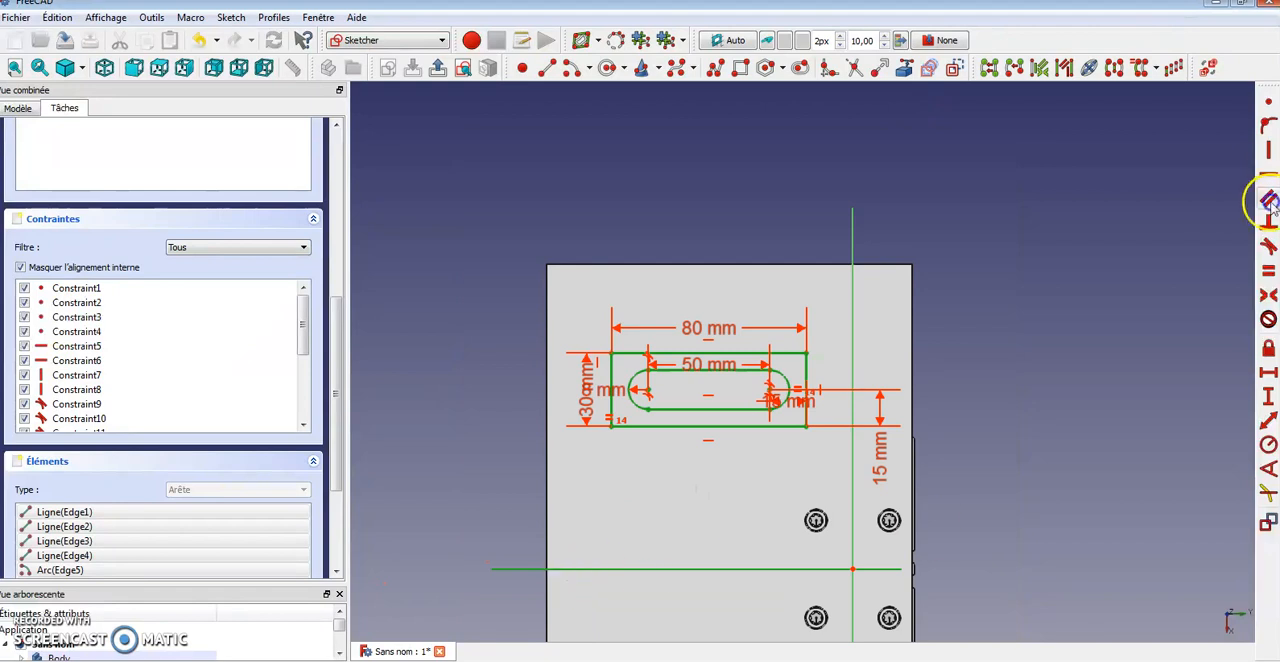
left_click(1117, 68)
Close the sketch
scroll(969, 402, "down", 3)
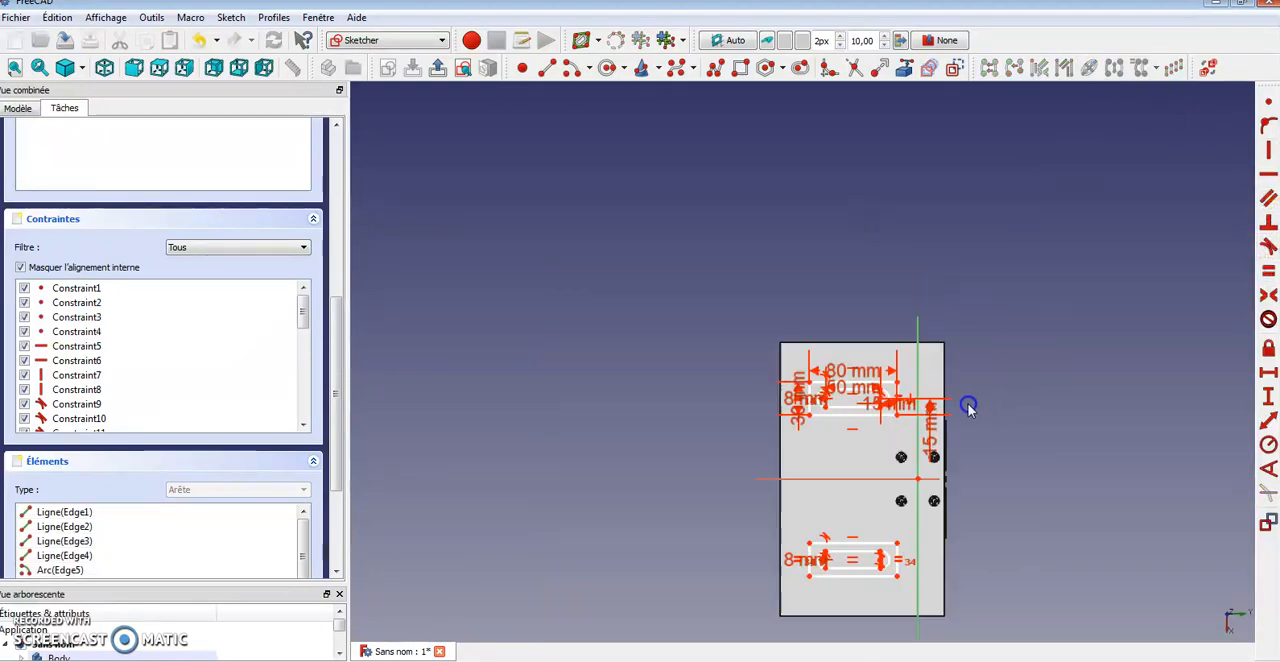
scroll(943, 349, "up", 1)
scroll(862, 505, "down", 1)
mouse_move(862, 505)
middle_mouse_down()
mouse_move(737, 257)
mouse_move(843, 346)
middle_mouse_up()
scroll(765, 275, "up", 3)
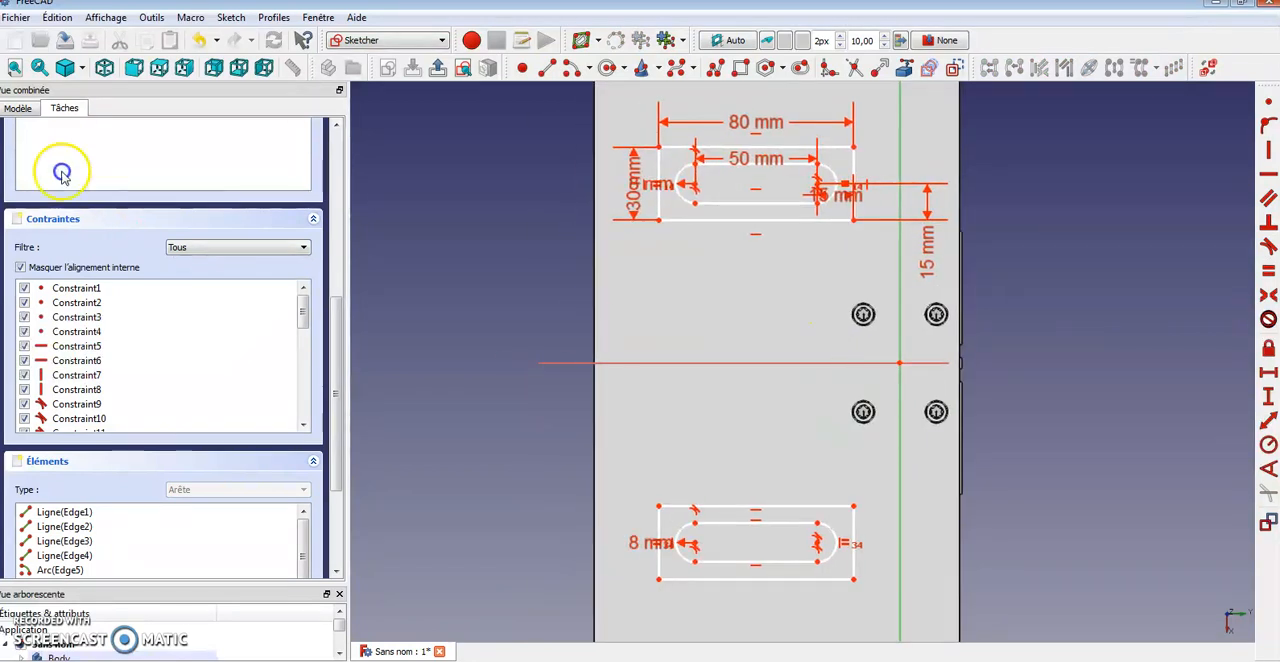
left_click_drag(337, 350, 340, 126)
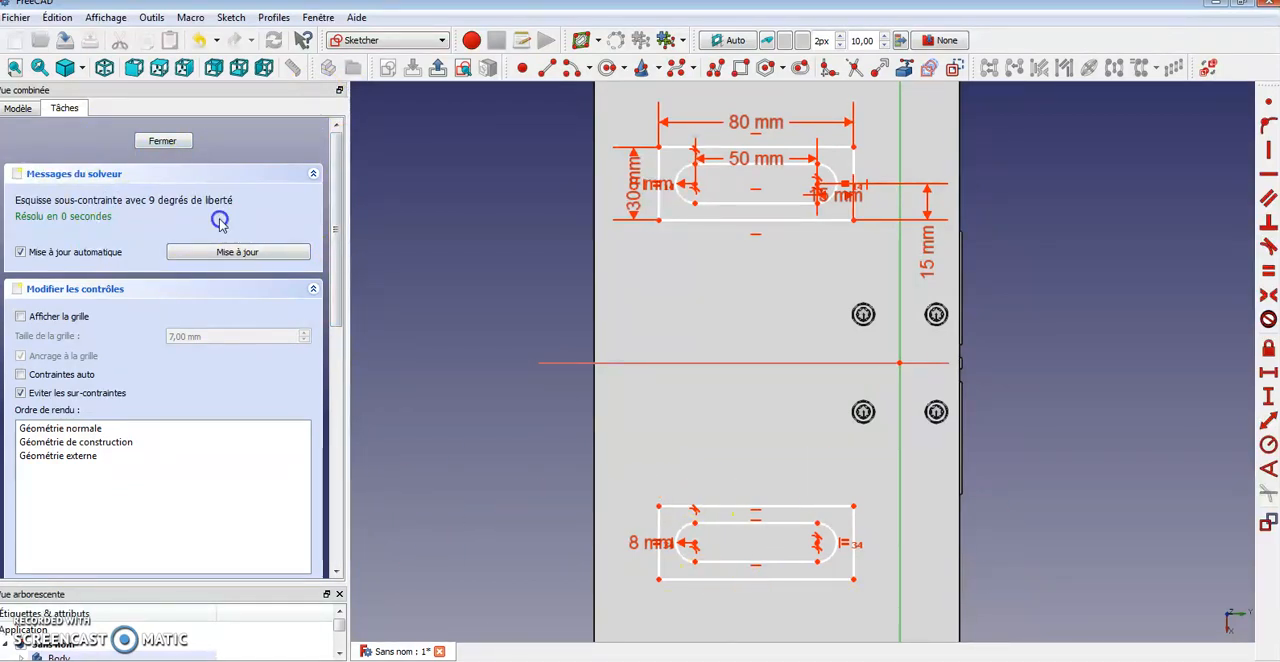
left_click(165, 141)
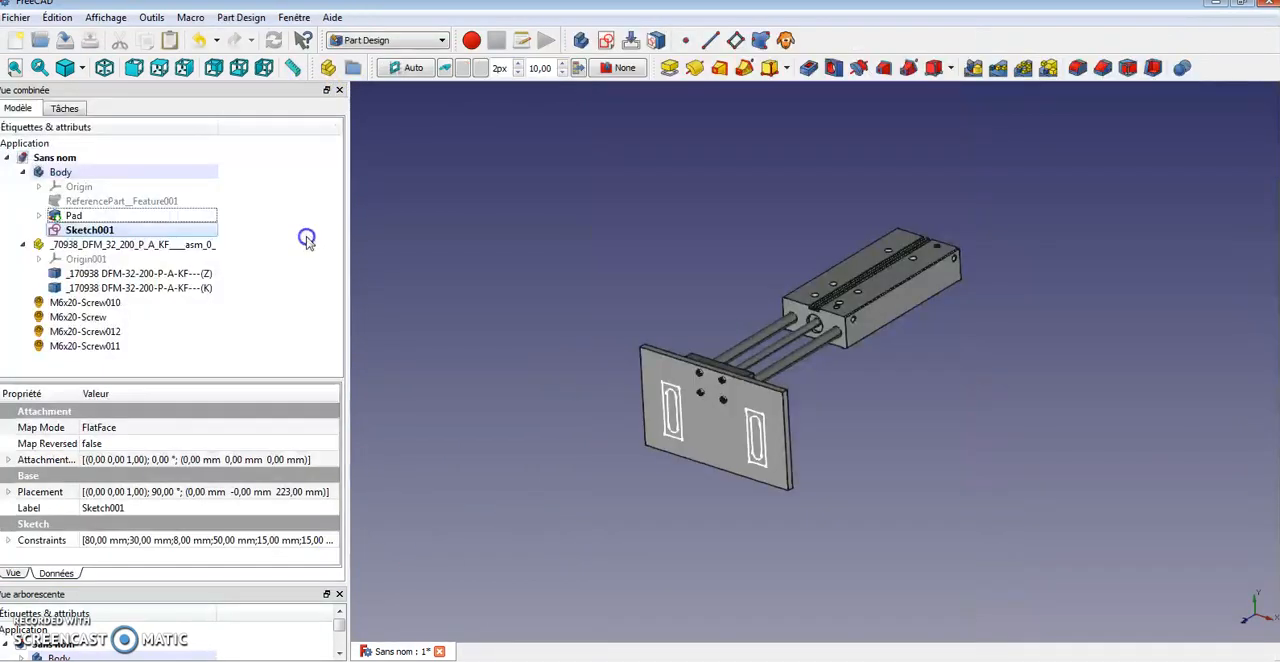
Pad the slot sketch 10 mm from the plate
left_click(70, 107)
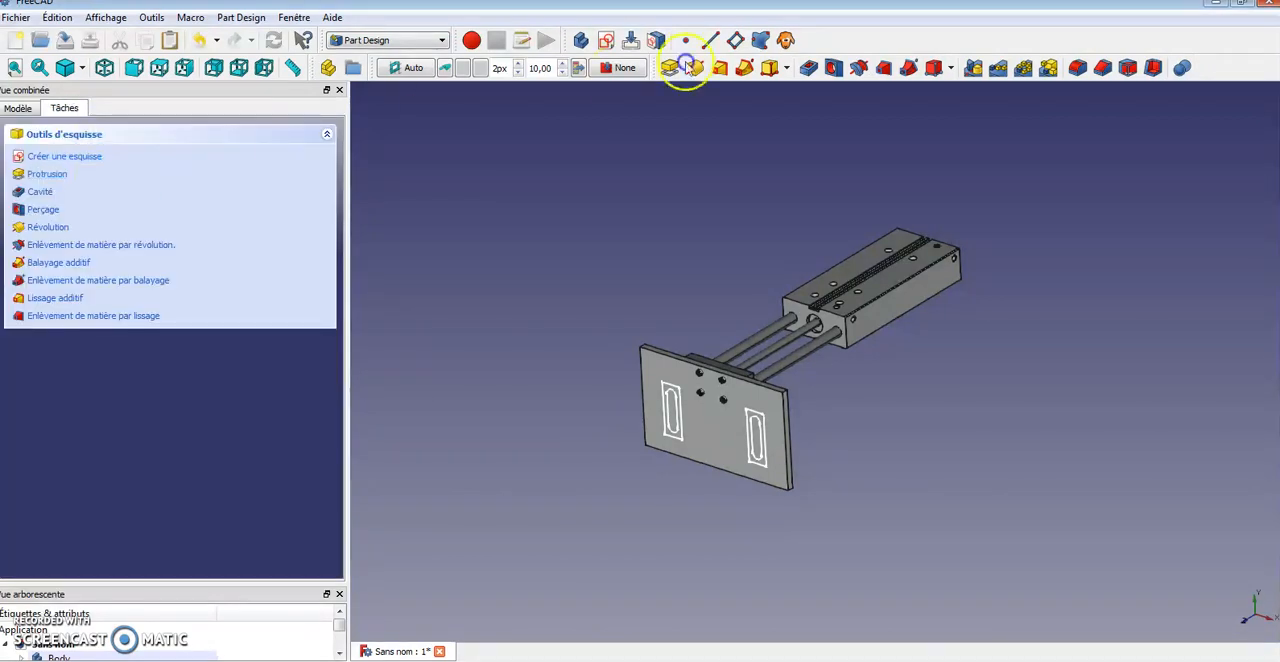
left_click(60, 177)
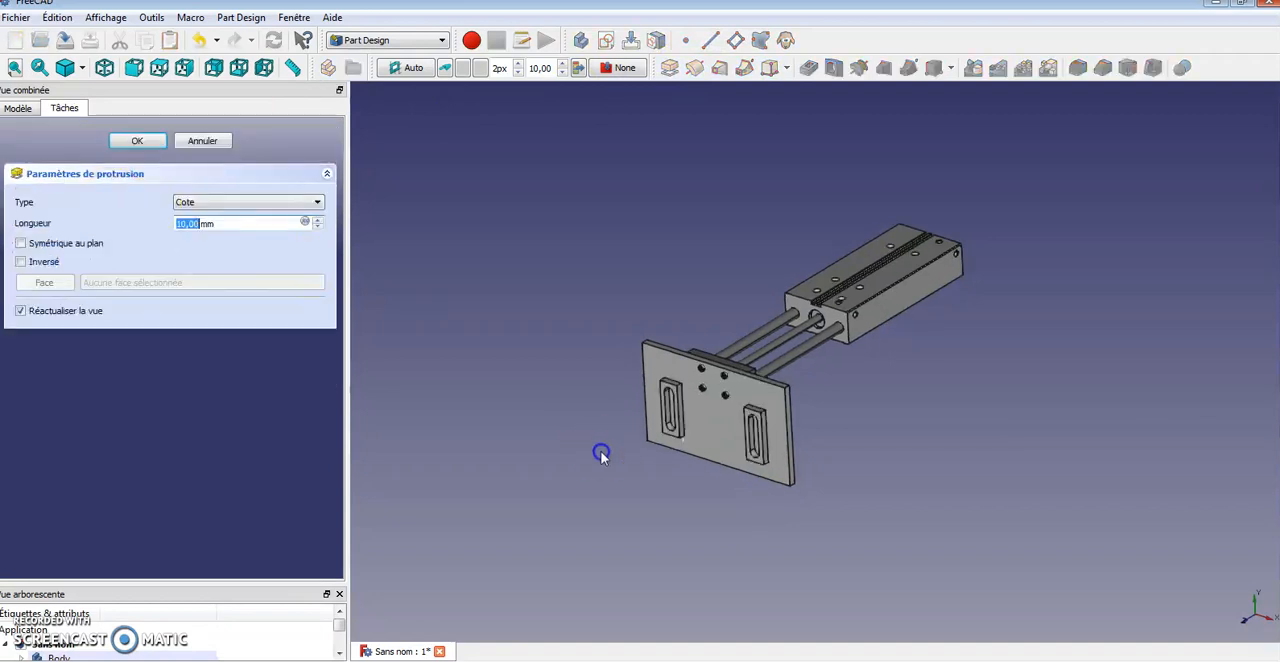
middle_click_drag(1011, 451, 909, 471)
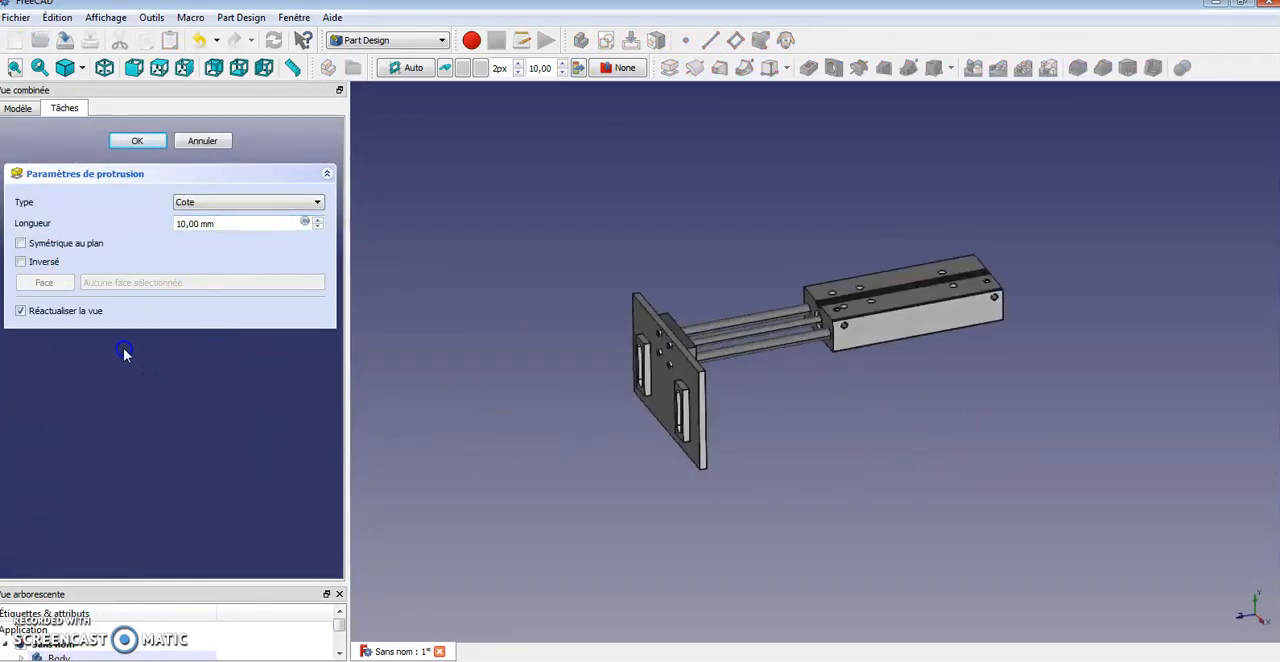
middle_click_drag(589, 497, 687, 451)
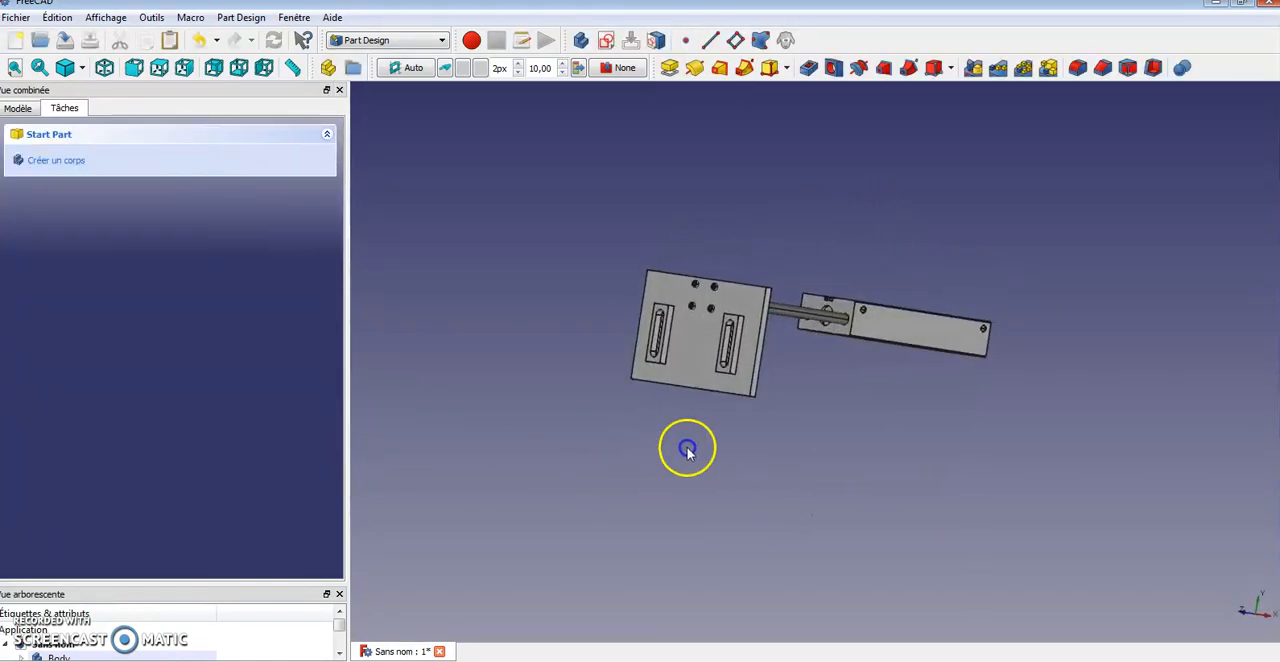
Create a new sketch on the side face of the right raised slot block
scroll(737, 354, "up", 4)
left_click(735, 354)
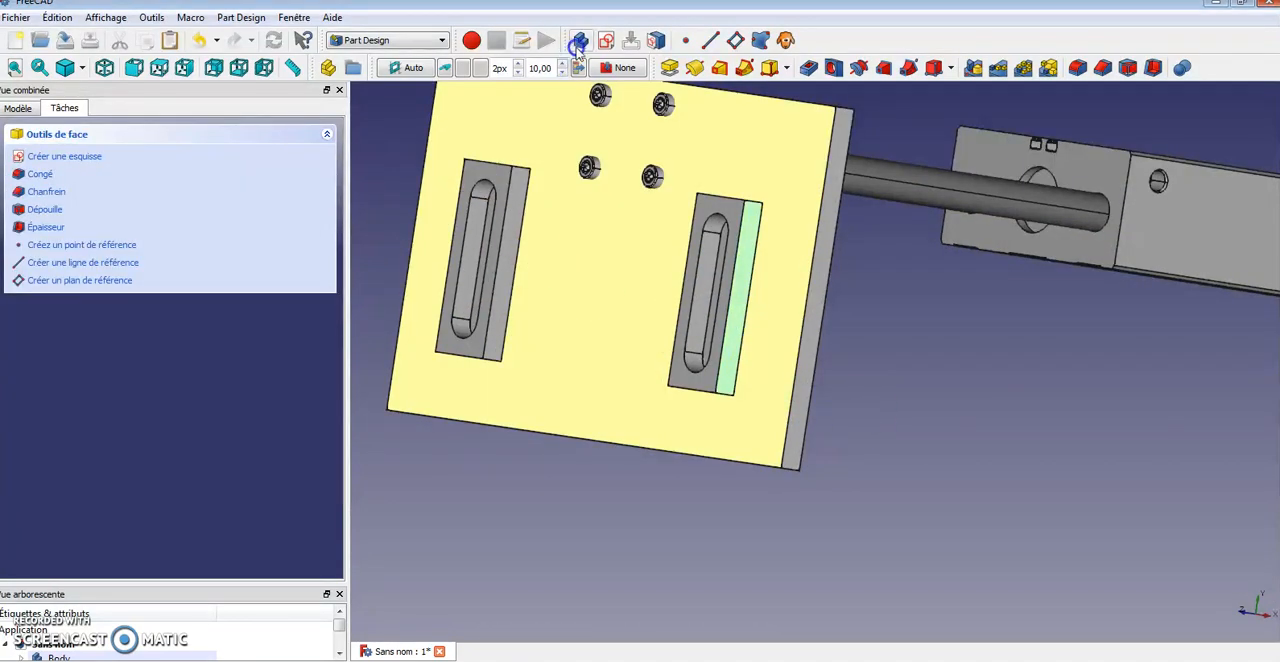
left_click(606, 42)
middle_click_drag(1072, 388, 811, 304)
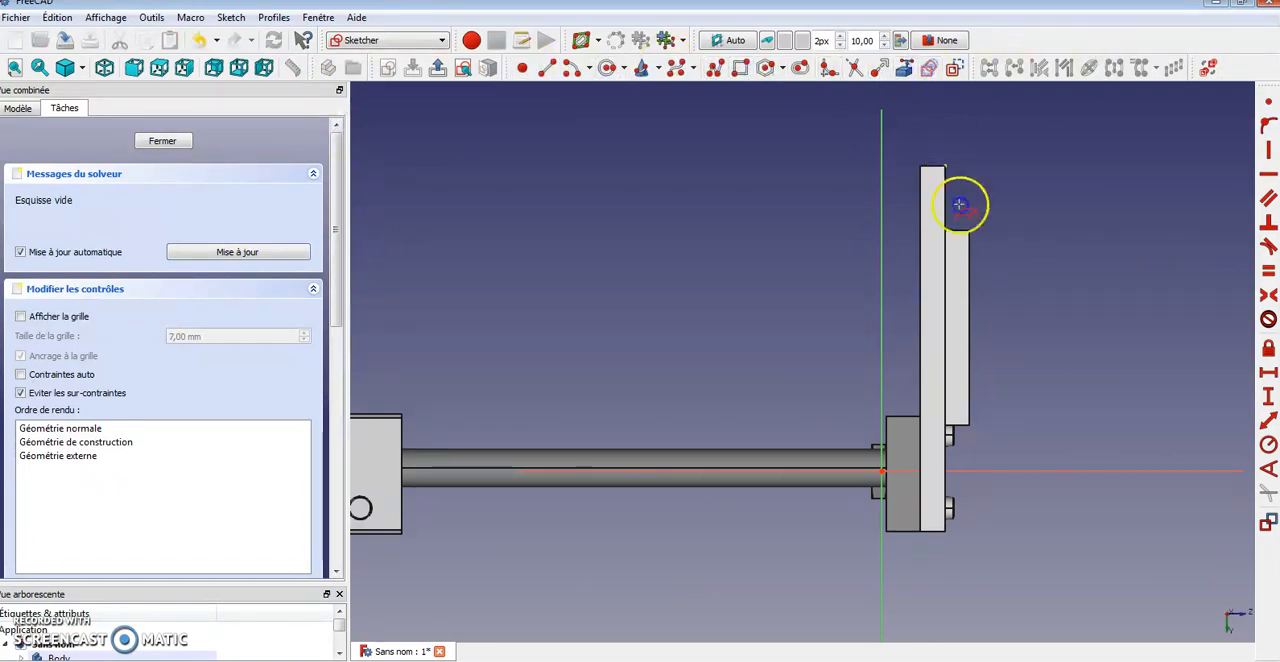
Project the raised block's edges into the sketch as external geometry
left_click(950, 236)
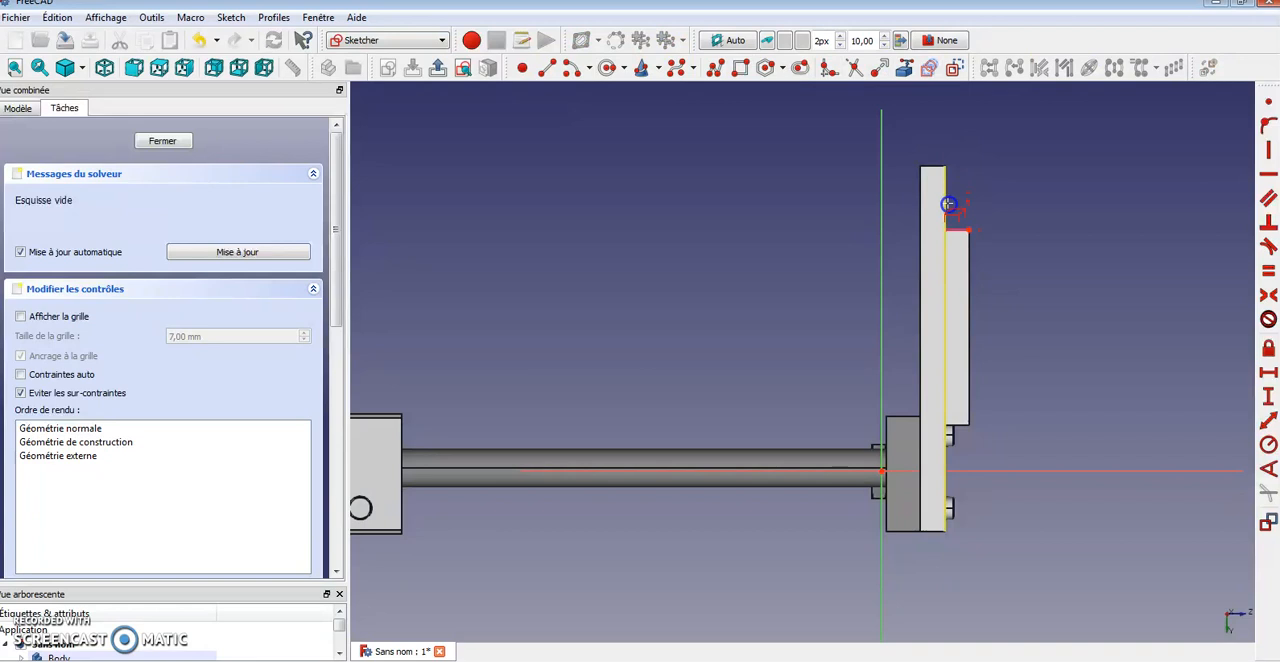
left_click(966, 424)
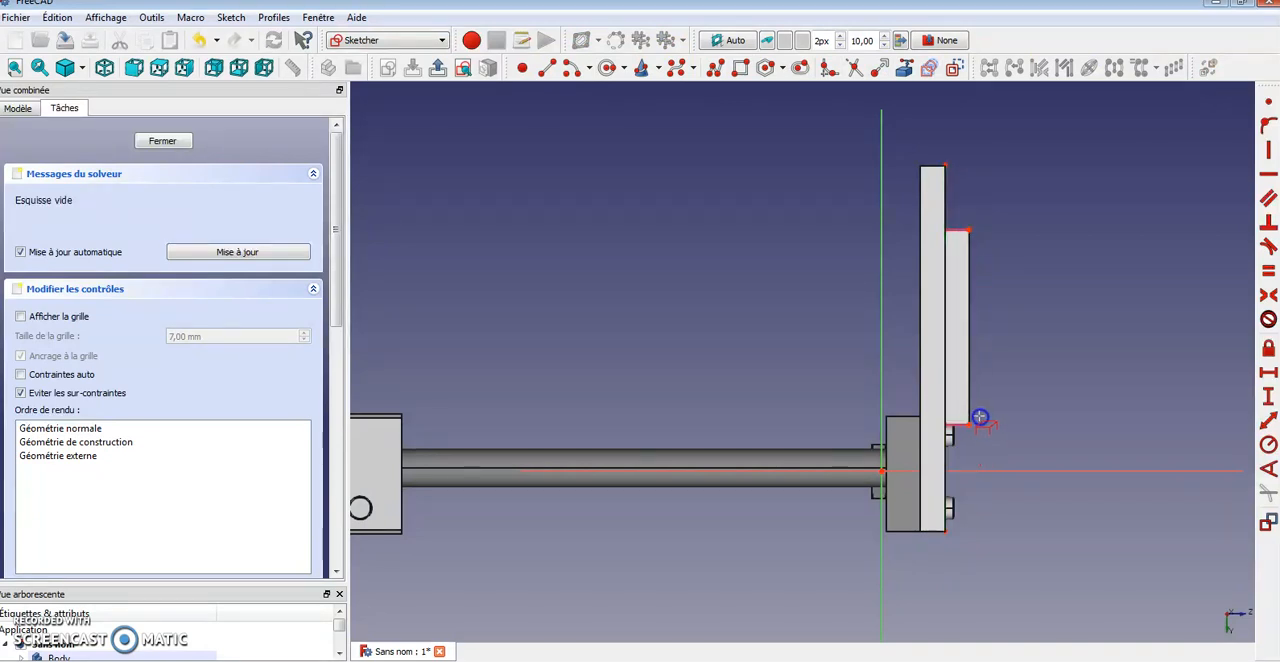
left_click(969, 410)
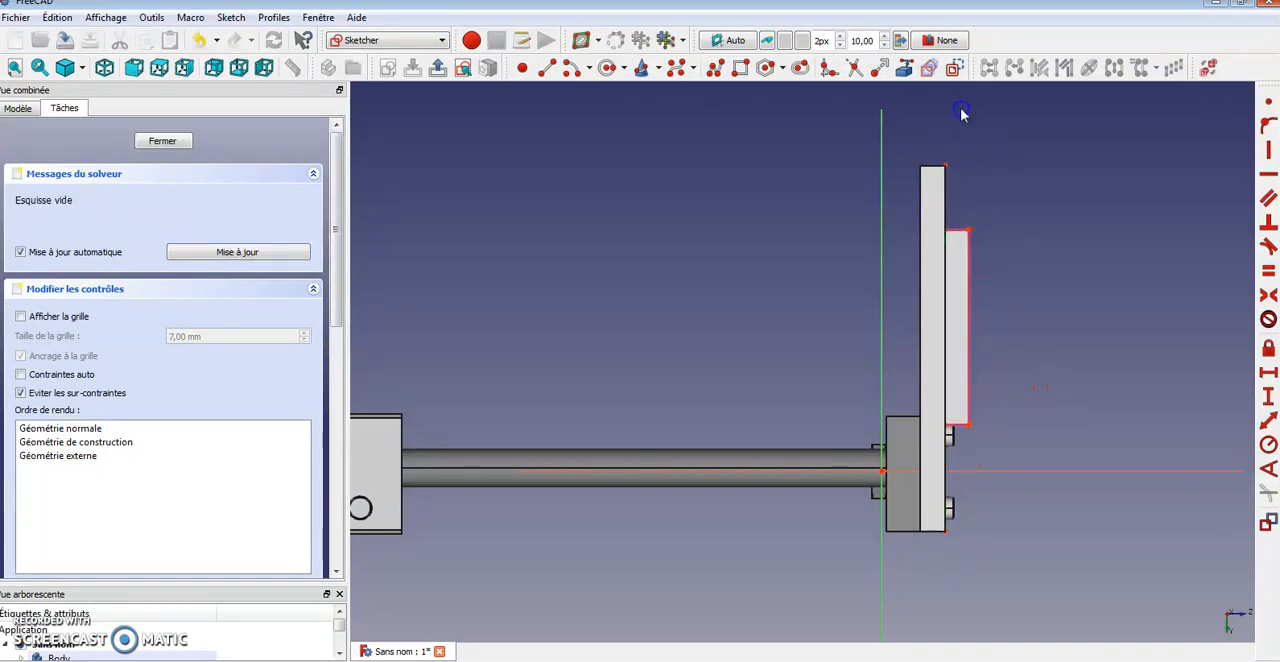
Draw a polyline triangle beside the plate and join its two lower endpoints with a coincident constraint
left_click(820, 72)
left_click(1068, 425)
left_click(991, 148)
left_click(1166, 148)
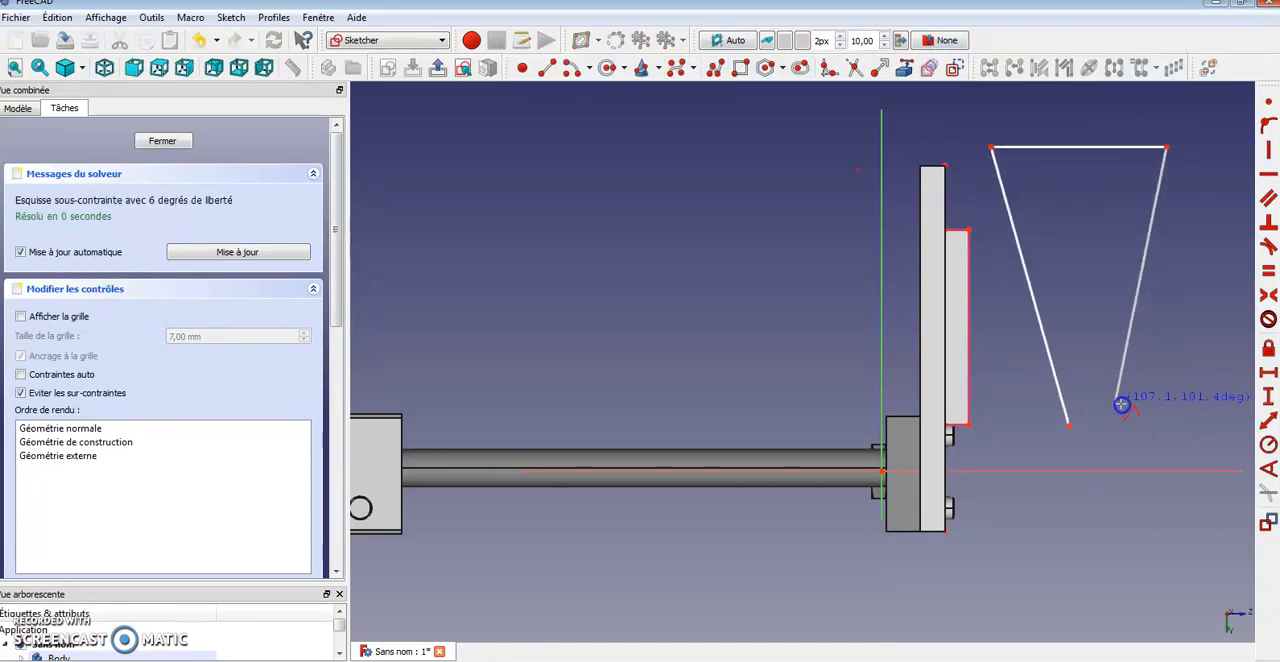
left_click(1120, 425)
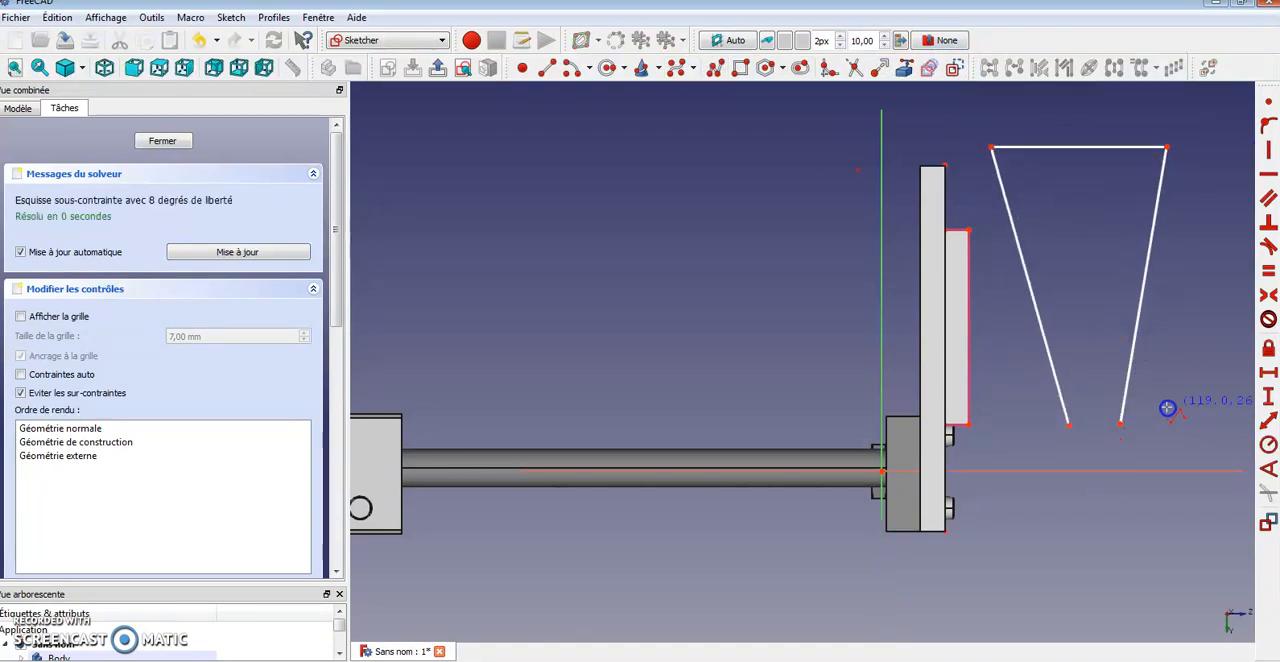
left_click(1120, 425)
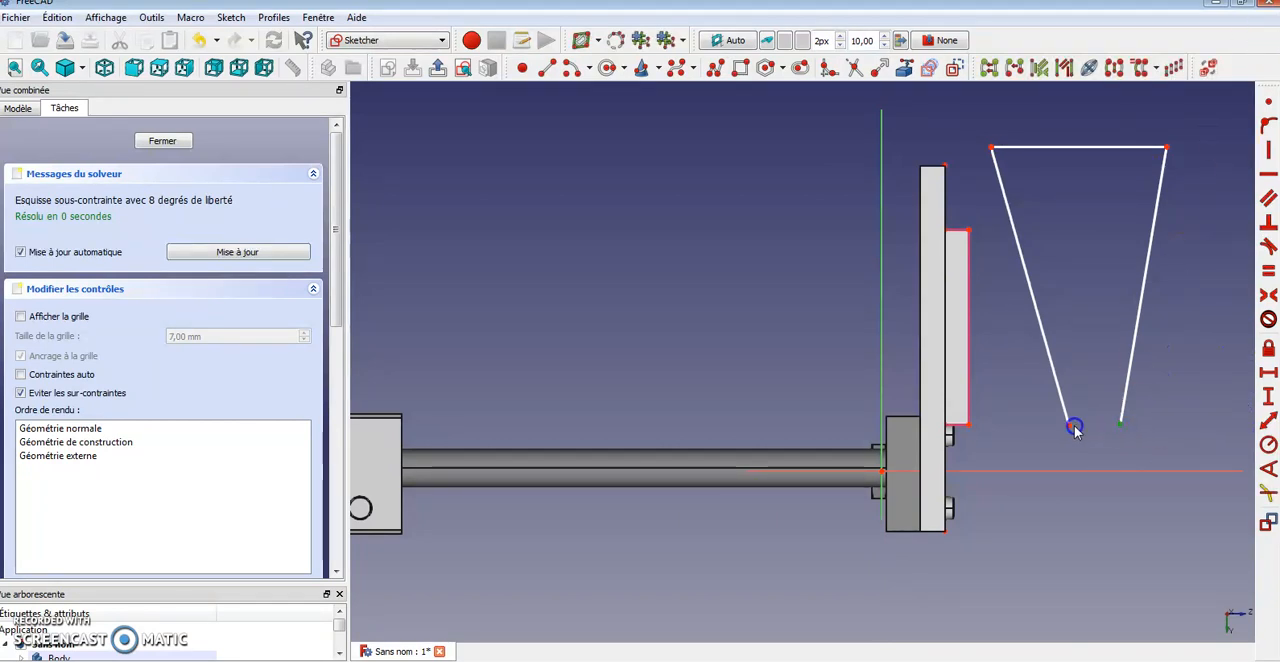
left_click(1155, 368)
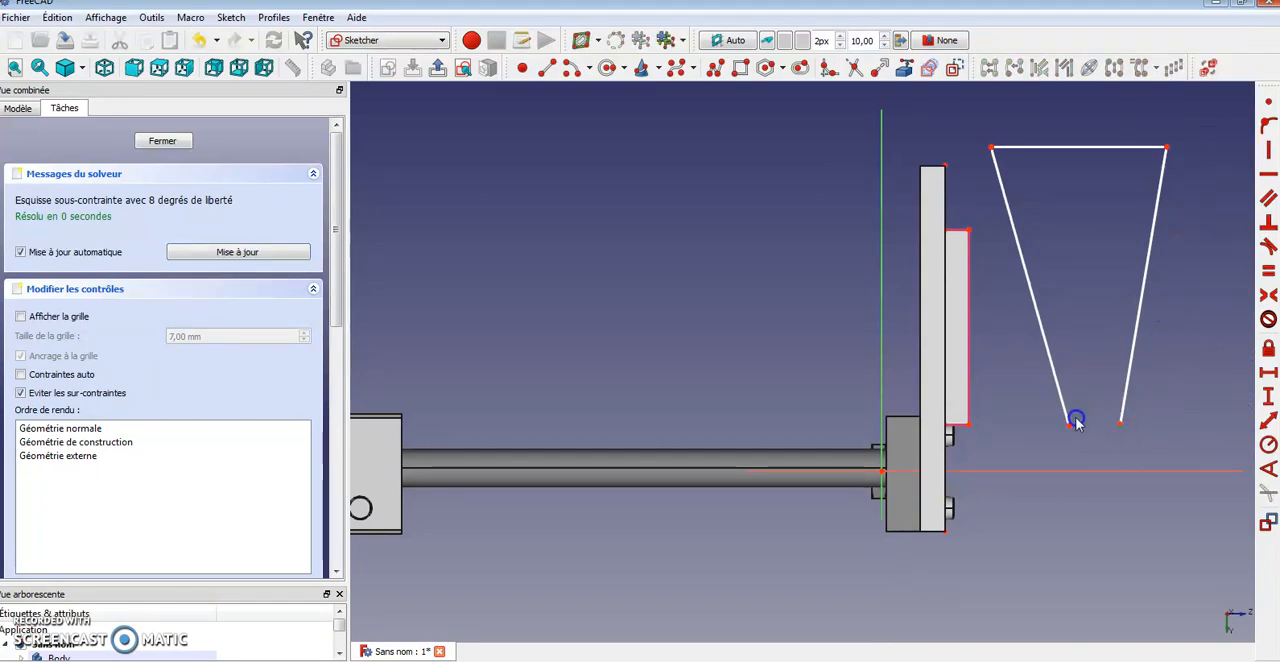
left_click(1267, 99)
Constrain the triangle's bottom vertex onto the sketch's horizontal axis
left_click(1124, 447)
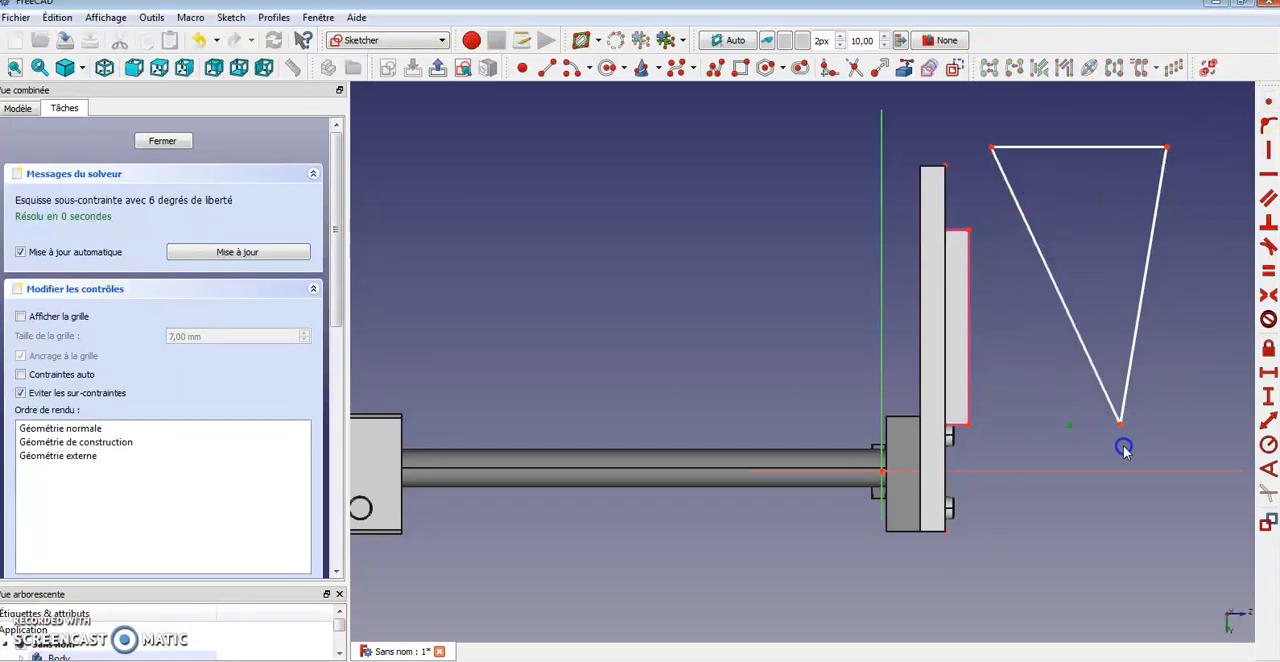
left_click(1120, 425)
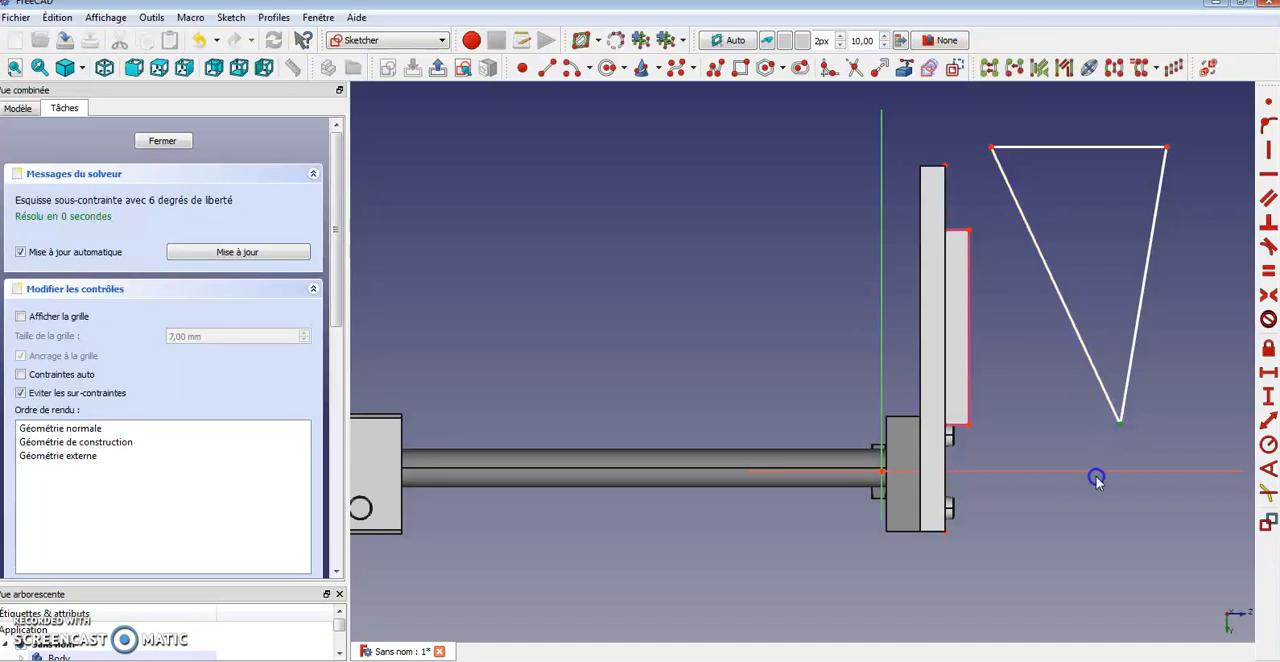
left_click(1106, 472)
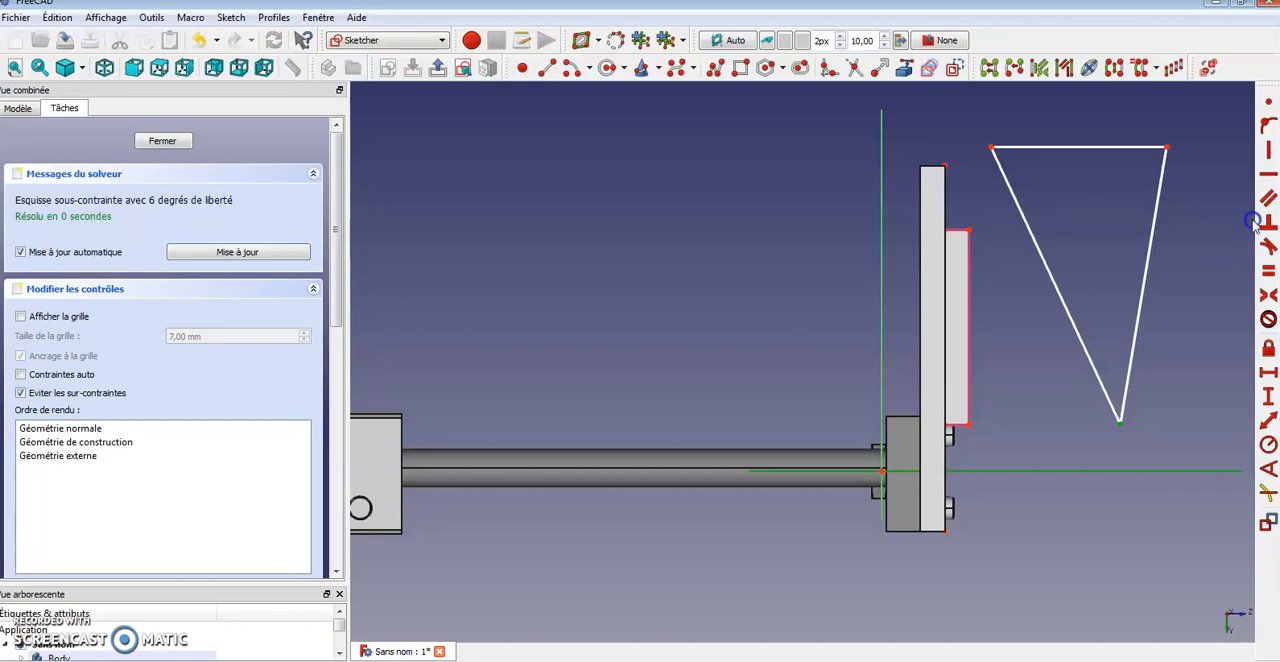
left_click(1264, 110)
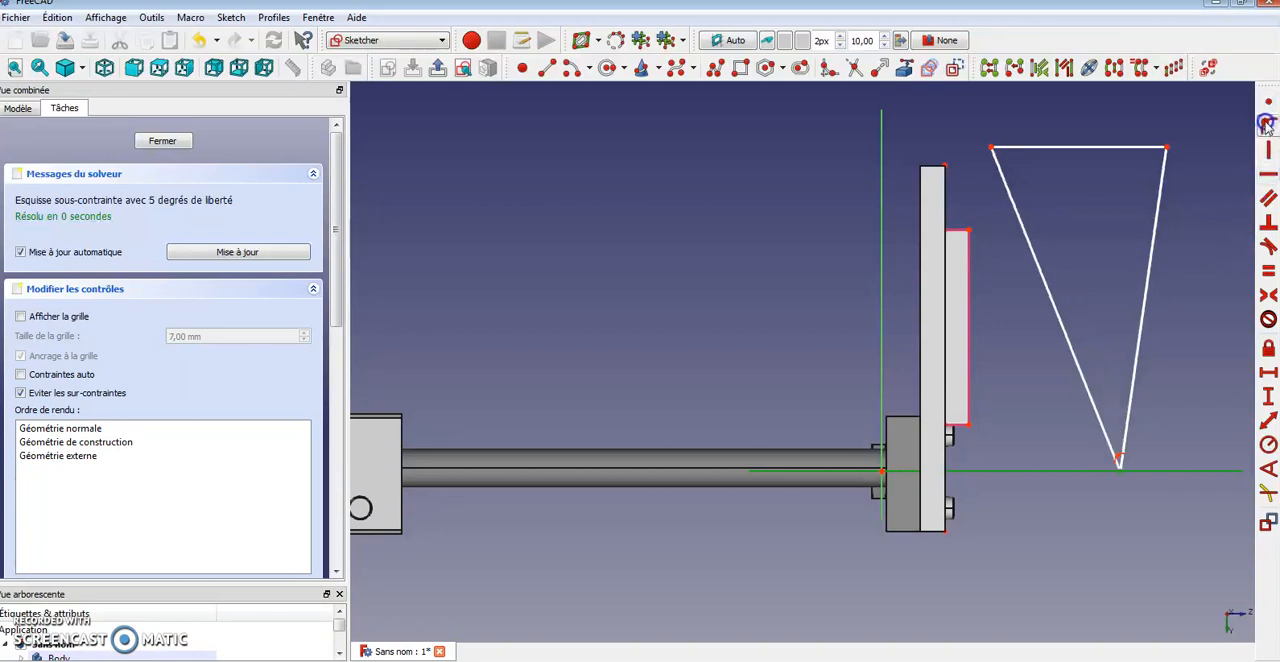
Constrain the triangle's left edge to pass through the raised block's lower corner
left_click(1099, 418)
left_click(969, 425)
left_click(1266, 121)
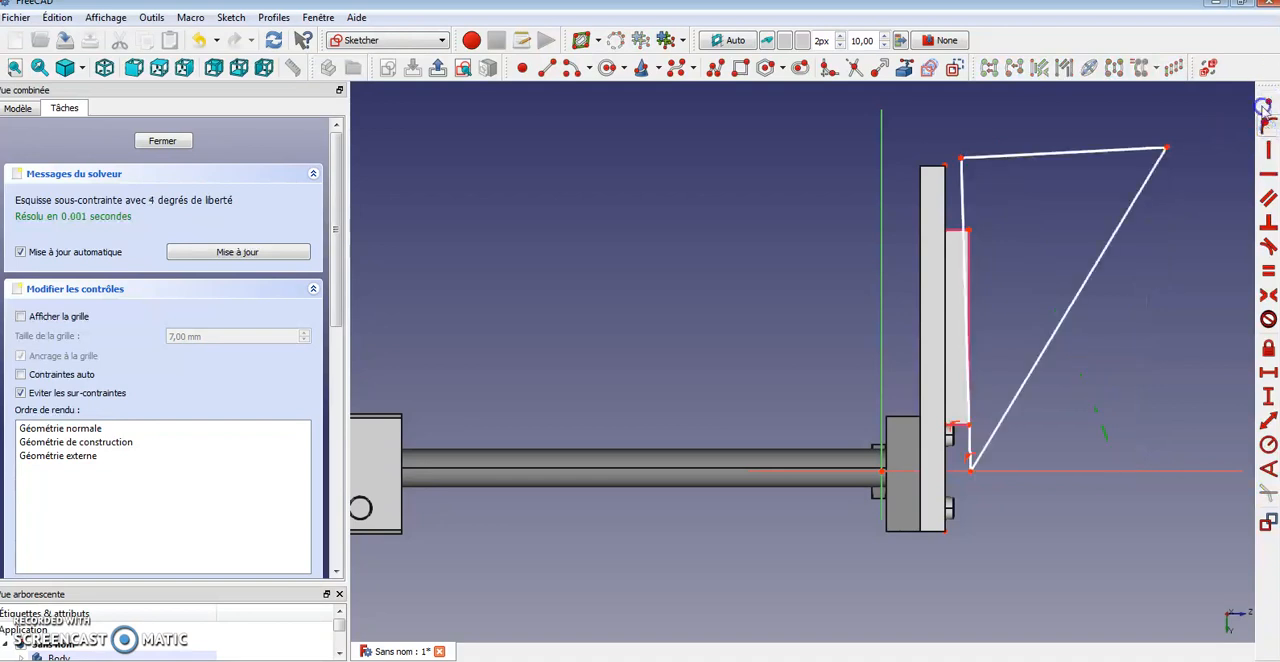
Constrain the triangle's top vertex to coincide with the raised block's upper corner
left_click(960, 160)
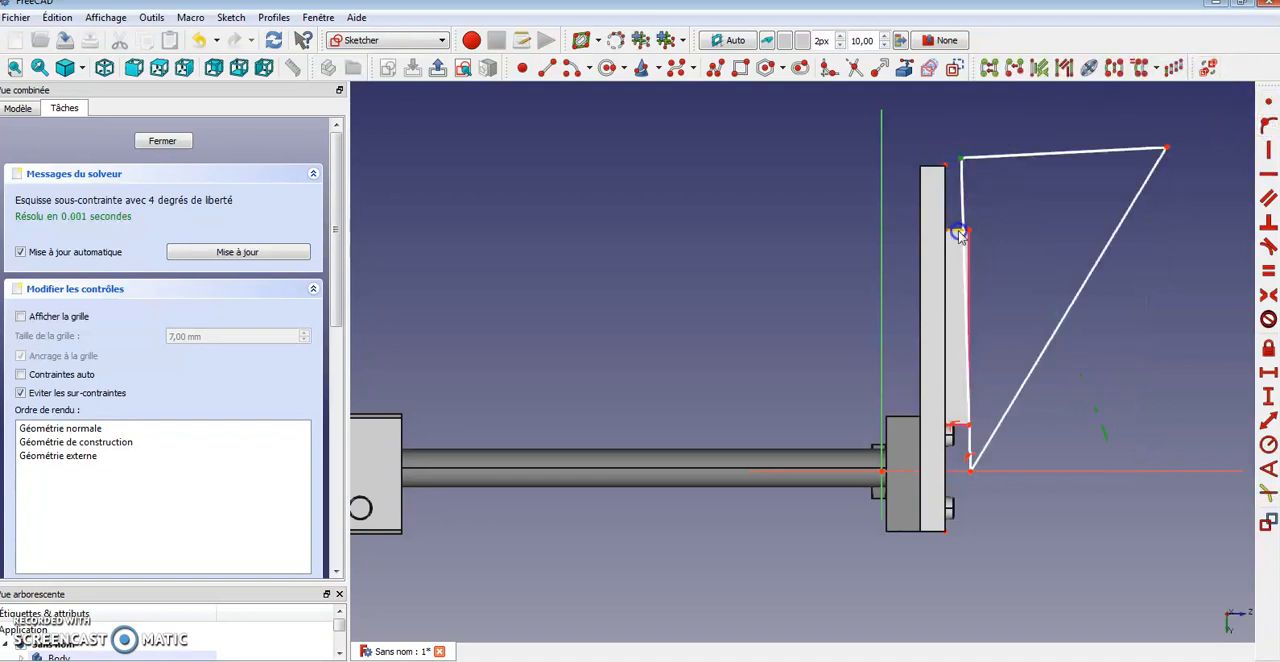
left_click(945, 166)
left_click(1268, 101)
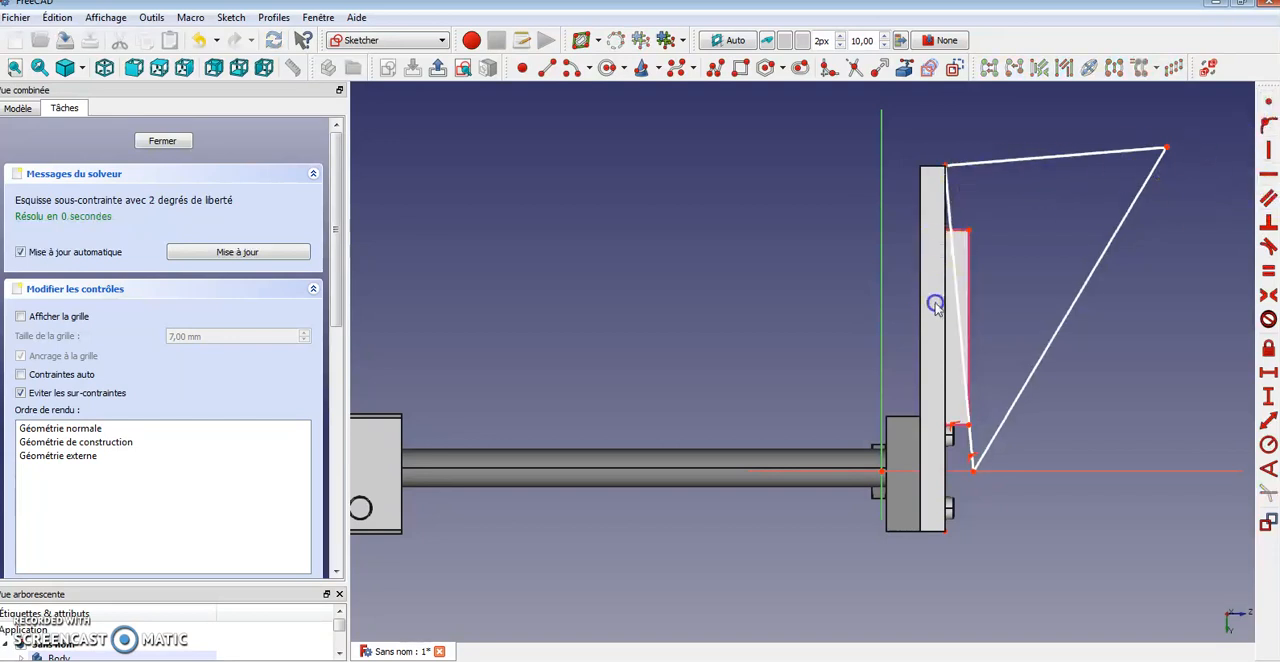
Move the triangle's outer vertex closer to the block and close the sketch
left_click_drag(1165, 148, 1043, 197)
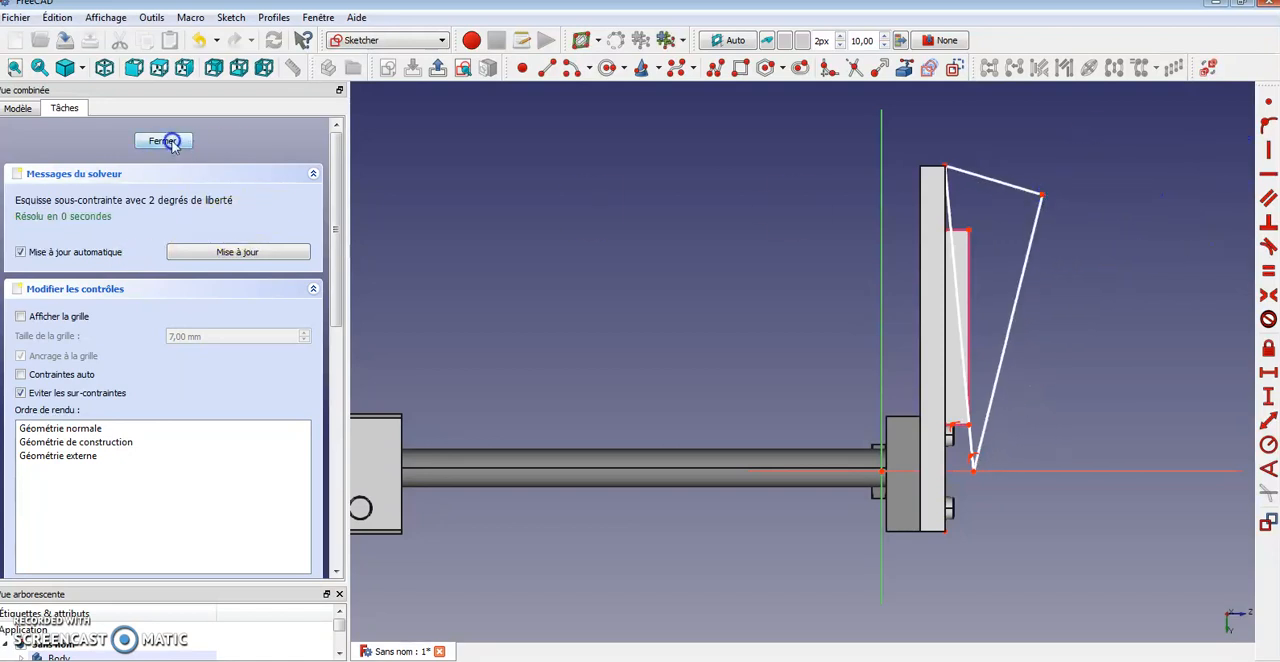
left_click(164, 141)
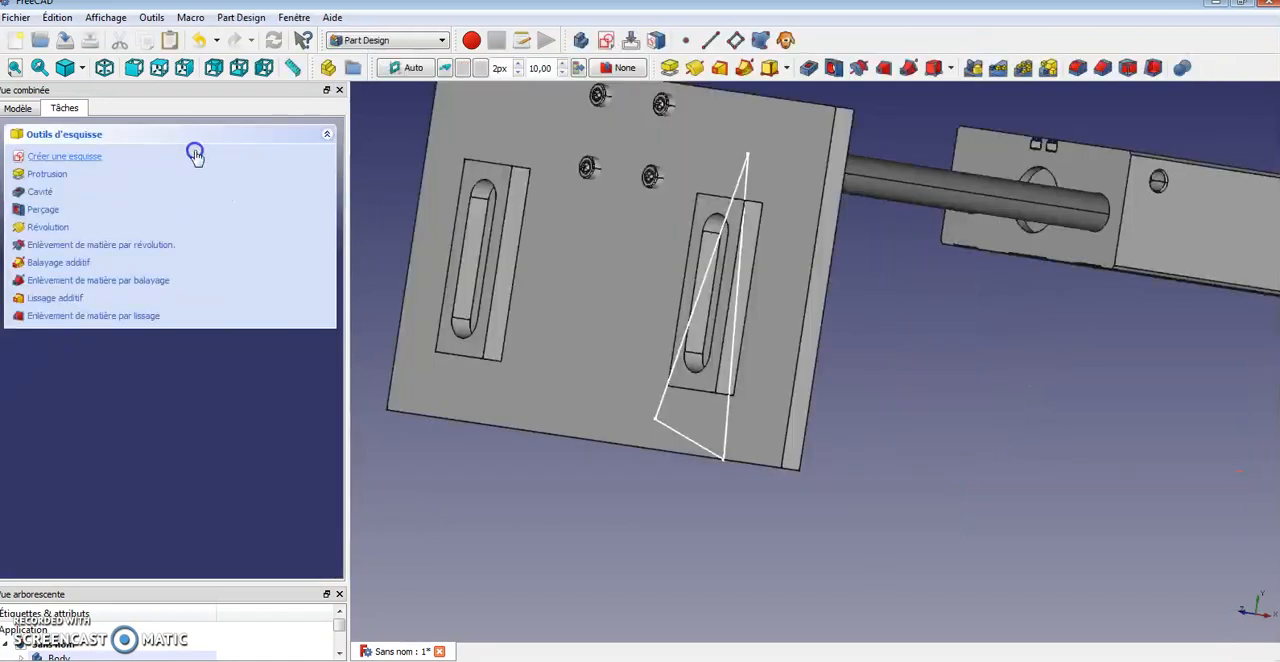
left_click(38, 193)
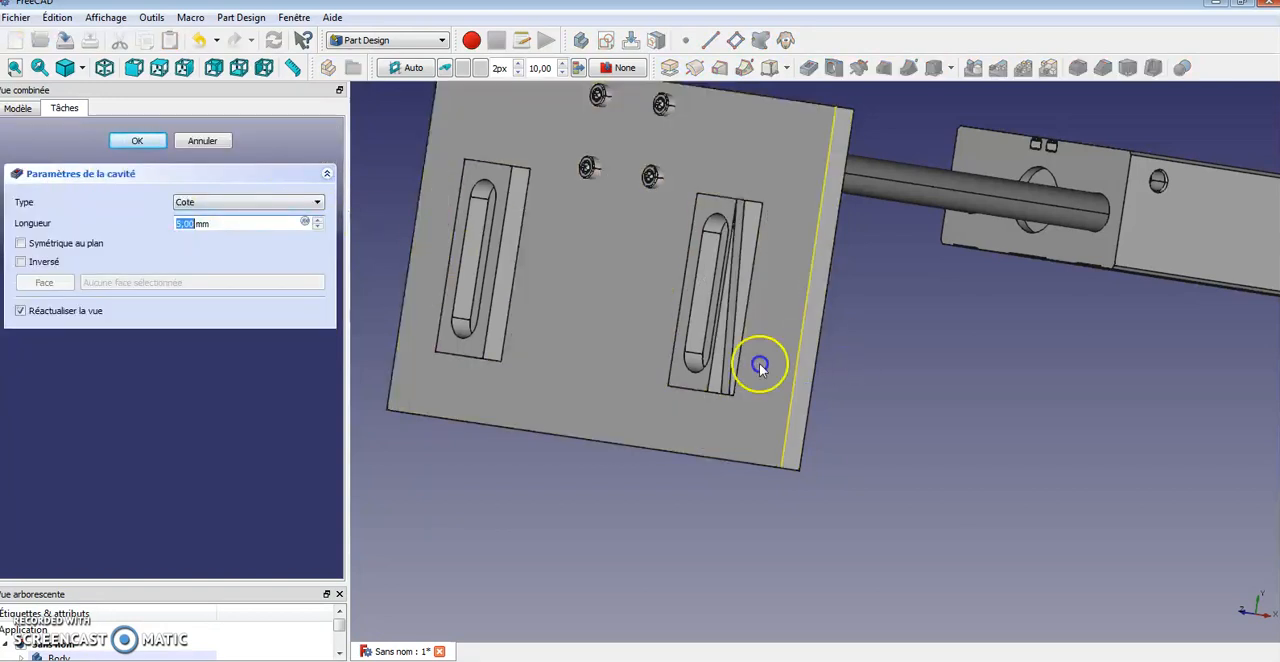
scroll(740, 355, "up", 3)
type("2")
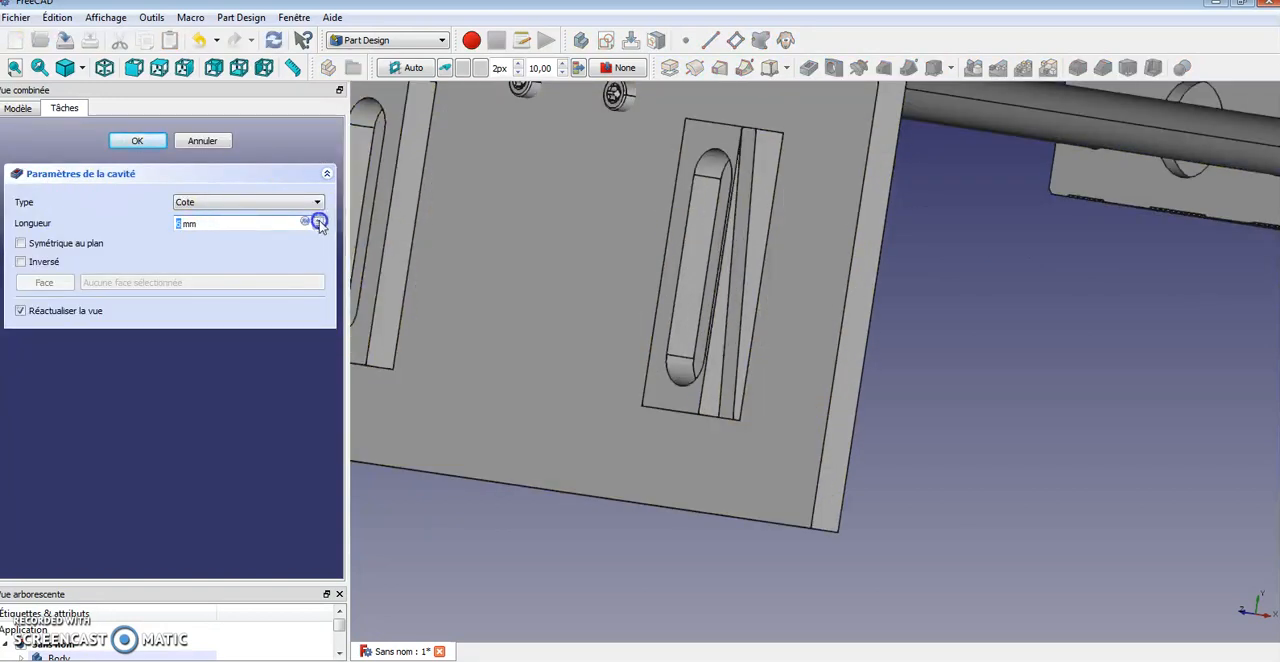
left_click(283, 199)
left_click(260, 221)
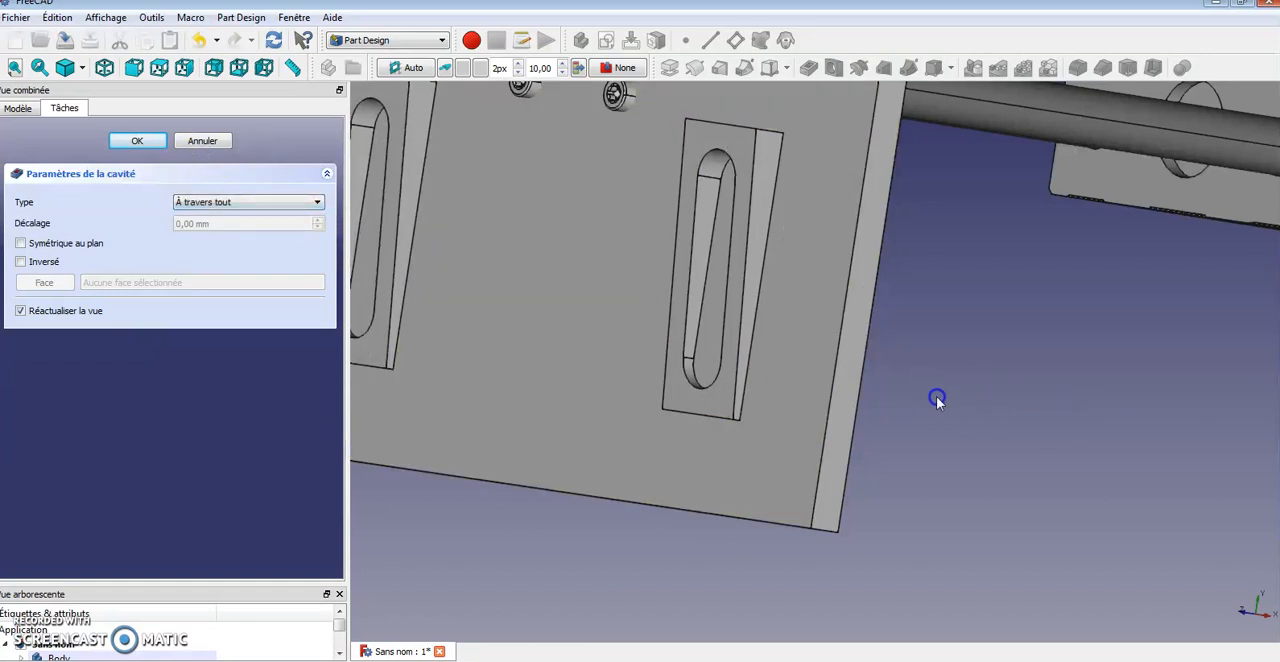
scroll(940, 398, "down", 3)
middle_click_drag(951, 394, 650, 430)
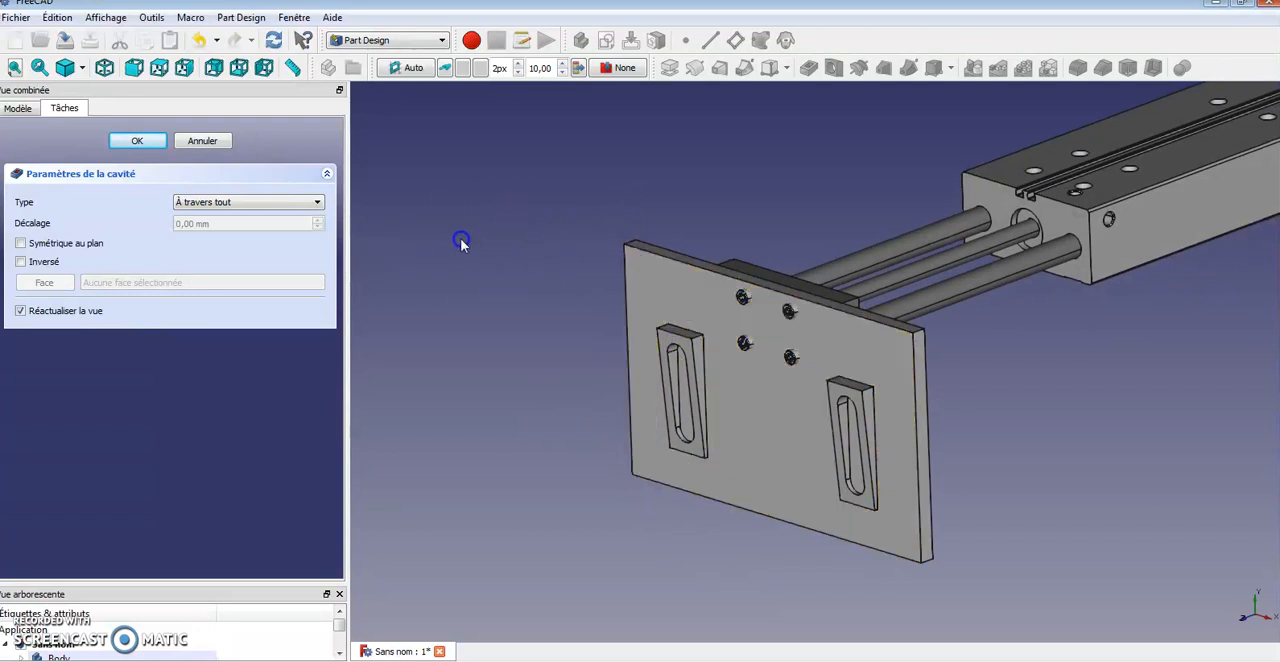
left_click(840, 388)
left_click(203, 143)
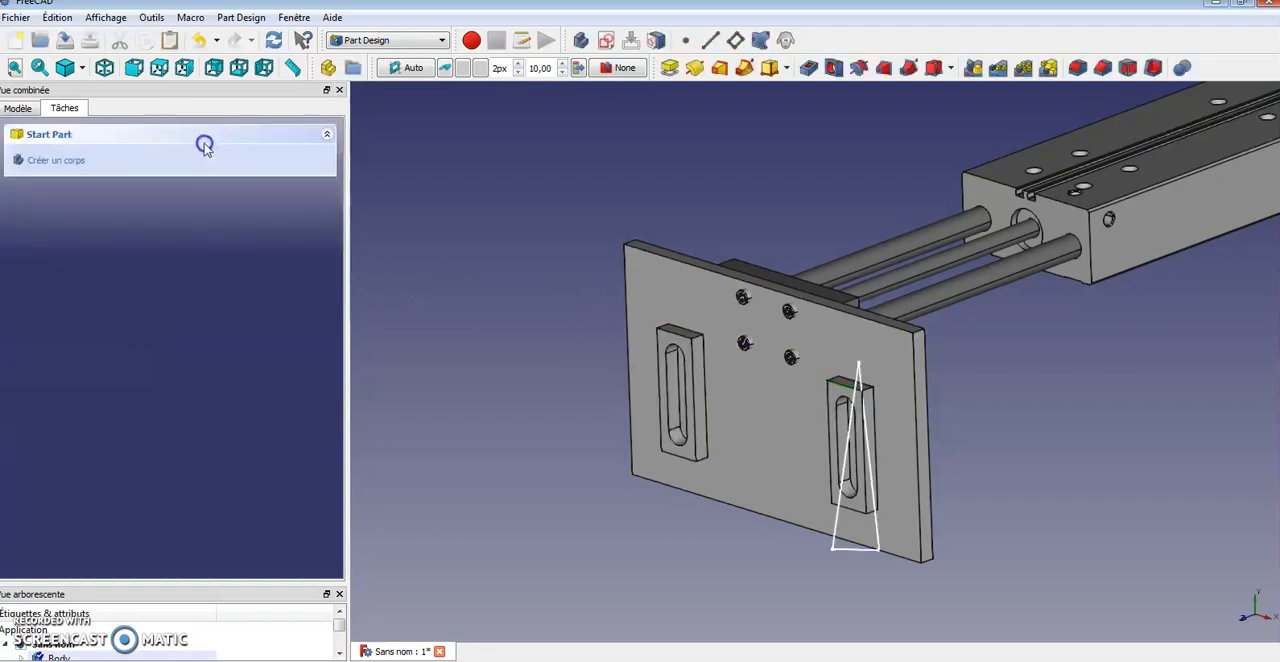
Select the triangle sketch and pocket it through all
left_click(18, 108)
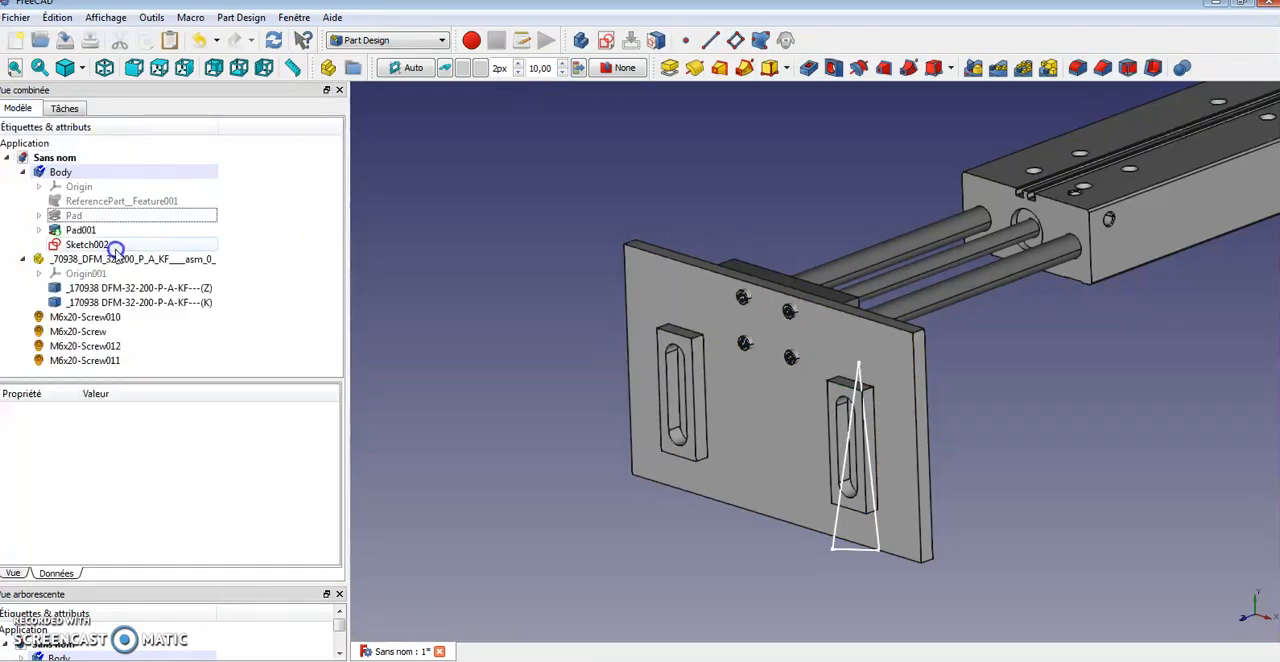
left_click(85, 244)
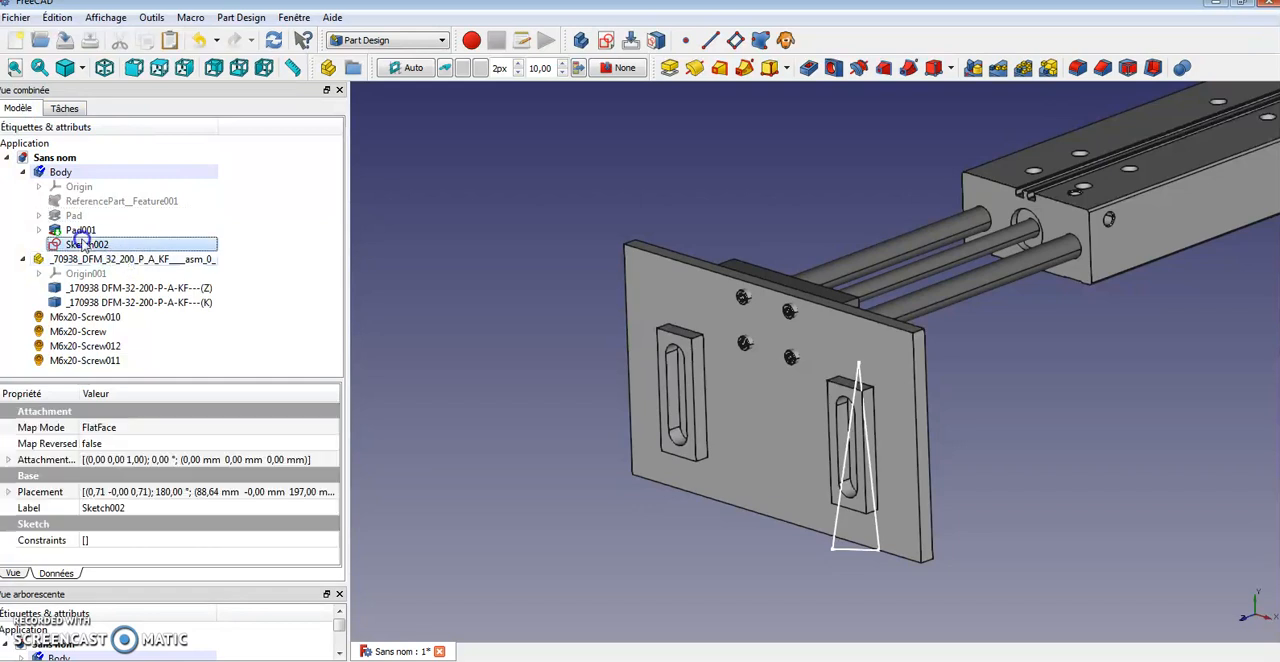
left_click(64, 108)
left_click(45, 192)
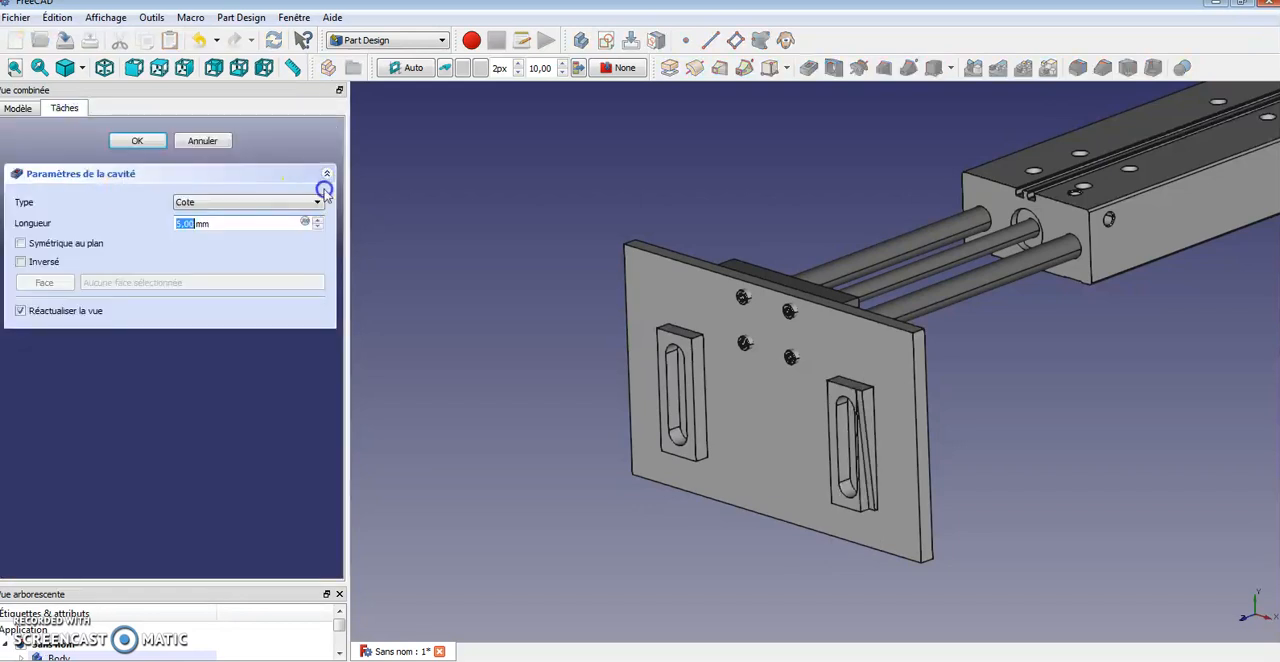
left_click(316, 203)
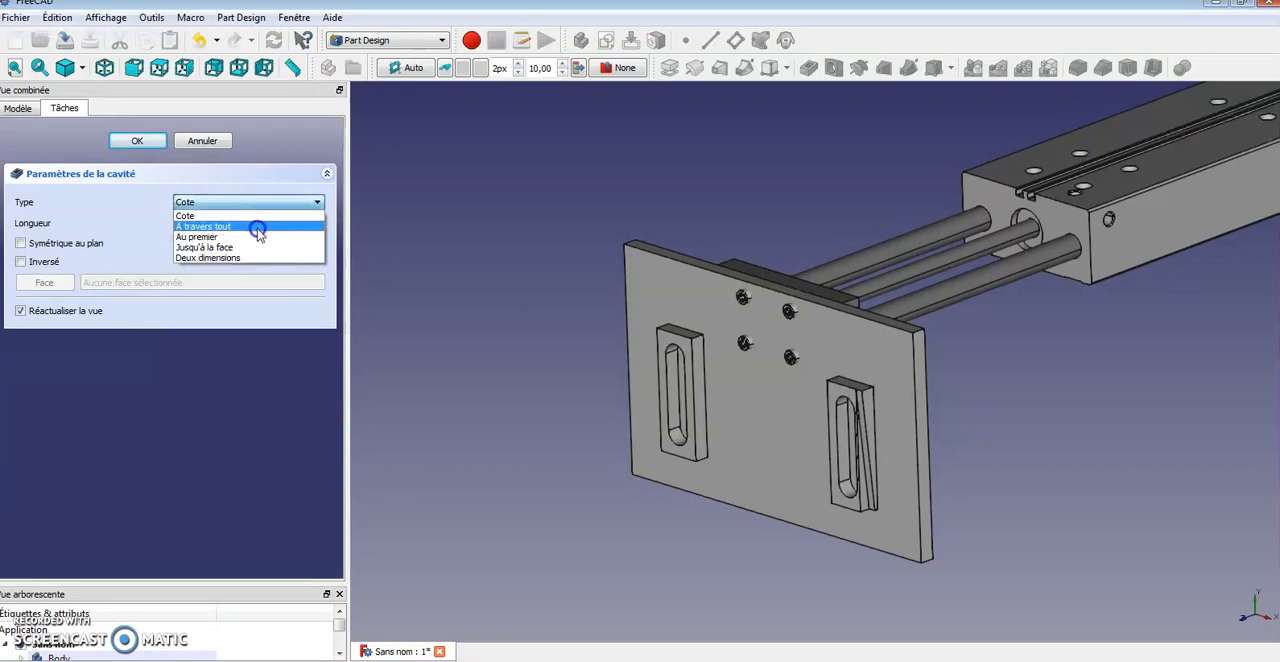
left_click(258, 230)
left_click(134, 141)
Start a Fillet on the upper edges of both raised blocks with a 4 mm radius
middle_click_drag(606, 337, 611, 417)
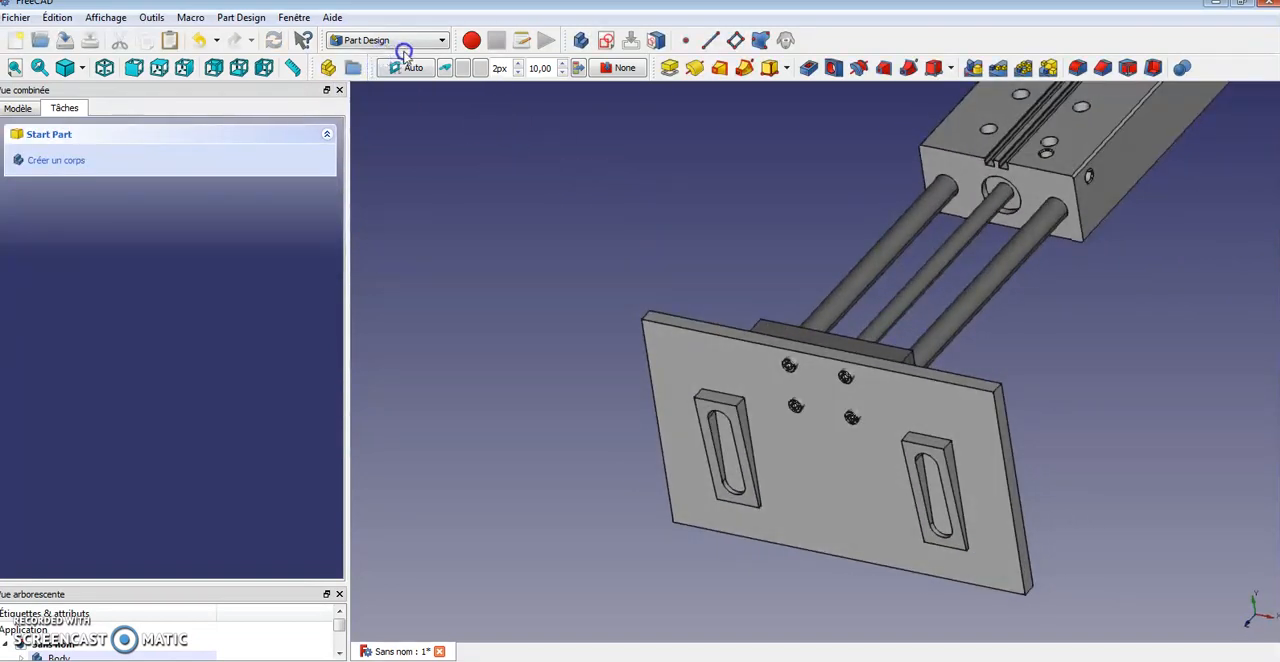
left_click(709, 402)
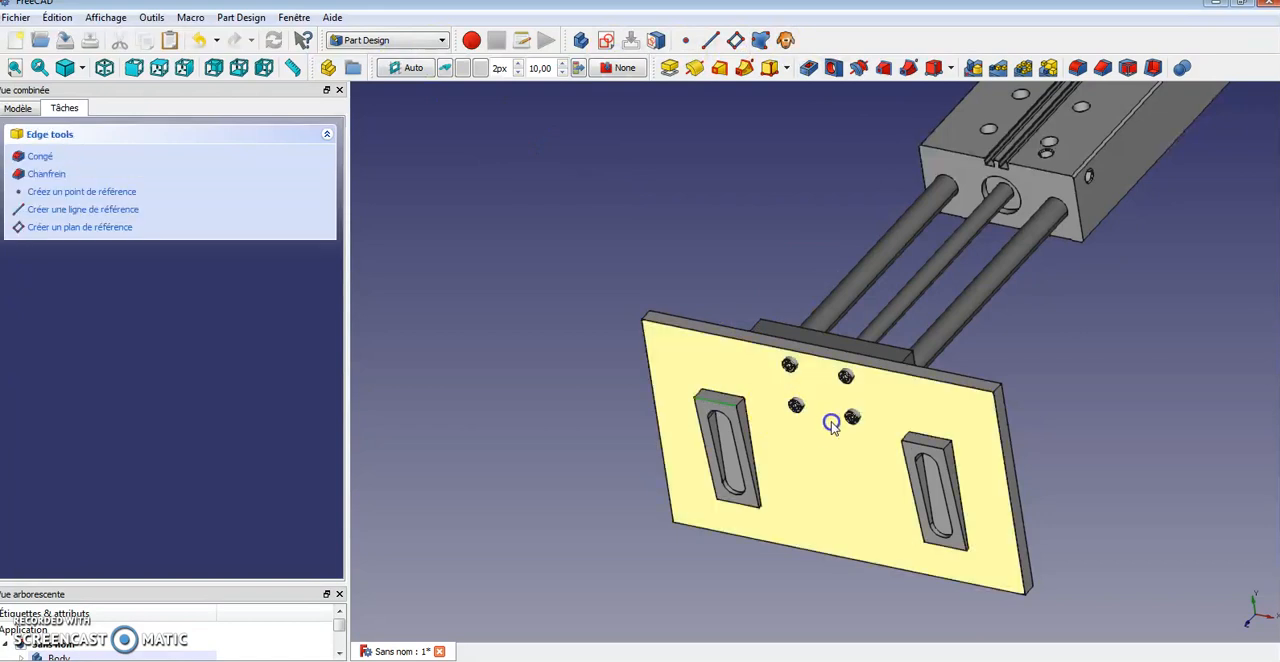
left_click(922, 447, "ctrl")
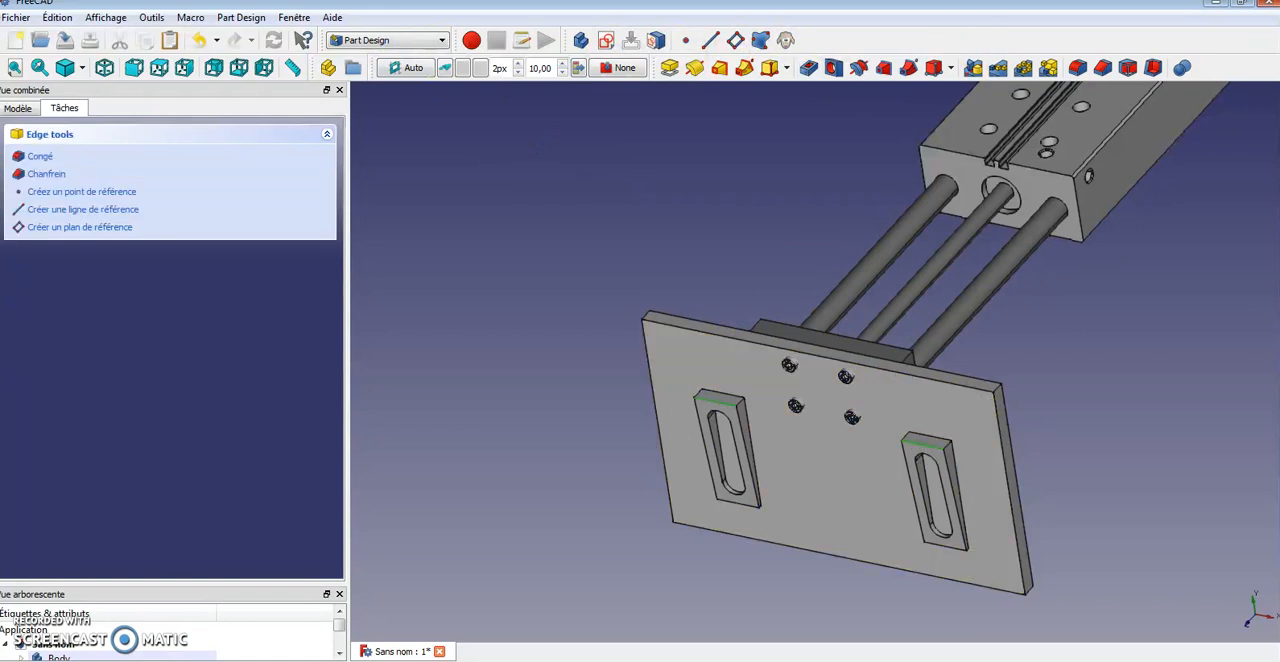
left_click(1076, 67)
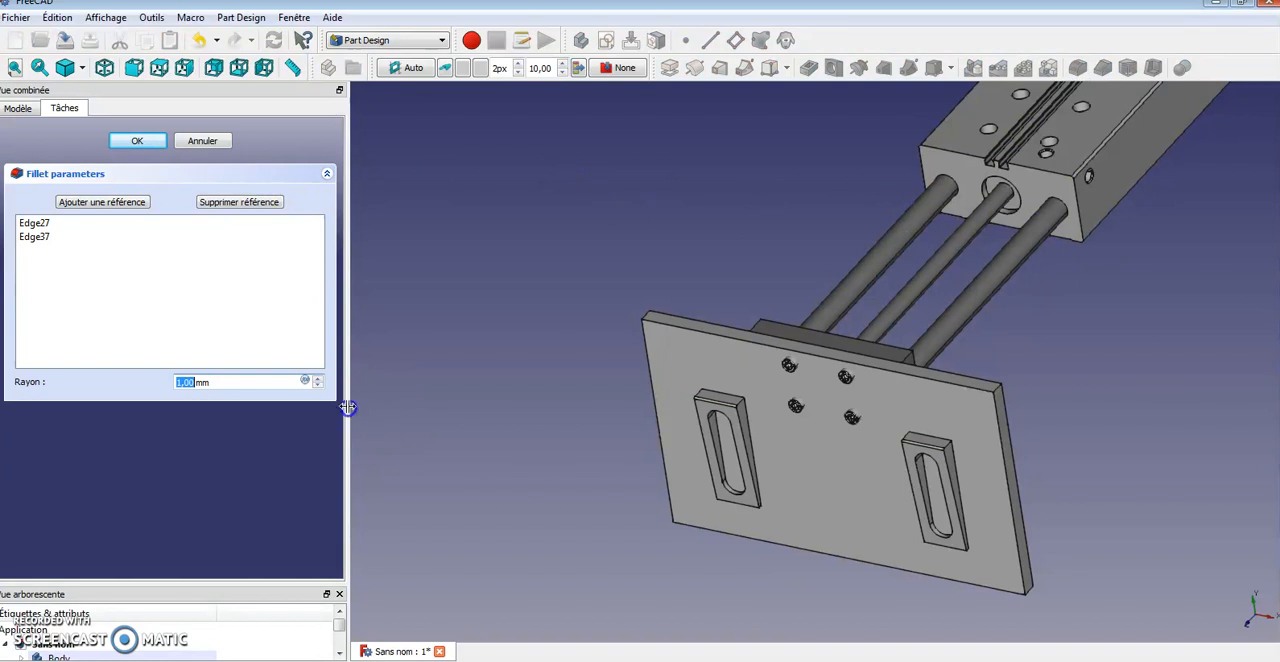
type("2")
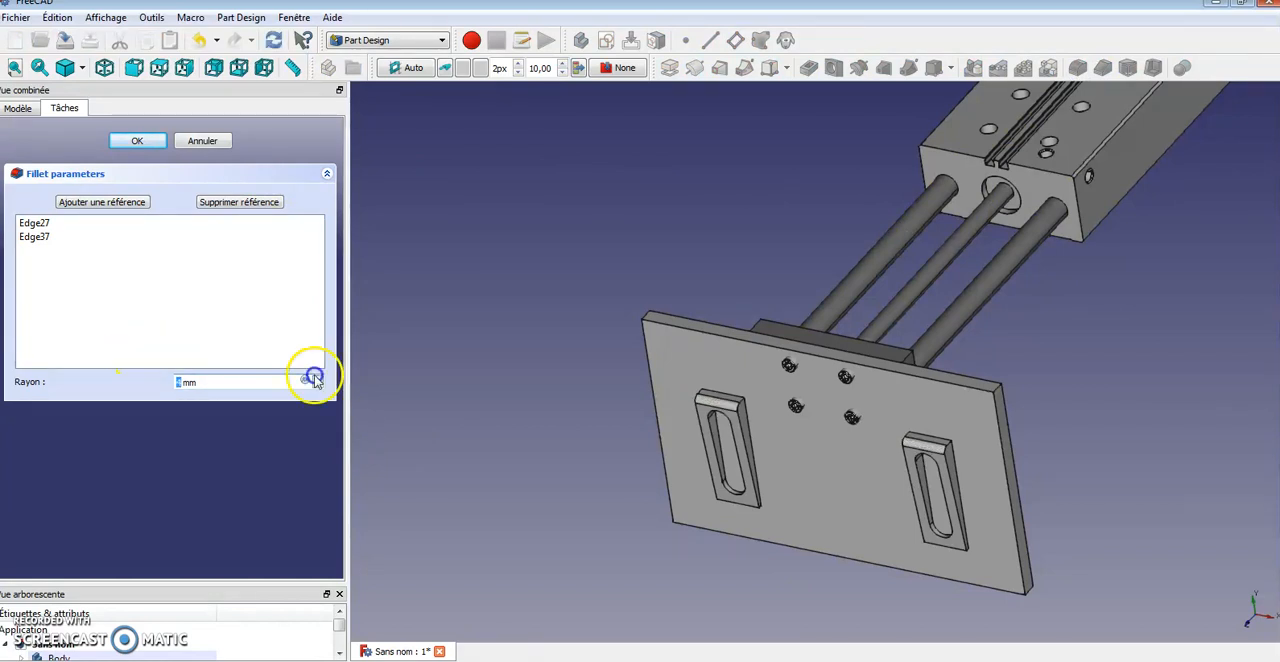
Add the inner faces of both slots to the fillet references and apply the fillet
middle_click_drag(983, 520, 1017, 470)
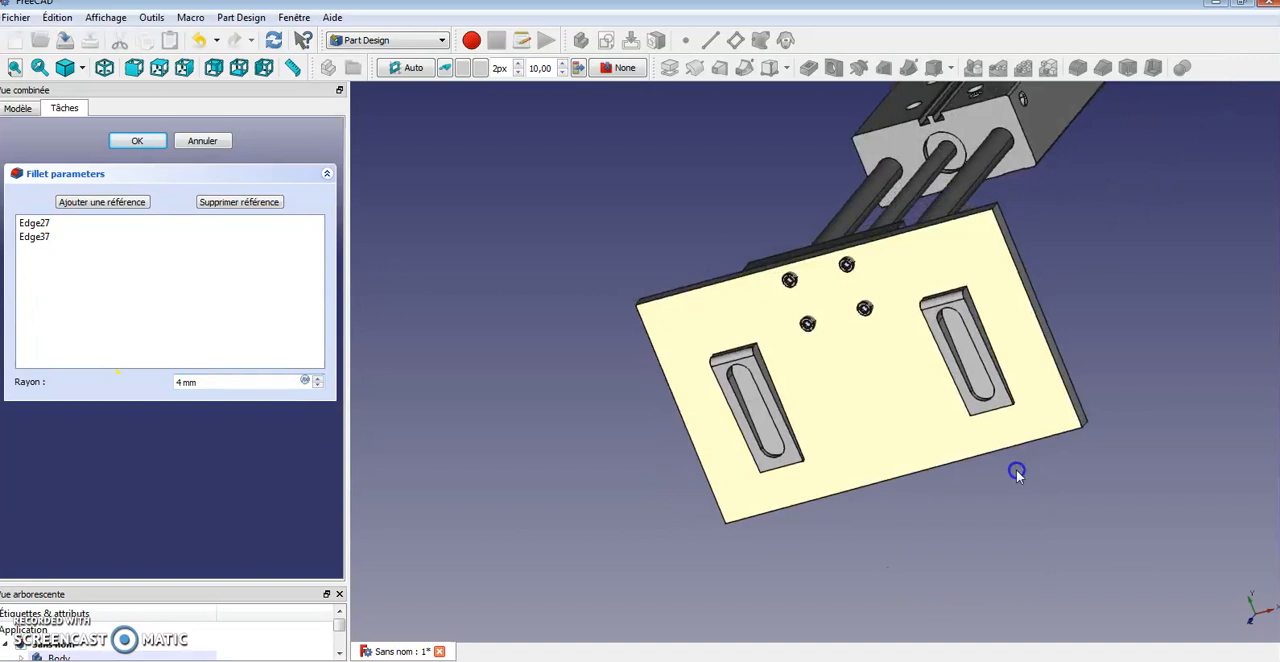
scroll(740, 393, "up", 4)
left_click(752, 379)
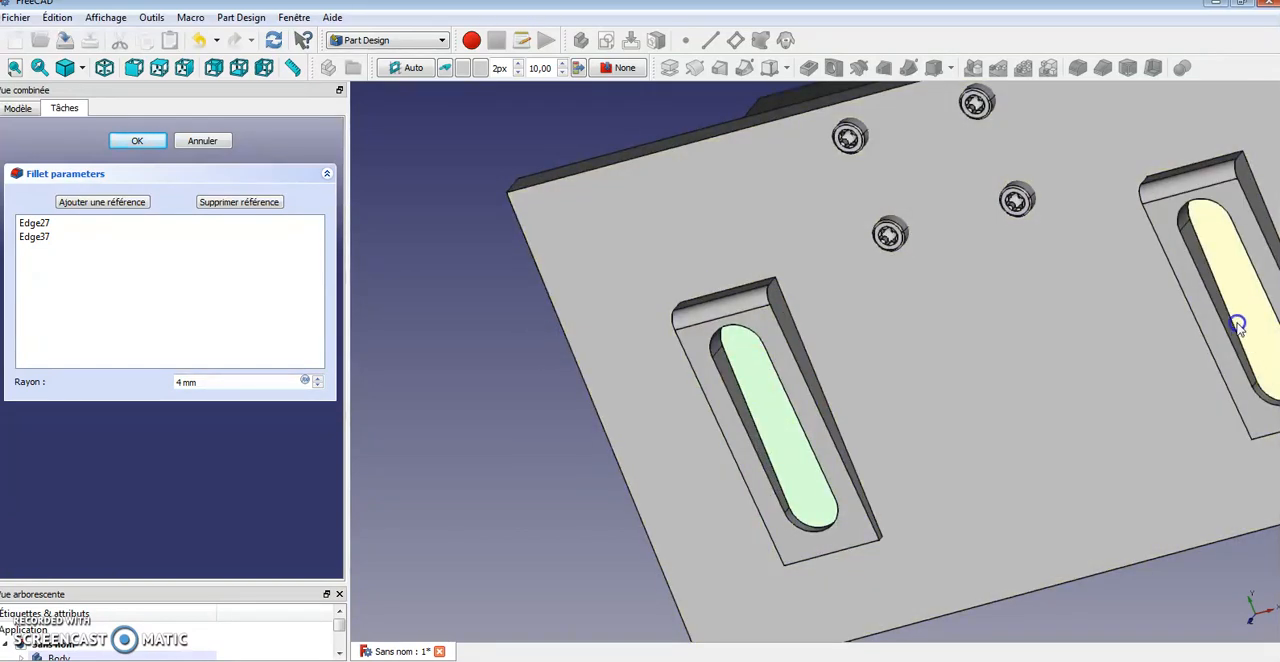
left_click(1228, 272)
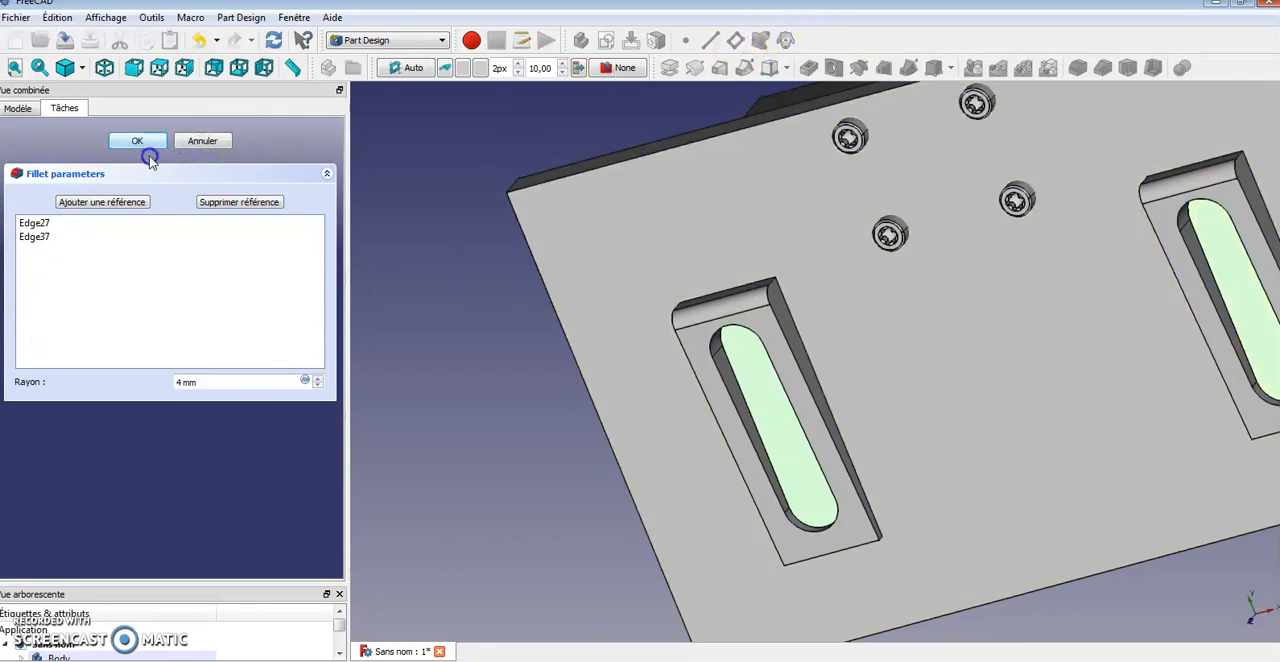
left_click(118, 202)
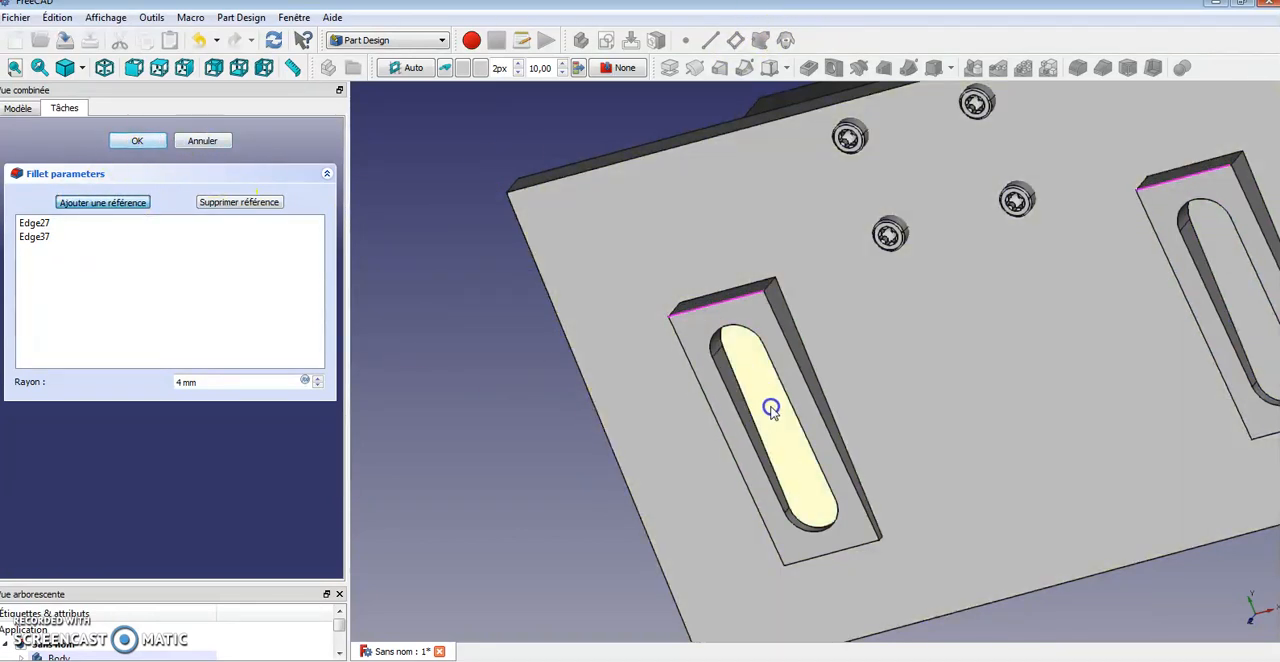
left_click(771, 411)
middle_click_drag(1128, 348, 1046, 386)
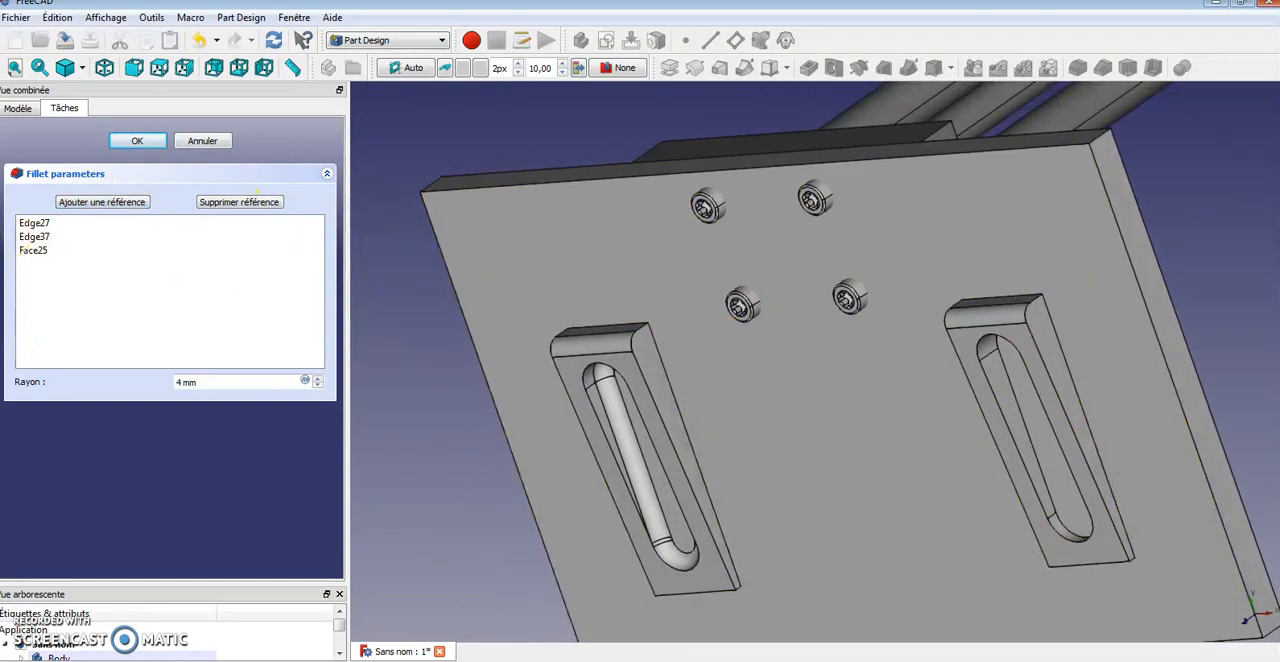
left_click(83, 203)
left_click(1037, 437)
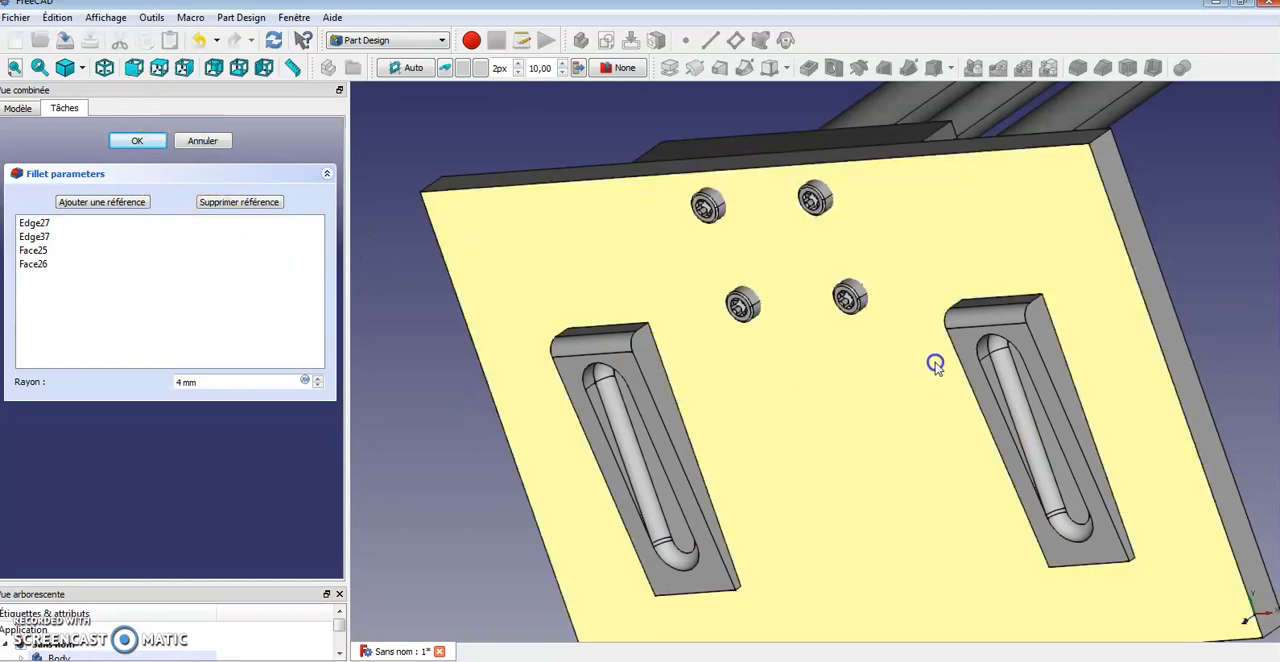
mouse_move(929, 363)
middle_mouse_down()
mouse_move(971, 337)
mouse_move(920, 346)
middle_mouse_up()
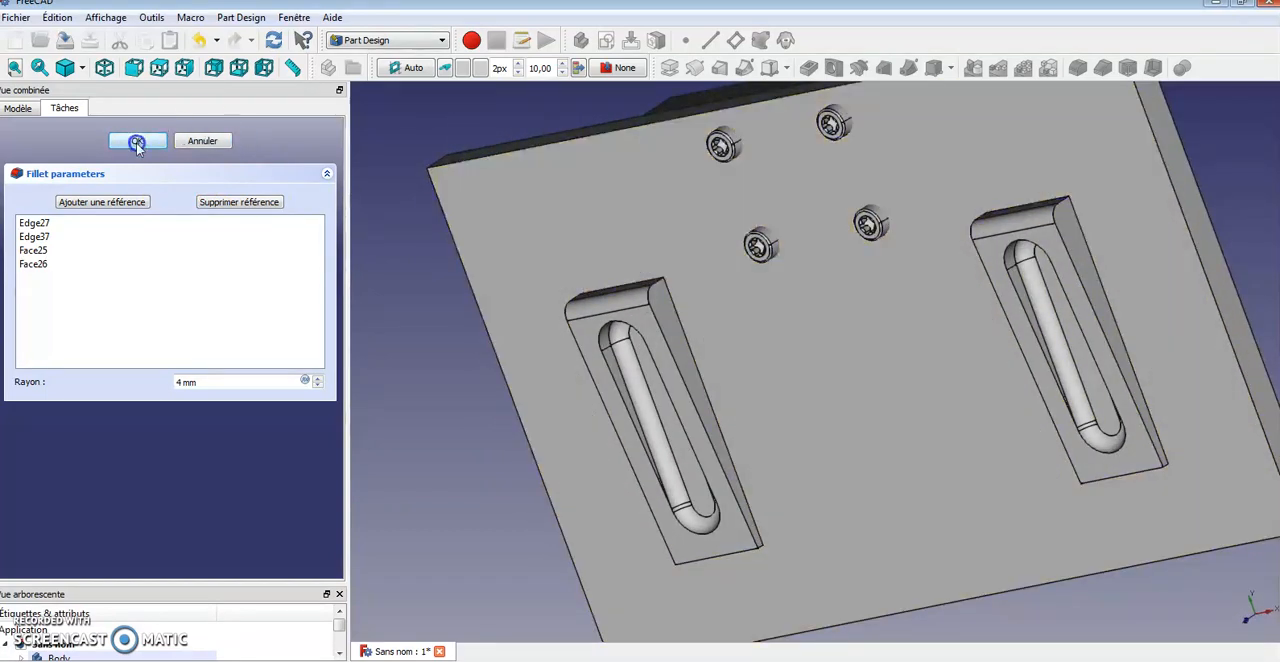
left_click(137, 143)
Fillet the long edges beside both slots with a 2 mm radius
mouse_move(894, 426)
middle_mouse_down()
mouse_move(926, 417)
mouse_move(869, 407)
mouse_move(920, 308)
mouse_move(1123, 314)
mouse_move(1114, 380)
mouse_move(1024, 358)
mouse_move(880, 417)
middle_mouse_up()
scroll(1005, 355, "up", 4)
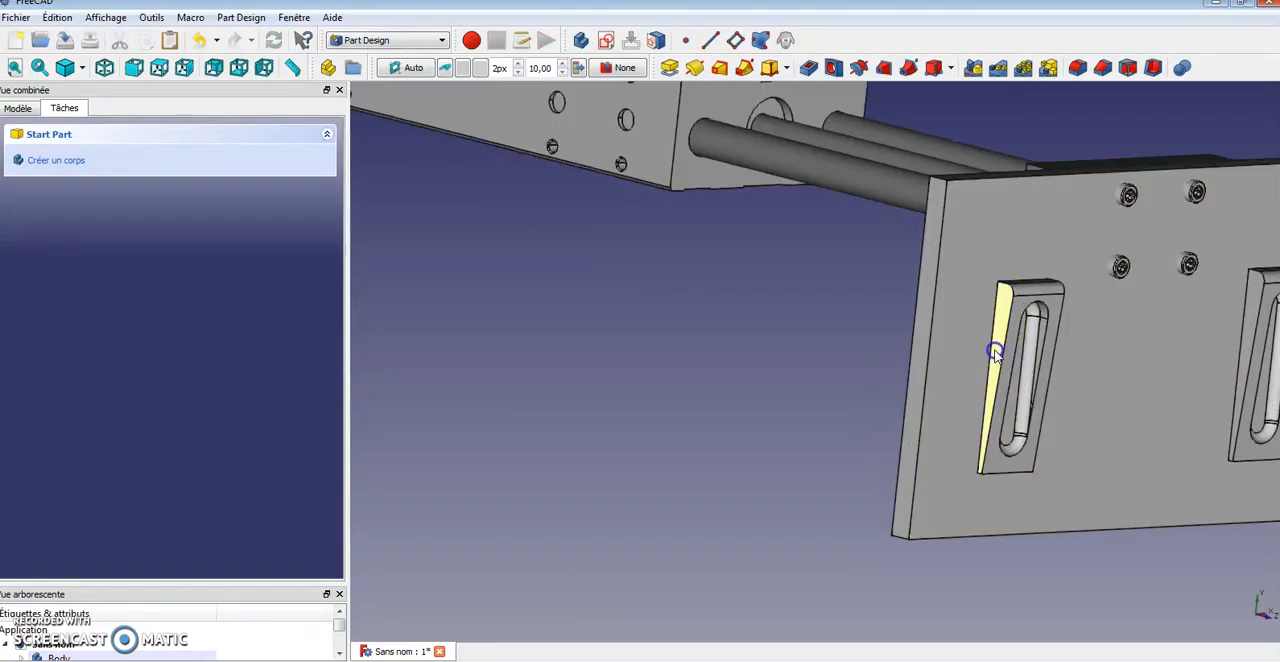
left_click(1003, 355)
middle_click_drag(1149, 374, 1051, 463)
middle_click_drag(1214, 423, 775, 358)
left_click(781, 362, "ctrl")
left_click(781, 363, "ctrl")
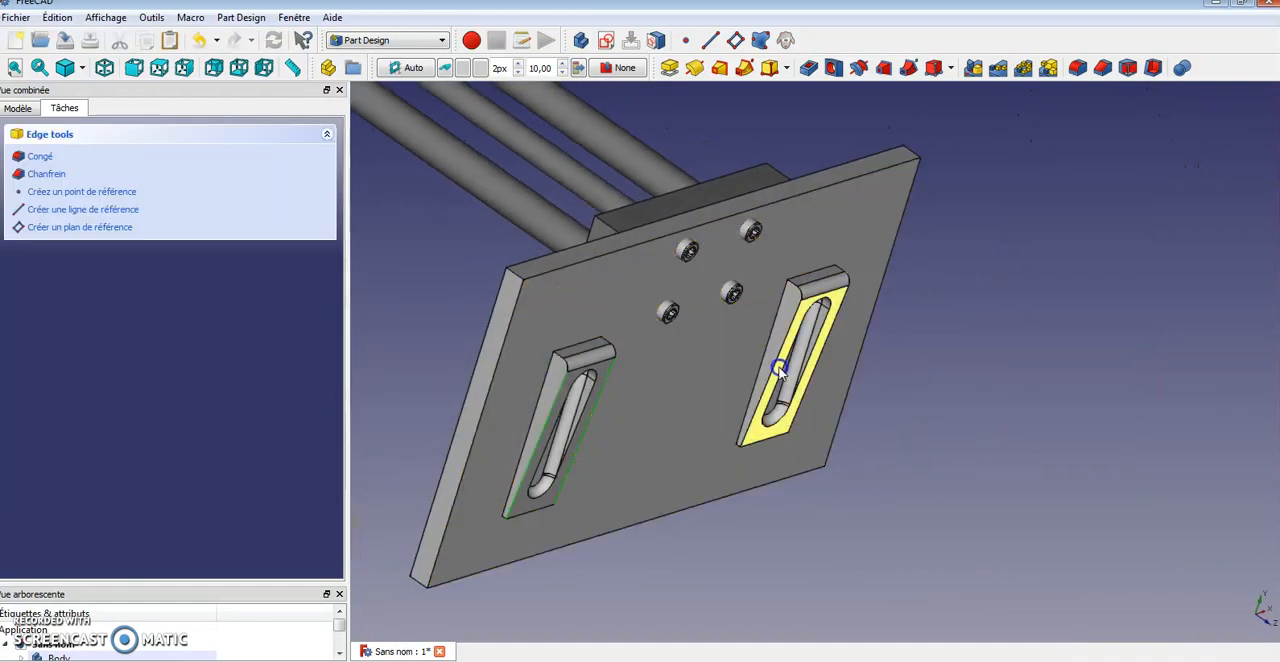
middle_click_drag(1175, 431, 1003, 432)
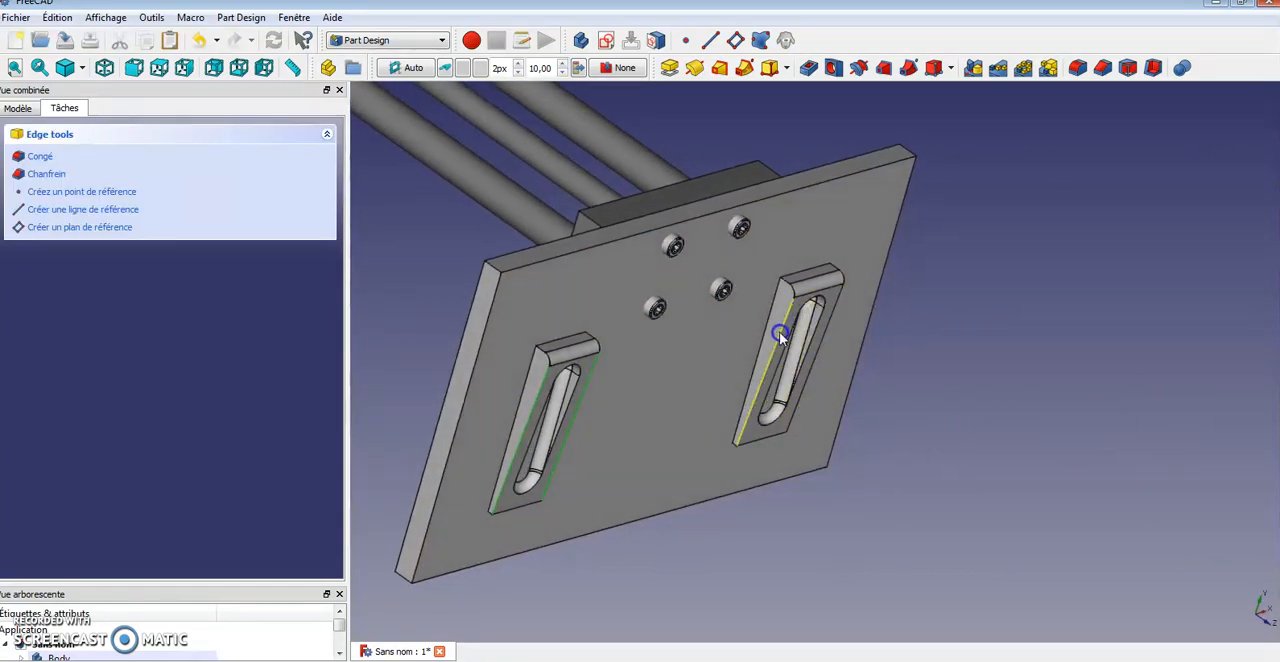
middle_click_drag(791, 338, 763, 363)
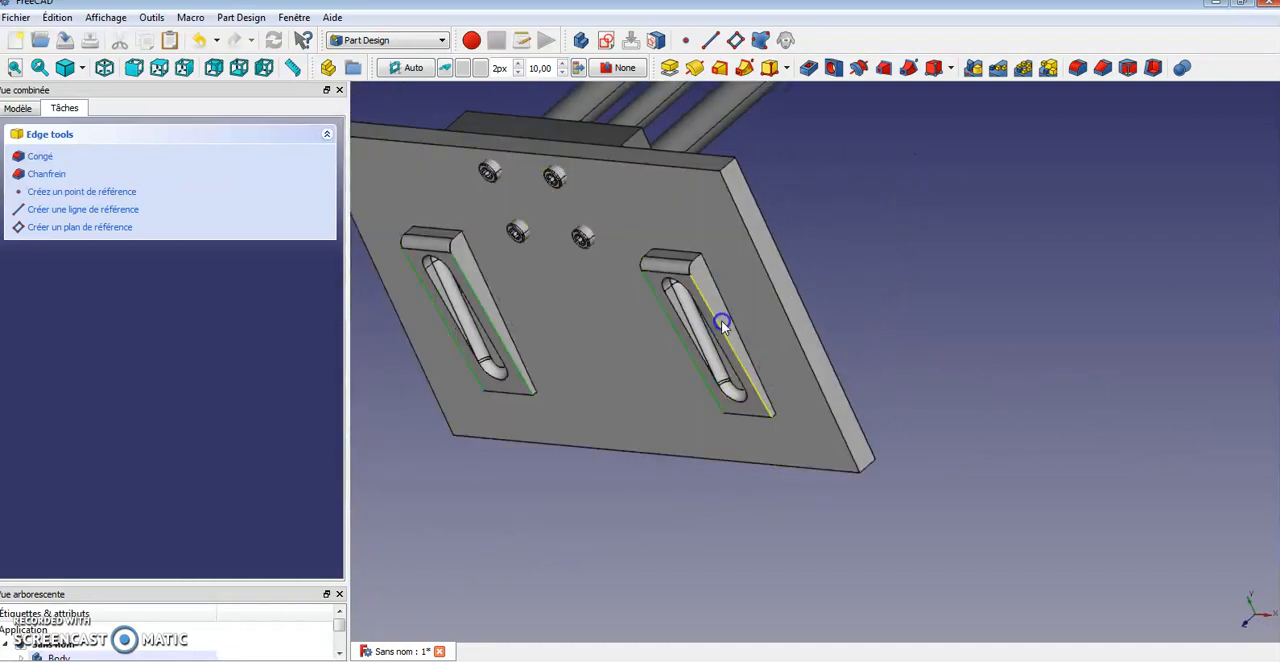
left_click(47, 162)
middle_click_drag(471, 229, 646, 392)
scroll(646, 398, "up", 5)
left_click(306, 384)
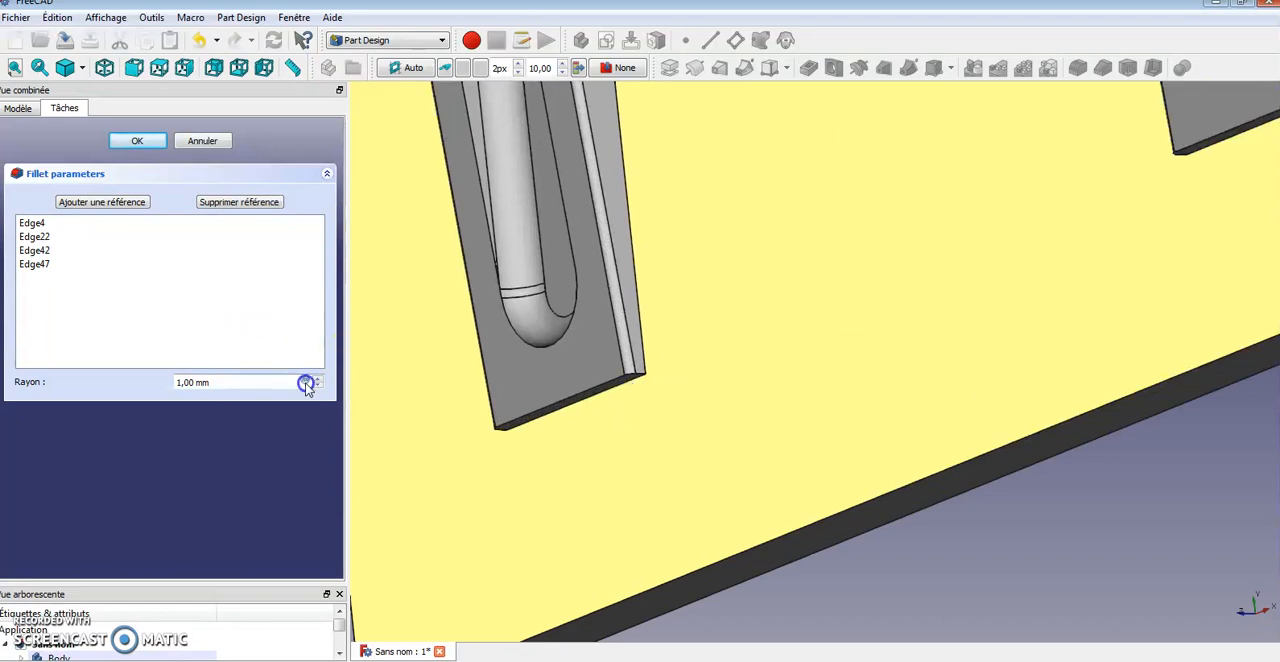
left_click(318, 379)
middle_click_drag(410, 360, 709, 361)
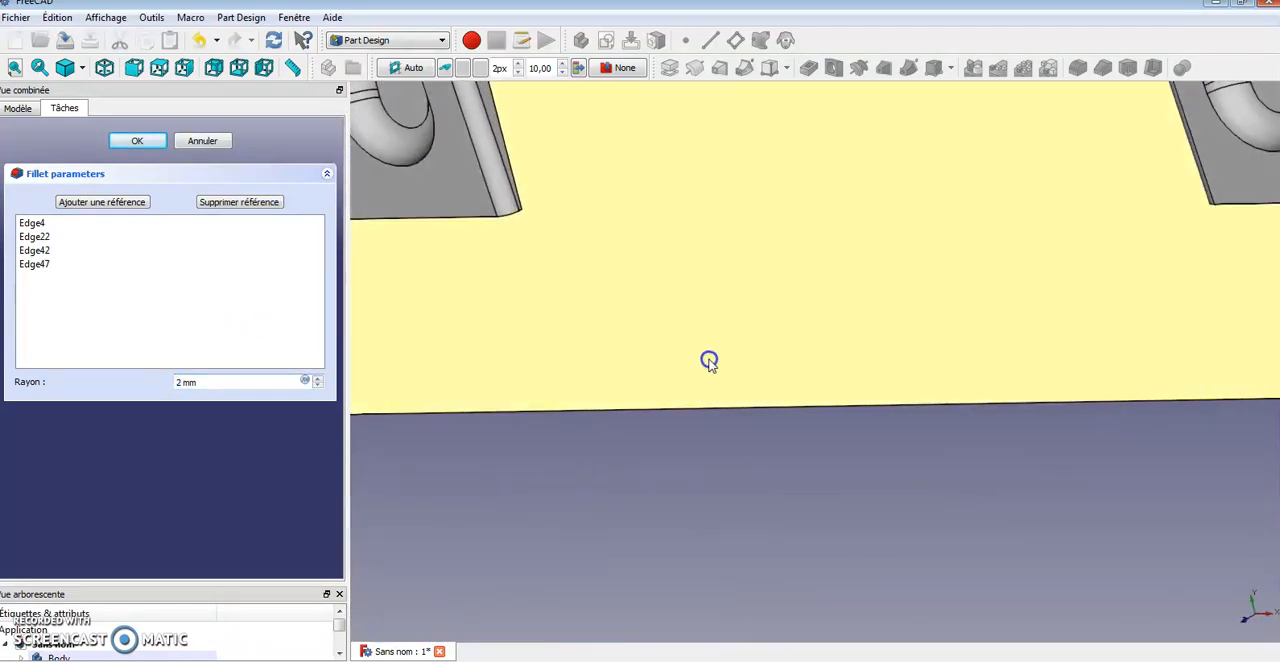
scroll(710, 362, "down", 8)
middle_click_drag(751, 301, 773, 330)
left_click(107, 175)
left_click(131, 142)
Select the cylinder's DFM-32-200-P-A-KF---(K) part in the model tree
mouse_move(763, 386)
middle_mouse_down()
mouse_move(614, 349)
mouse_move(786, 393)
middle_mouse_up()
scroll(837, 374, "down", 8)
scroll(1096, 360, "up", 7)
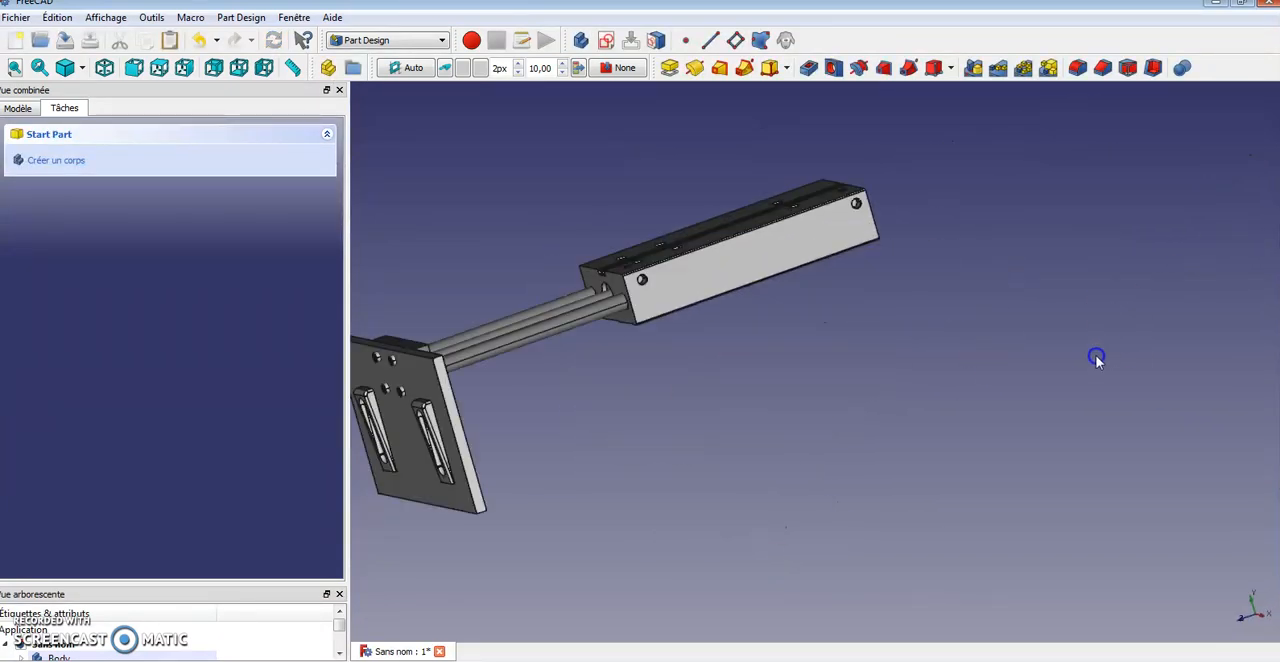
middle_click_drag(1062, 360, 949, 317)
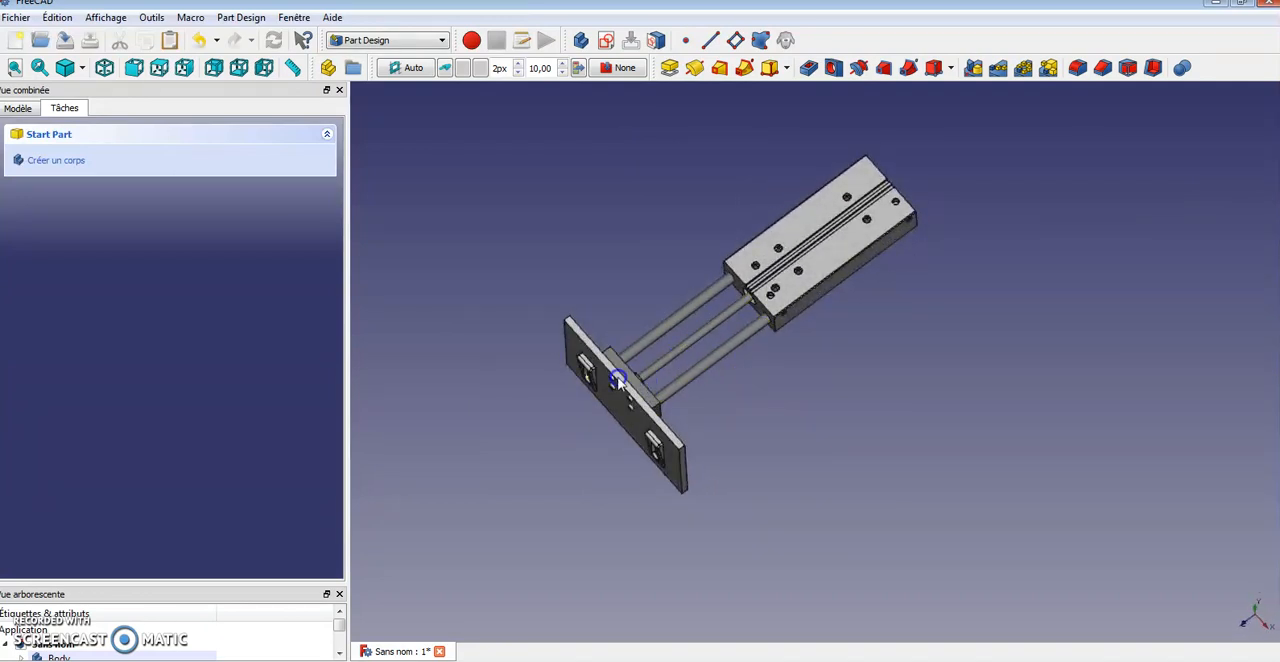
left_click(18, 108)
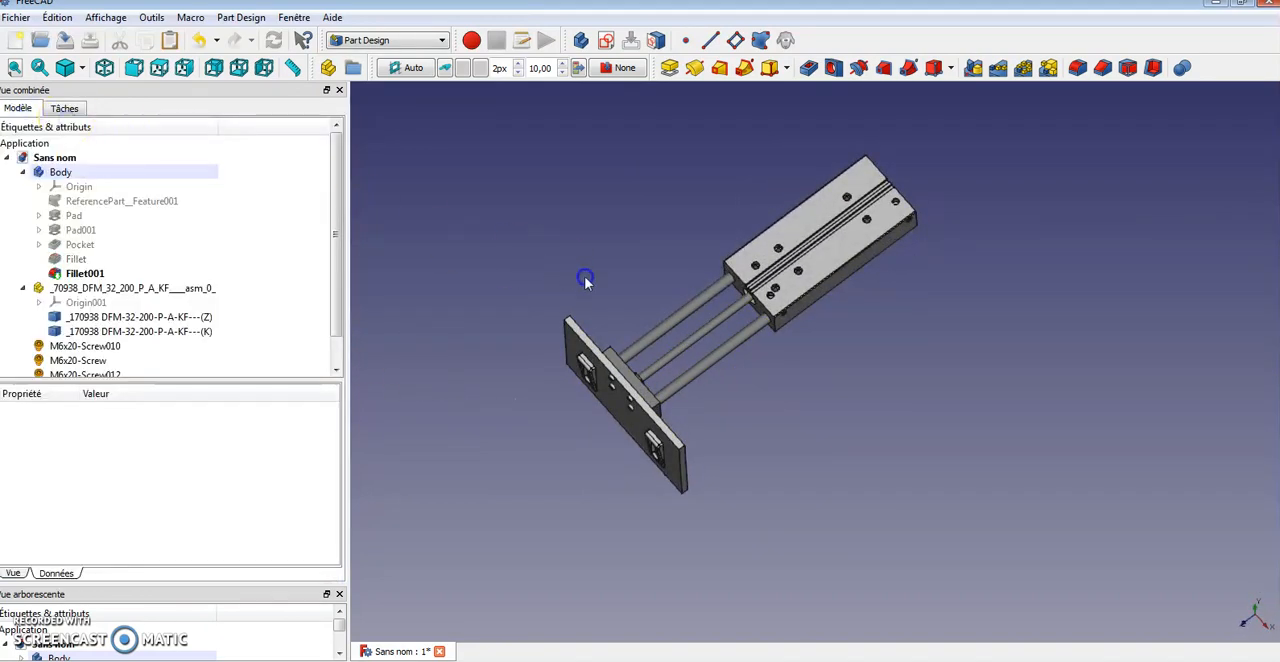
left_click(128, 331)
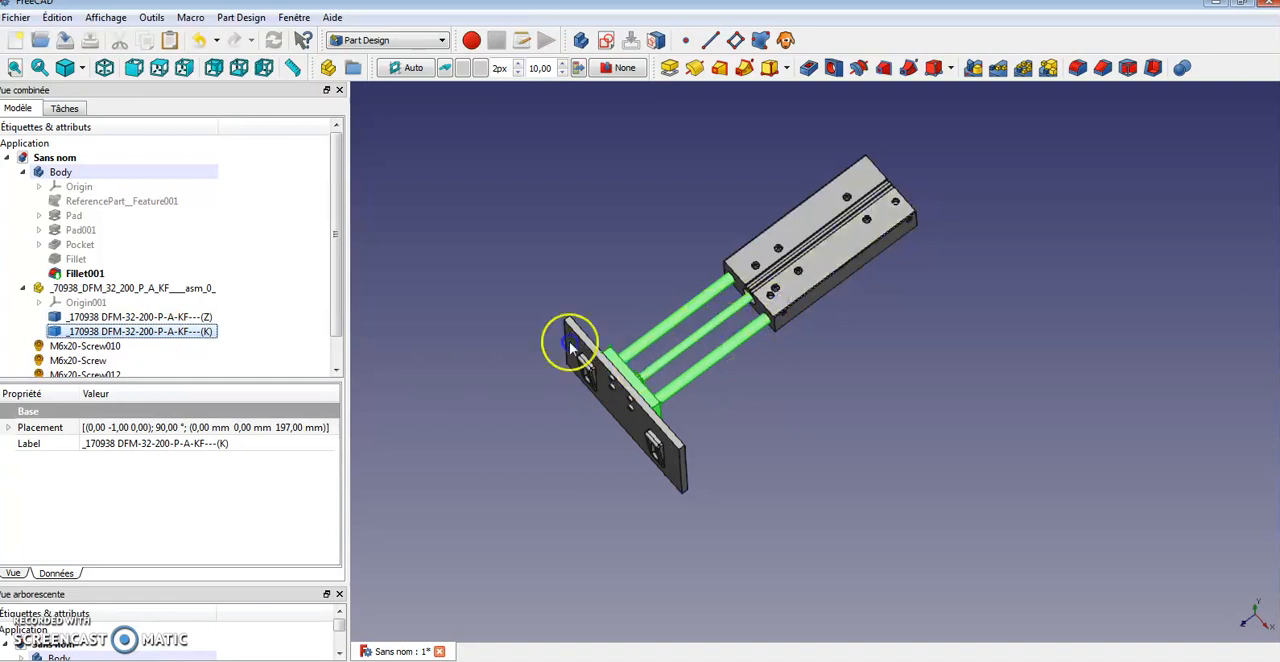
Transform the cylinder's (K) part, sliding it along its axis to a placement offset of 48 mm
right_click(125, 332)
left_click(163, 343)
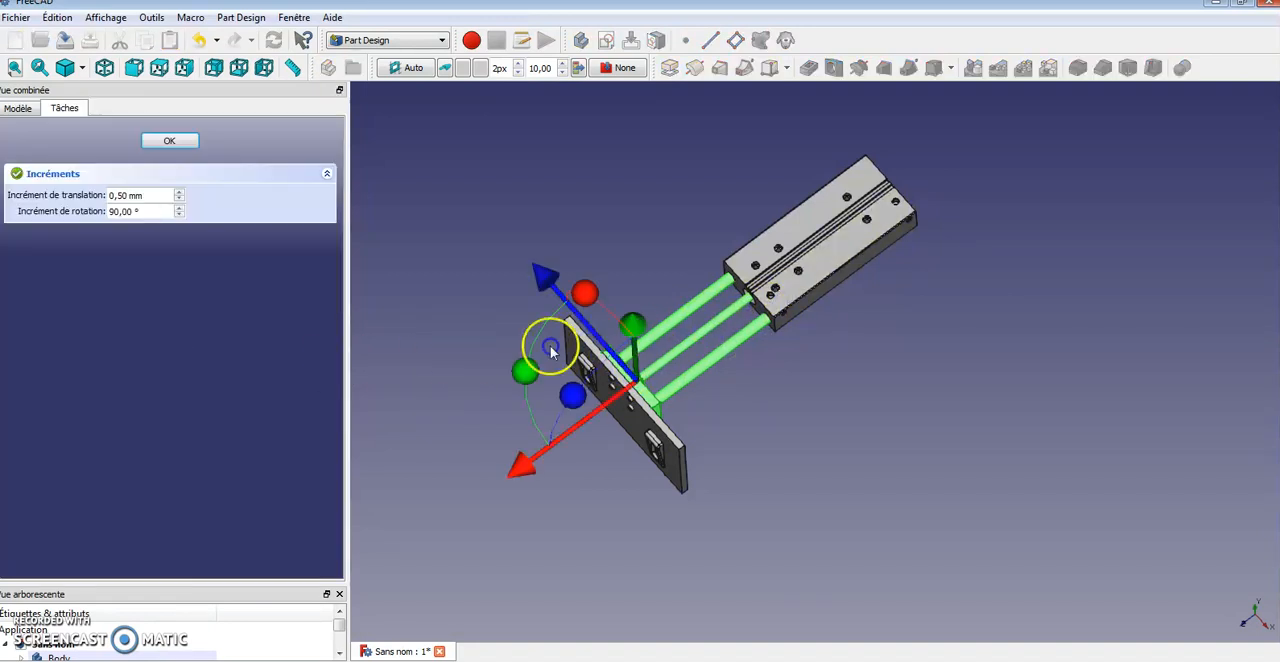
left_click_drag(521, 480, 634, 438)
left_click(157, 140)
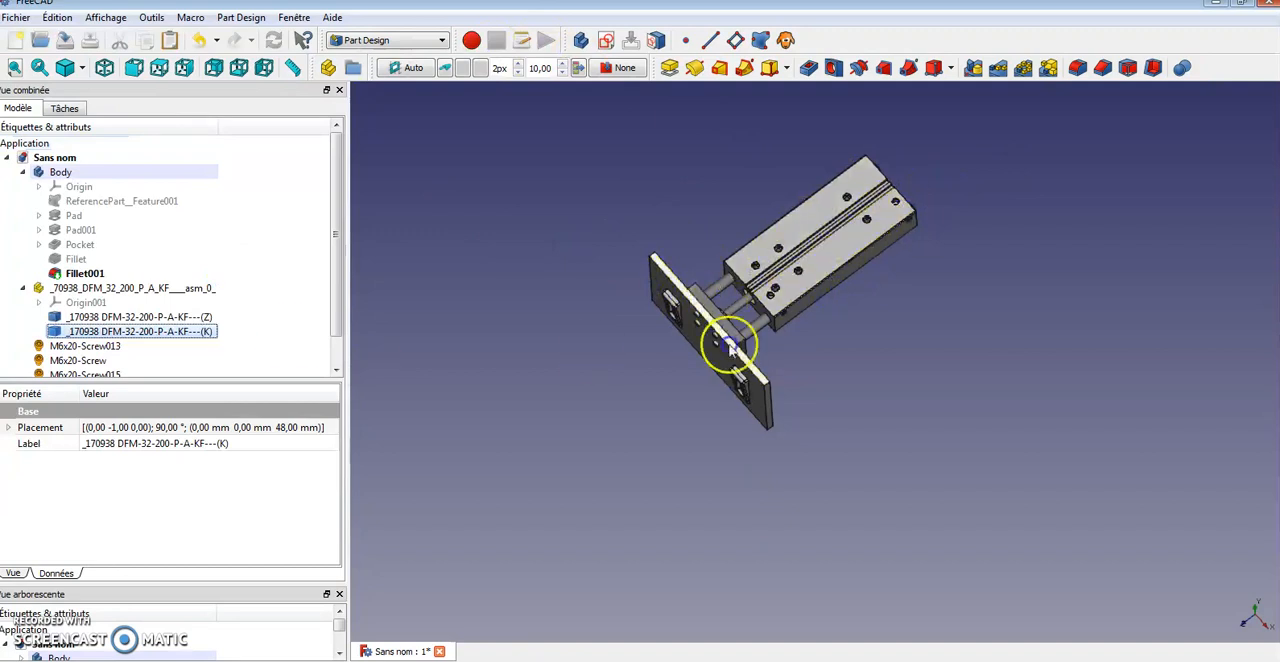
Transform the (K) part again, moving it along its axis to a placement offset of 148 mm
right_click(164, 336)
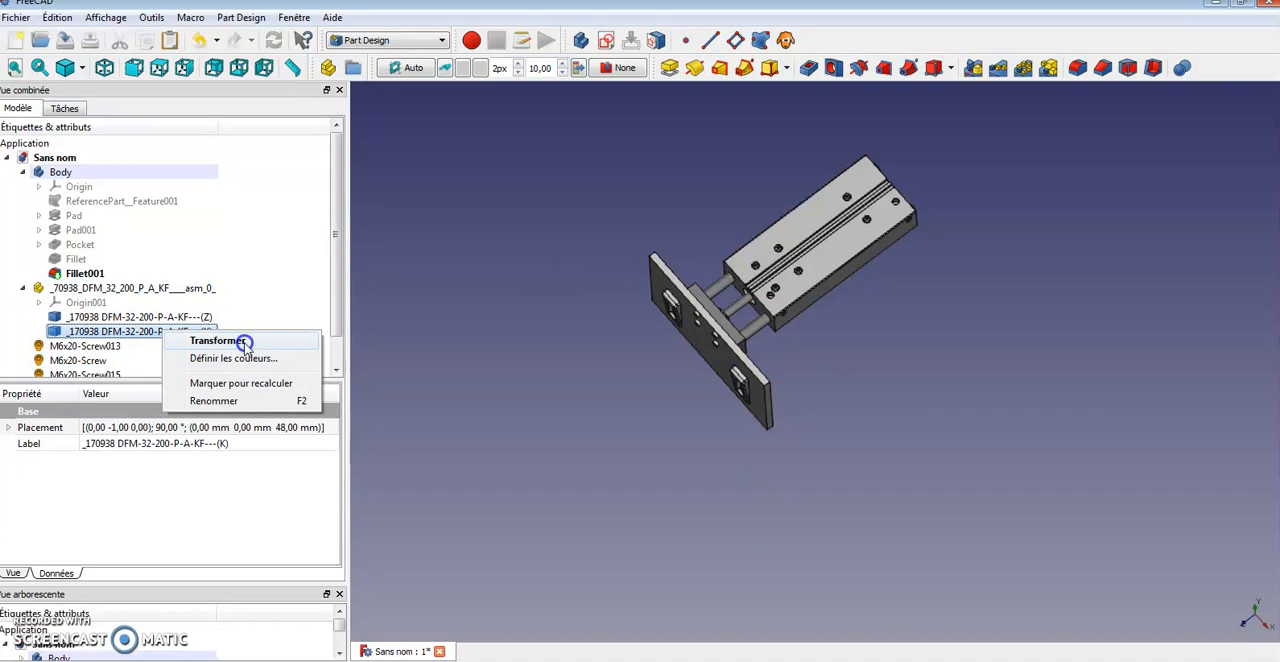
left_click(218, 341)
left_click_drag(600, 406, 534, 437)
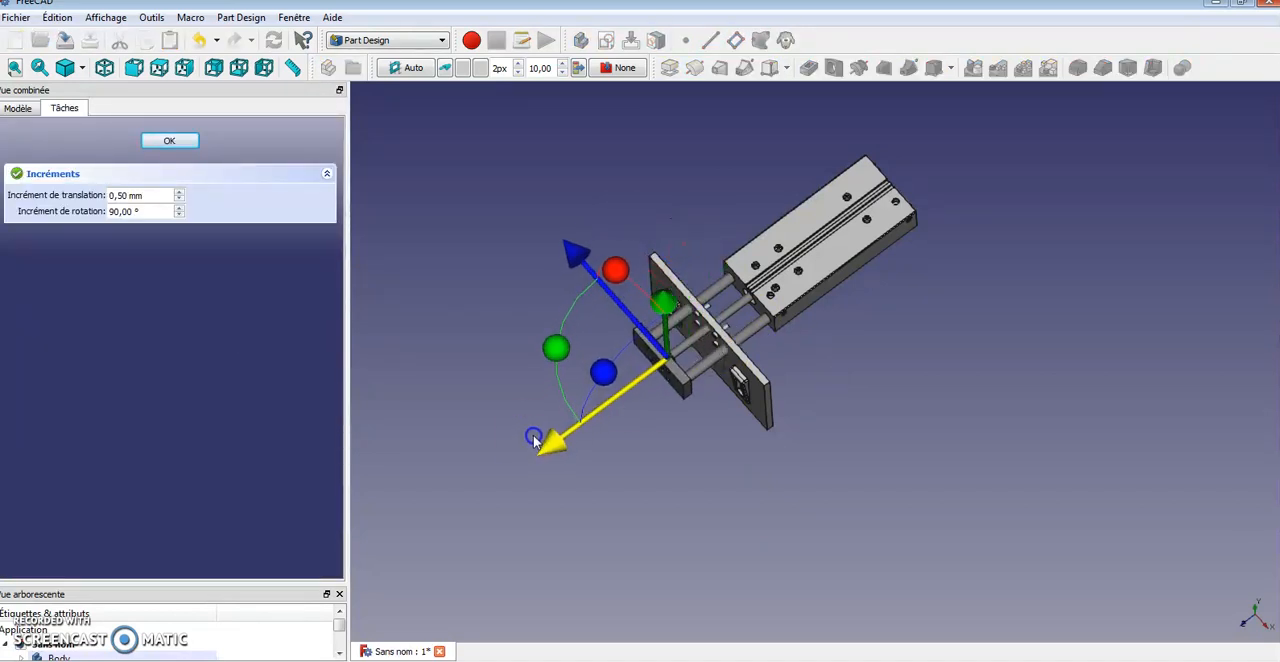
left_click(185, 145)
left_click_drag(1020, 471, 1102, 459)
left_click_drag(863, 432, 683, 397)
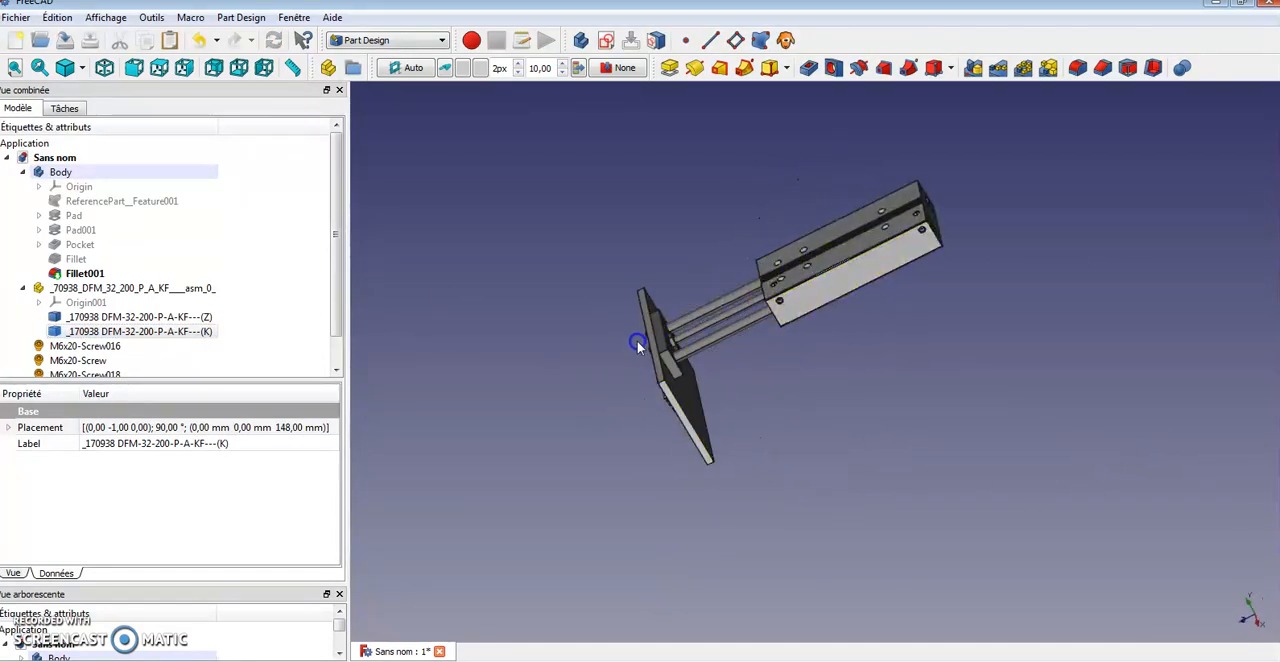
middle_click_drag(614, 316, 647, 320)
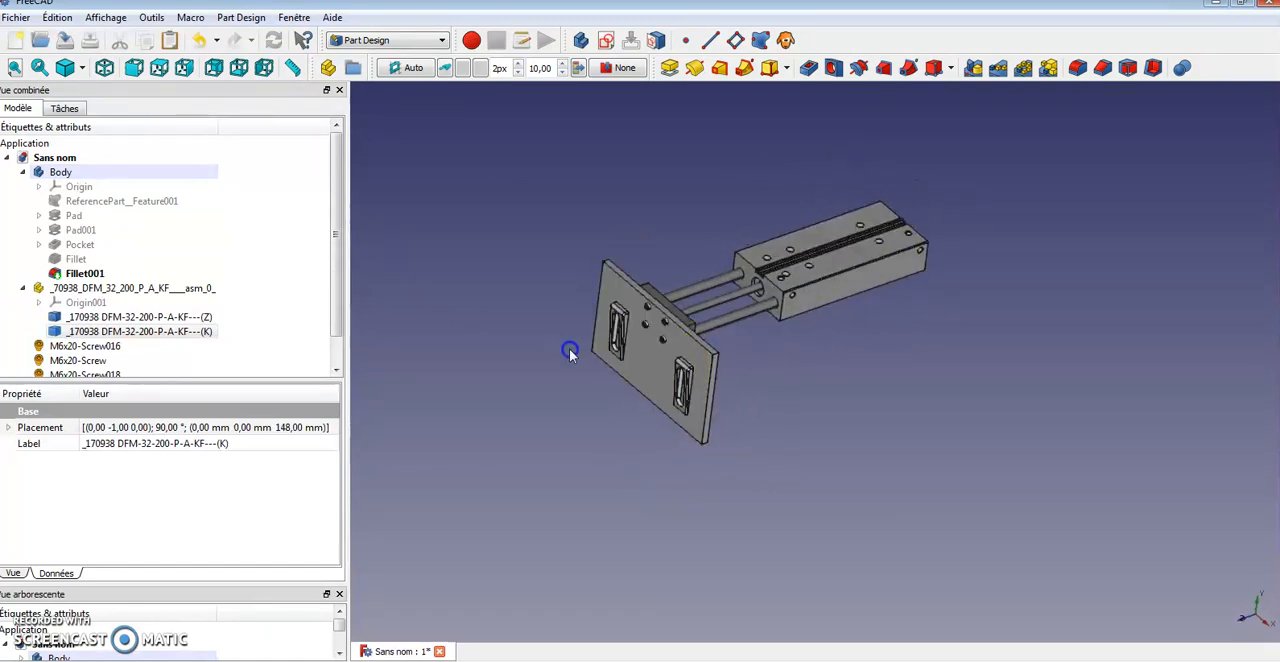